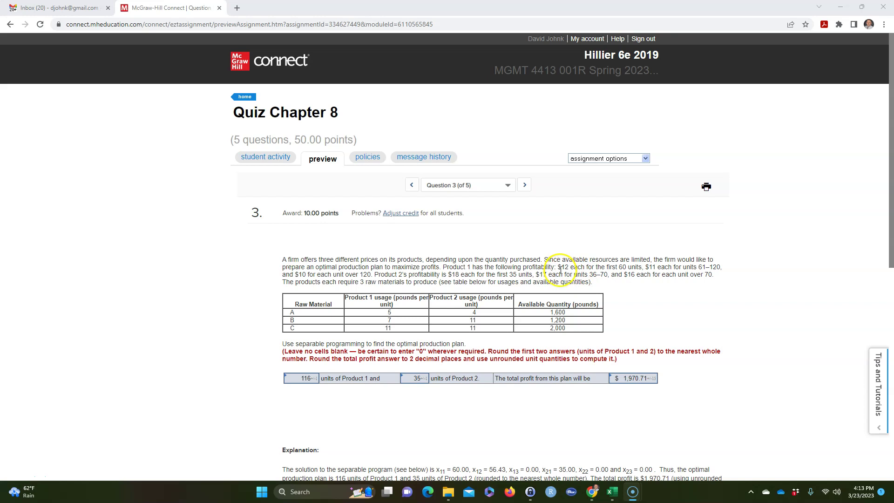
Review Question 3's pricing text, then snip the problem statement and raw-material table
{"action": "left_click_drag", "start_coordinate": [559, 267], "coordinate": [707, 266]}
{"action": "left_click", "coordinate": [587, 267]}
{"action": "left_click", "coordinate": [649, 266]}
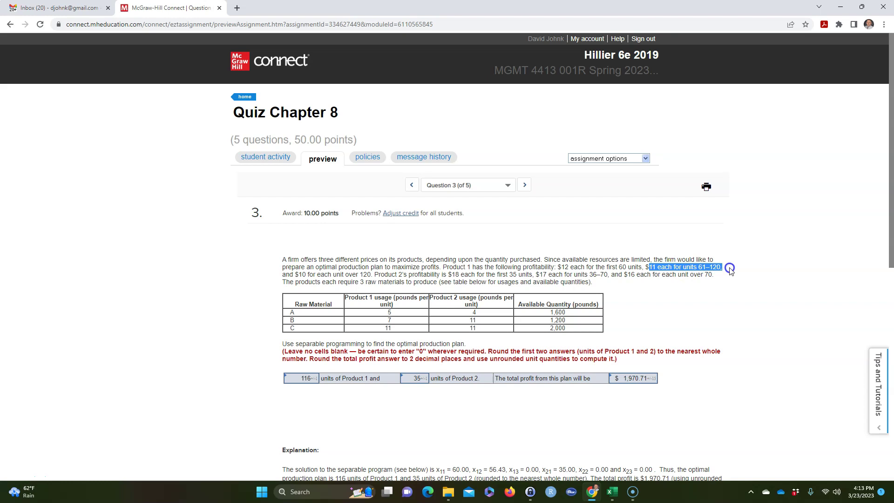
{"action": "left_click", "coordinate": [359, 275]}
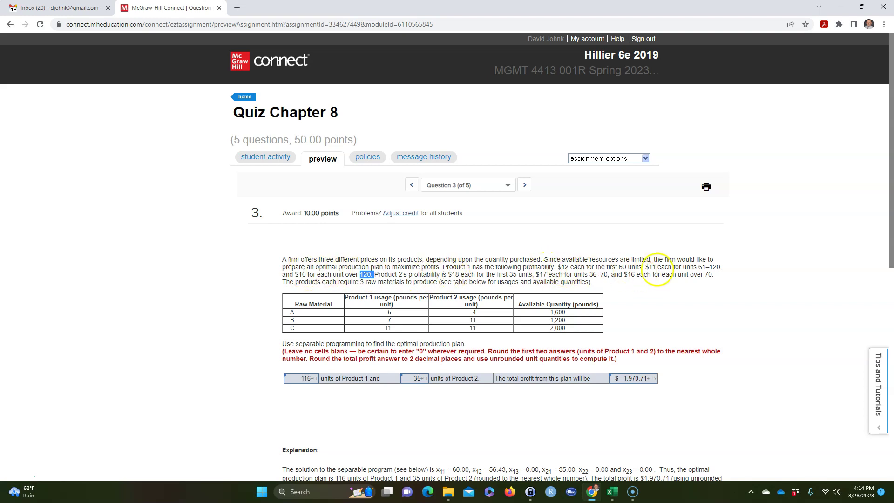
{"action": "left_click", "coordinate": [240, 283]}
{"action": "key", "text": "super+shift+s"}
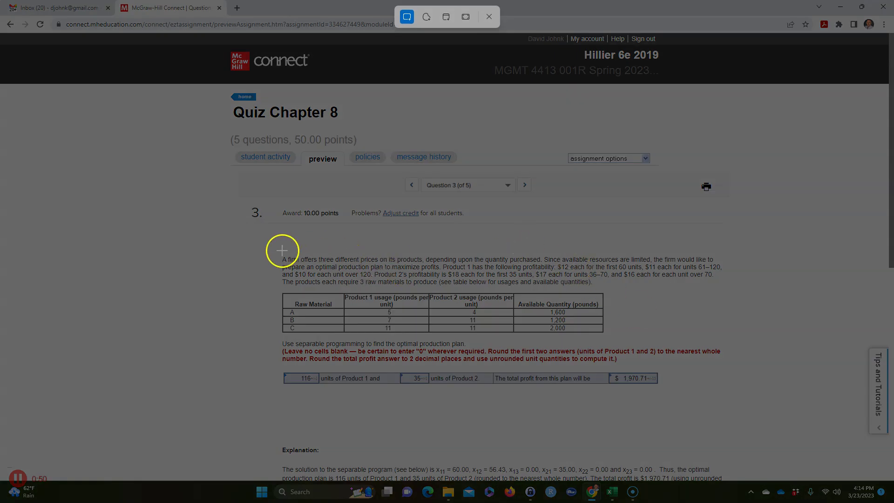
{"action": "left_click_drag", "start_coordinate": [276, 248], "coordinate": [729, 368]}
Paste the problem snip into Book1 and push the book cover picture off to the right
{"action": "mouse_move", "coordinate": [610, 493]}
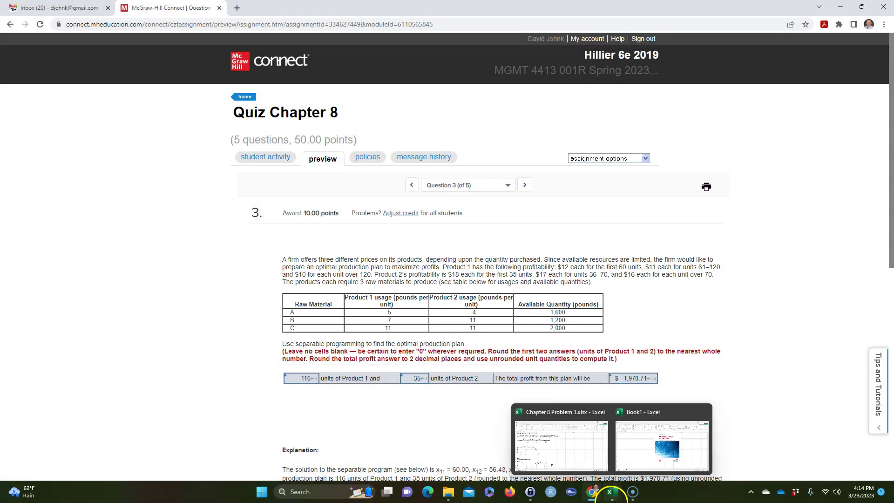
{"action": "left_click", "coordinate": [641, 471]}
{"action": "left_click", "coordinate": [27, 117]}
{"action": "key", "text": "ctrl+v"}
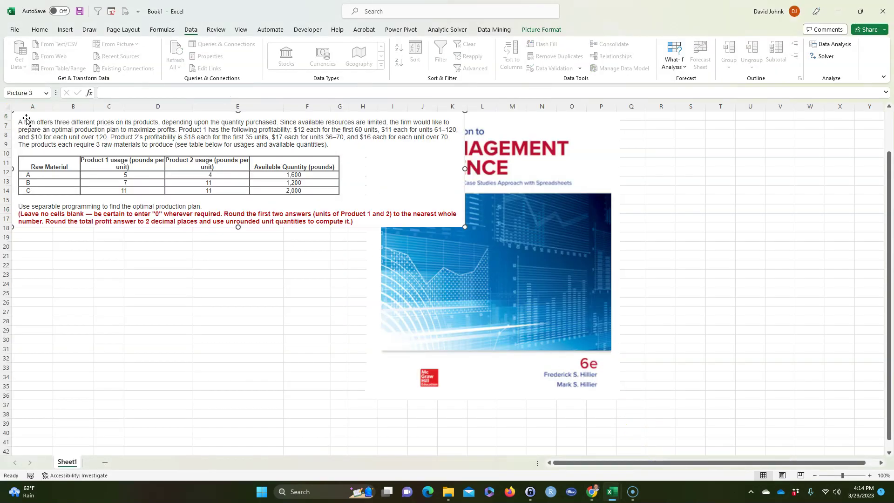
{"action": "left_click_drag", "start_coordinate": [542, 165], "coordinate": [696, 164]}
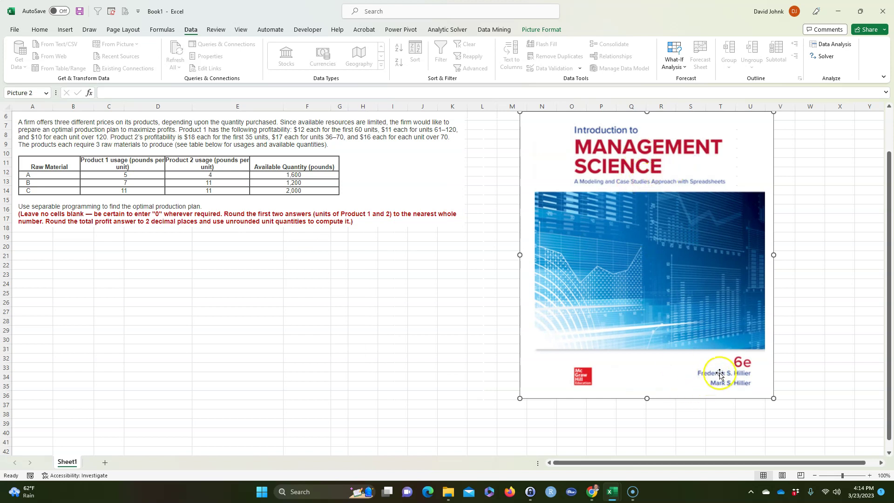
{"action": "left_click_drag", "start_coordinate": [527, 136], "coordinate": [505, 166]}
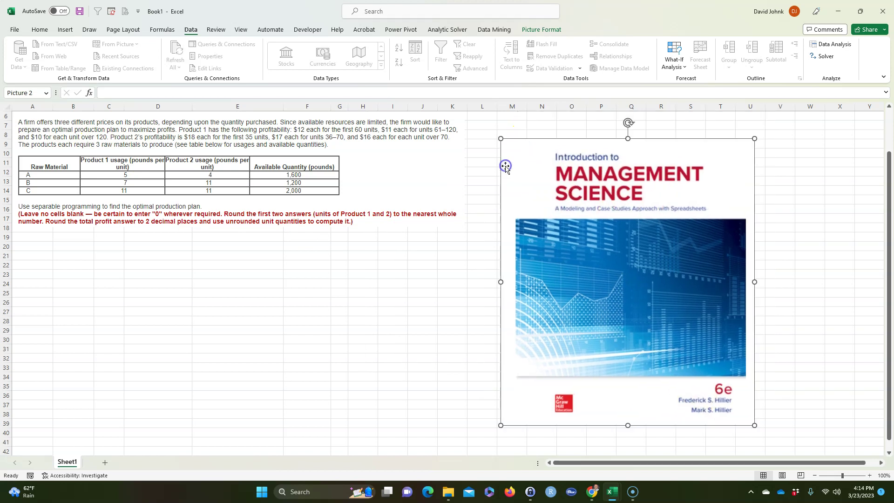
{"action": "left_click", "coordinate": [514, 177]}
{"action": "left_click_drag", "start_coordinate": [507, 151], "coordinate": [862, 127]}
{"action": "left_click", "coordinate": [255, 254]}
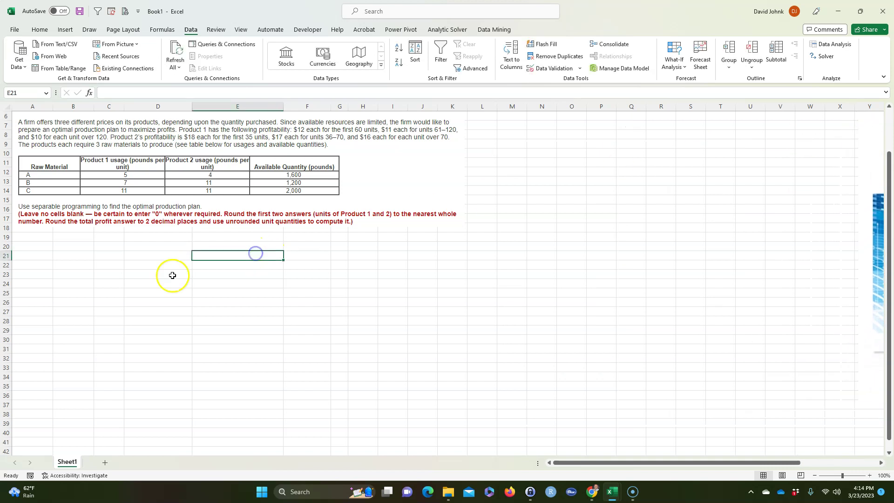
Add a bold, underlined 'Given:' heading in A19 and adjust the problem image position
{"action": "left_click", "coordinate": [33, 237]}
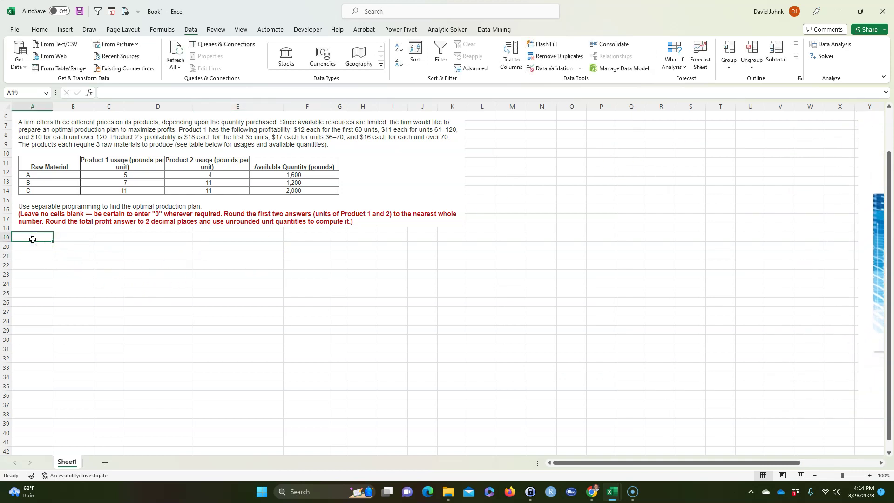
{"action": "type", "text": "Given:"}
{"action": "key", "text": "Return"}
{"action": "left_click", "coordinate": [32, 237]}
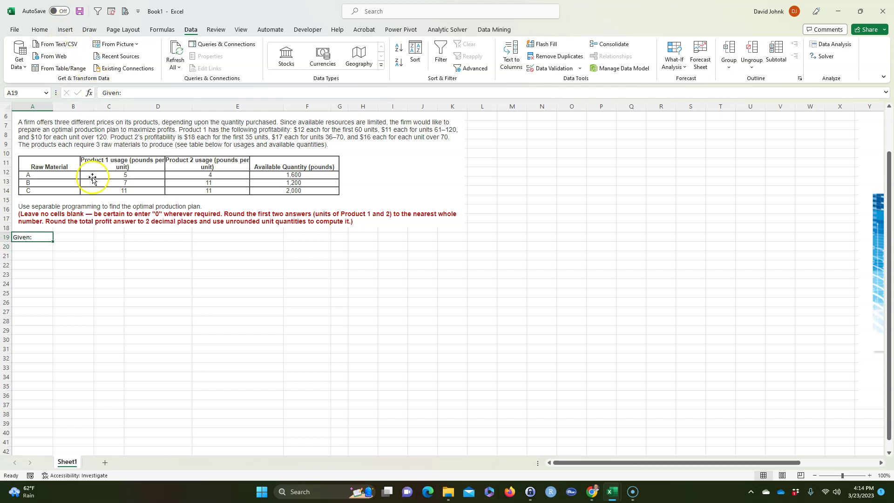
{"action": "left_click", "coordinate": [40, 30]}
{"action": "left_click", "coordinate": [120, 62]}
{"action": "left_click", "coordinate": [144, 62]}
{"action": "left_click", "coordinate": [133, 247]}
{"action": "left_click_drag", "start_coordinate": [59, 176], "coordinate": [45, 163]}
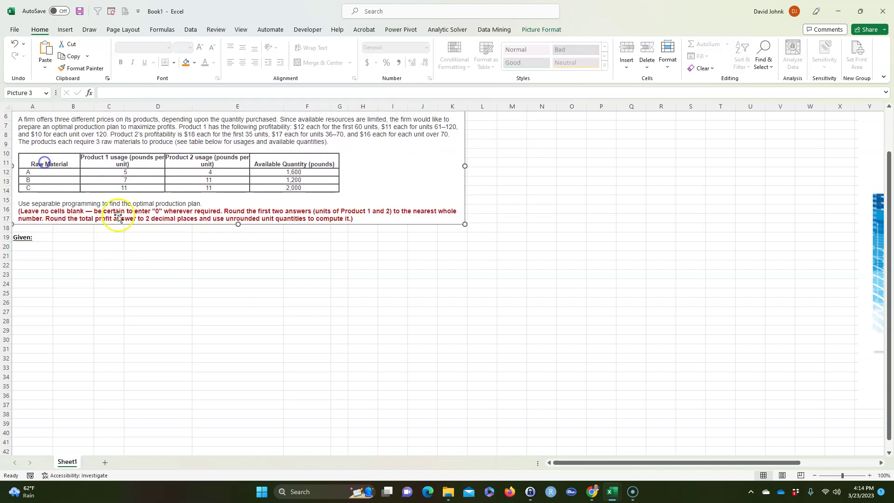
{"action": "left_click_drag", "start_coordinate": [351, 175], "coordinate": [351, 175]}
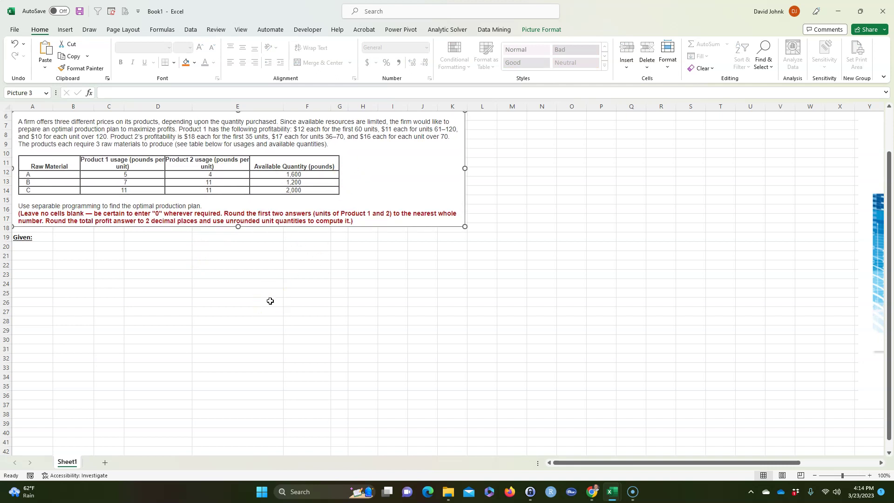
{"action": "key", "text": "alt+Tab"}
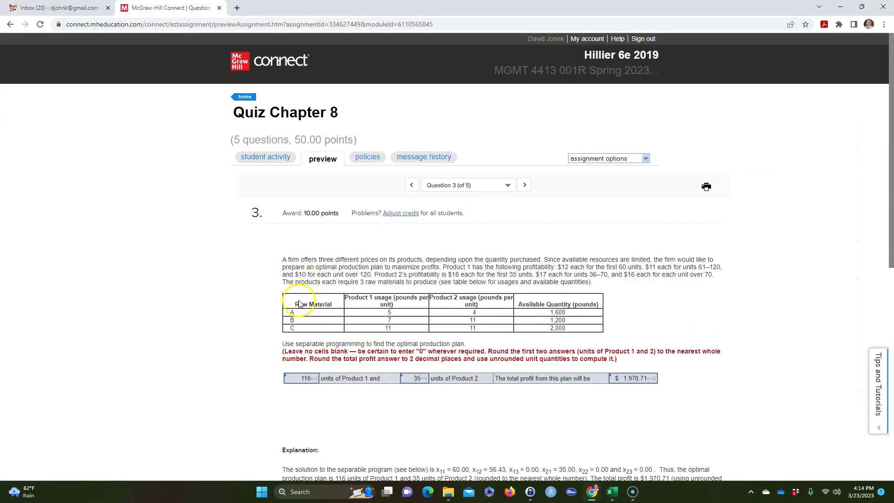
Copy the raw-material table from Connect and paste it into A20 as Unicode Text
{"action": "left_click_drag", "start_coordinate": [292, 300], "coordinate": [491, 330]}
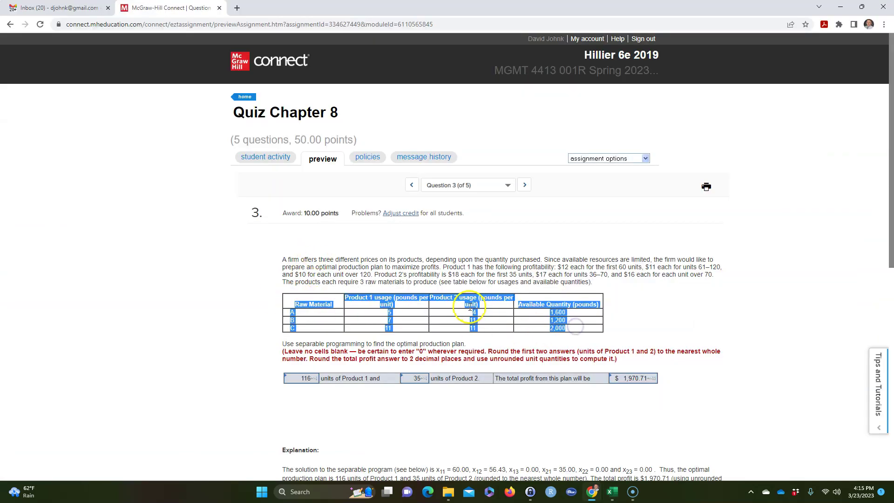
{"action": "right_click", "coordinate": [472, 303]}
{"action": "left_click", "coordinate": [490, 312]}
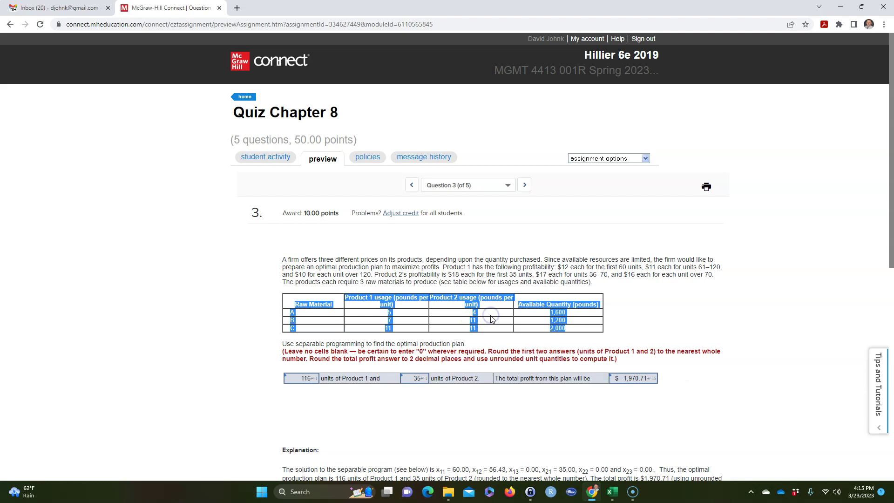
{"action": "key", "text": "alt+Tab"}
{"action": "right_click", "coordinate": [36, 248]}
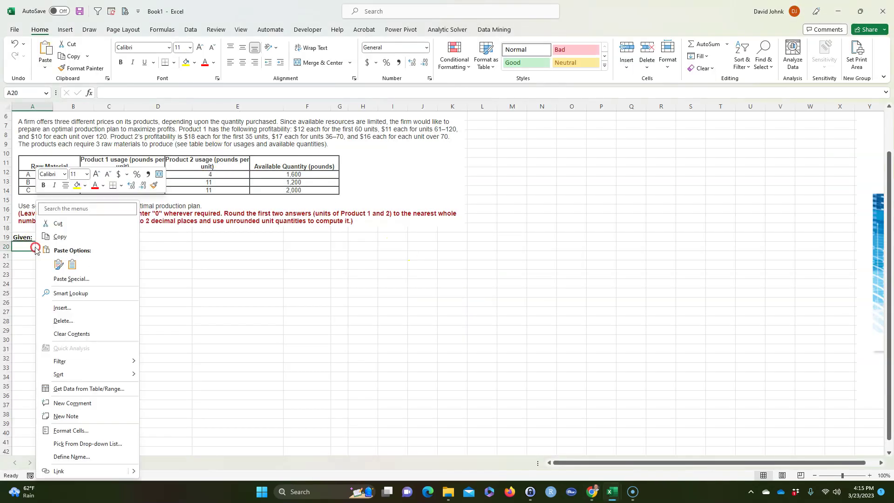
{"action": "left_click", "coordinate": [70, 278]}
{"action": "left_click", "coordinate": [49, 226]}
{"action": "left_click", "coordinate": [187, 366]}
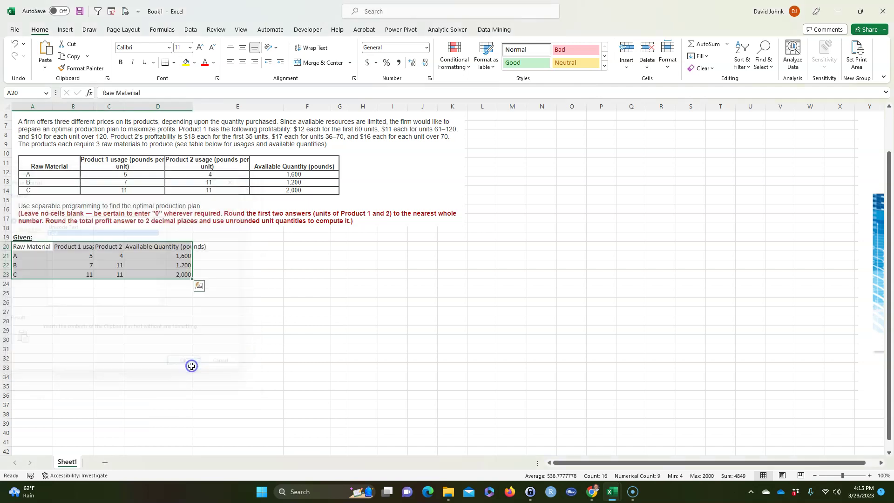
{"action": "left_click", "coordinate": [189, 343]}
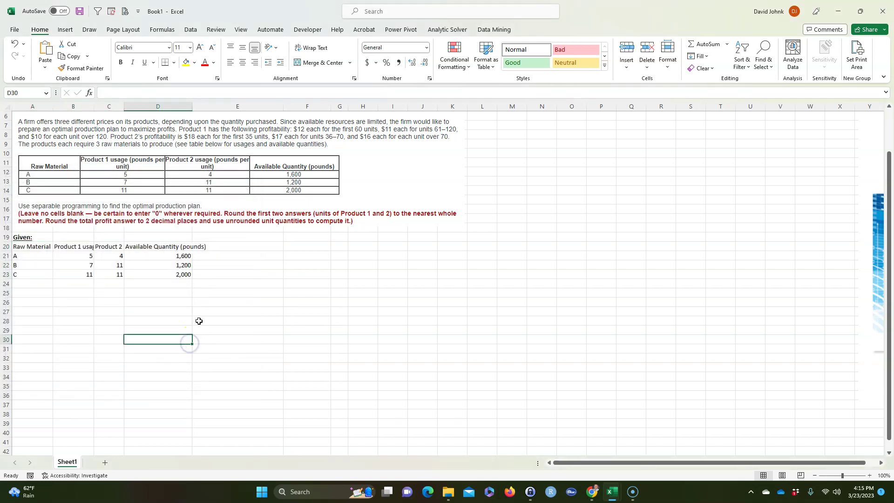
Autofit columns D and B to their contents and return to the quiz
{"action": "double_click", "coordinate": [192, 106]}
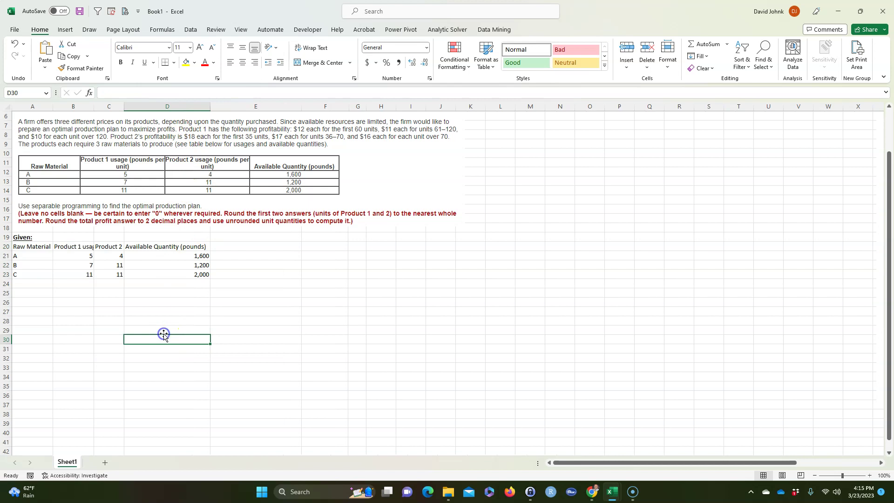
{"action": "left_click", "coordinate": [94, 106]}
{"action": "double_click", "coordinate": [94, 105]}
{"action": "left_click", "coordinate": [119, 302]}
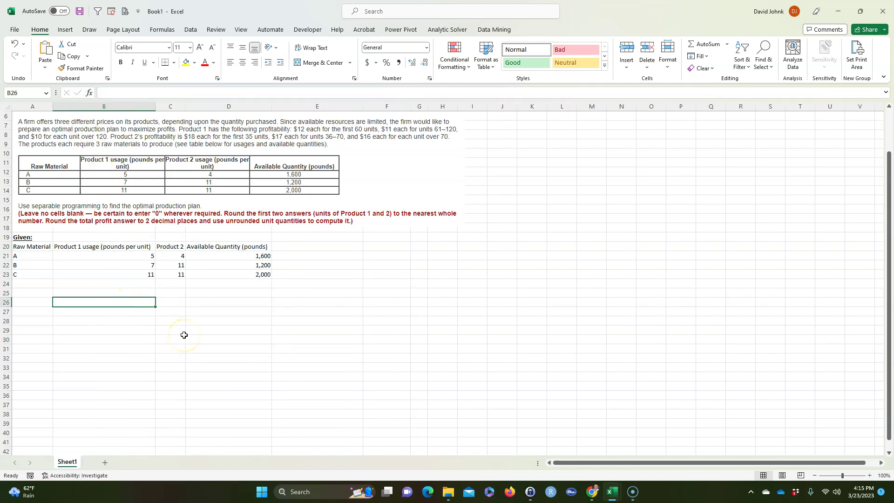
{"action": "key", "text": "alt+Tab"}
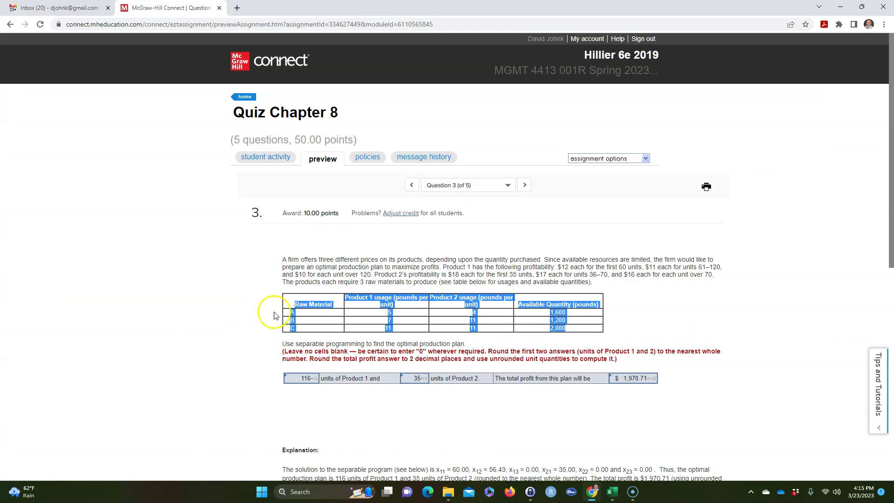
Snip Connect's raw-material table after one cancelled attempt, then return to Excel
{"action": "left_click", "coordinate": [216, 324]}
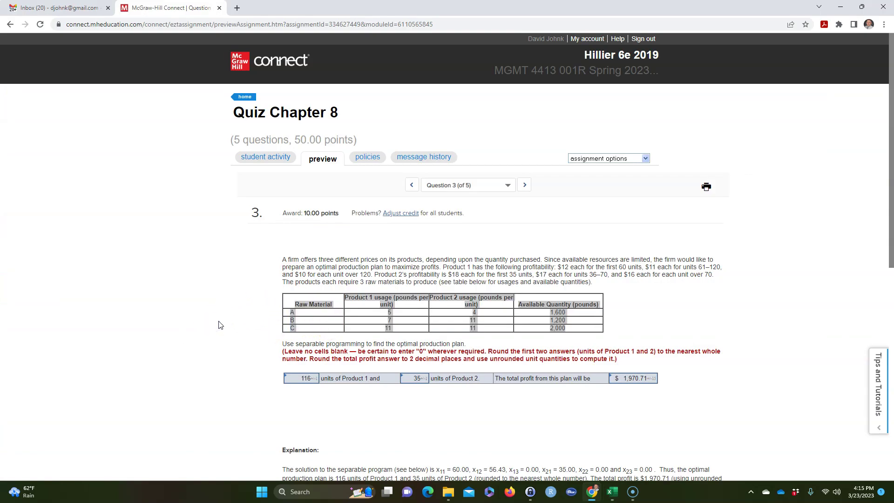
{"action": "key", "text": "super+shift+s"}
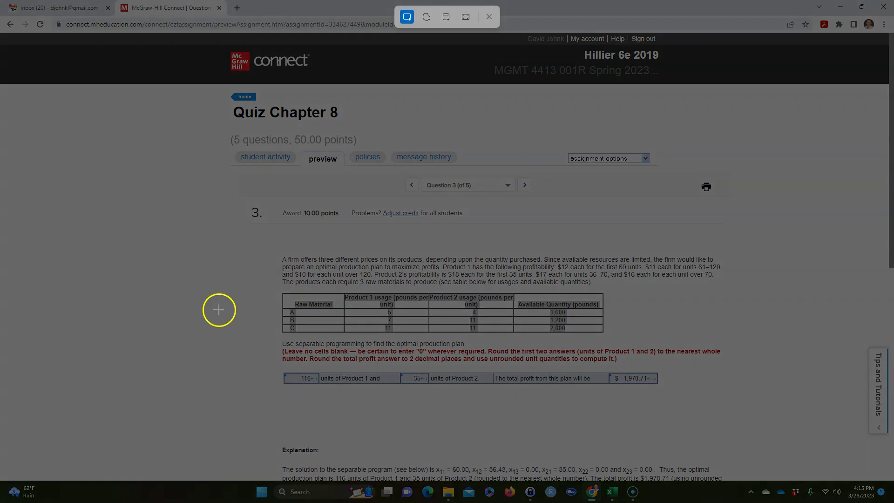
{"action": "key", "text": "Escape"}
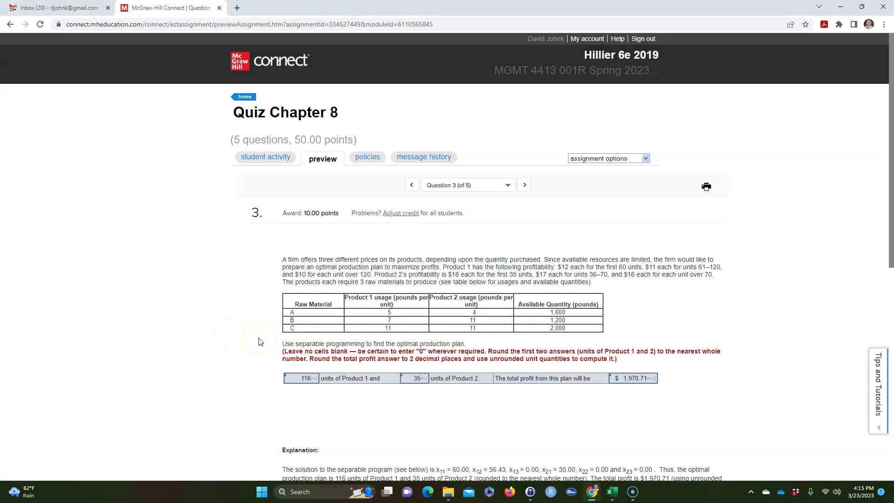
{"action": "key", "text": "super+shift+s"}
{"action": "left_click_drag", "start_coordinate": [282, 293], "coordinate": [604, 335]}
{"action": "key", "text": "alt+Tab"}
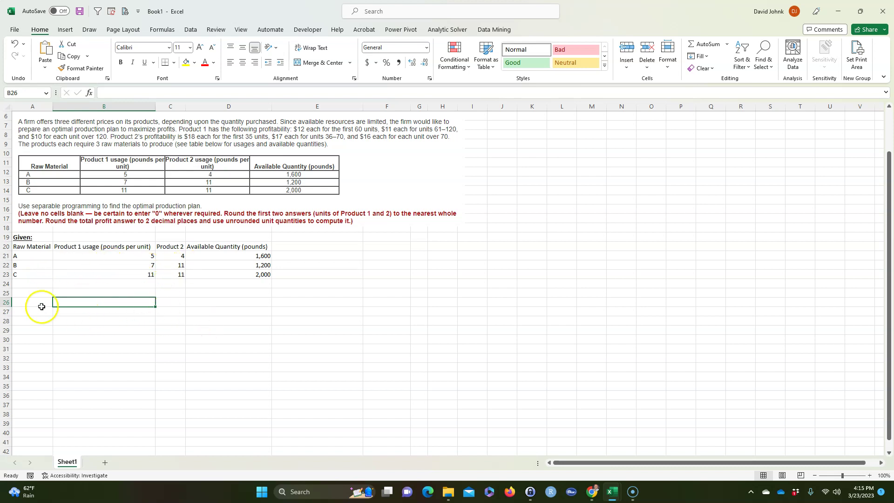
Insert the clipboard table into A25 with Data > From Picture, accepting the review warnings
{"action": "left_click", "coordinate": [30, 291]}
{"action": "left_click", "coordinate": [191, 30]}
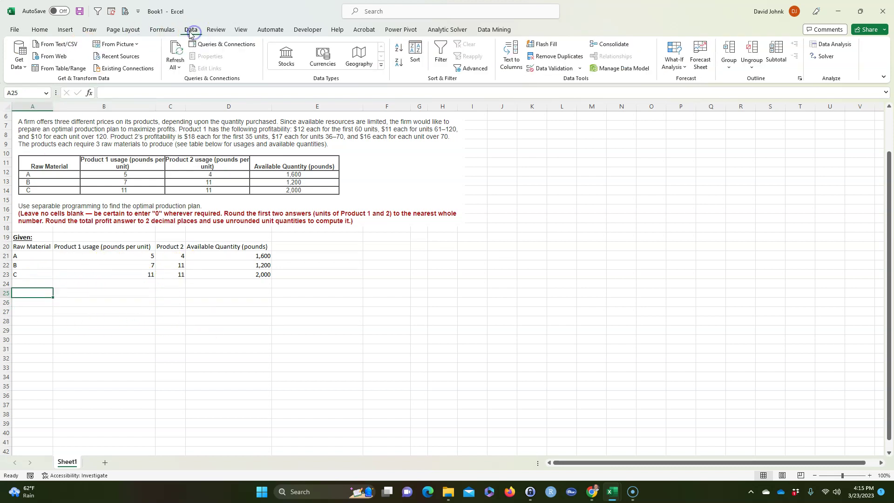
{"action": "left_click", "coordinate": [117, 43]}
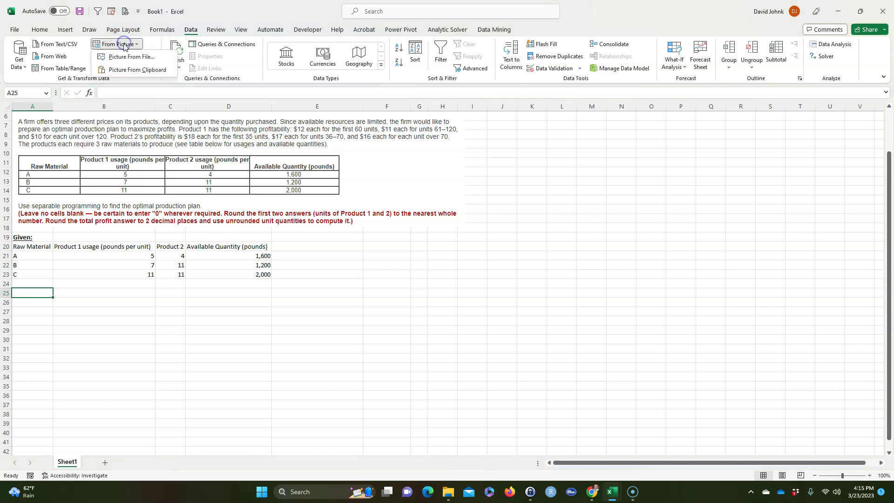
{"action": "left_click", "coordinate": [130, 70]}
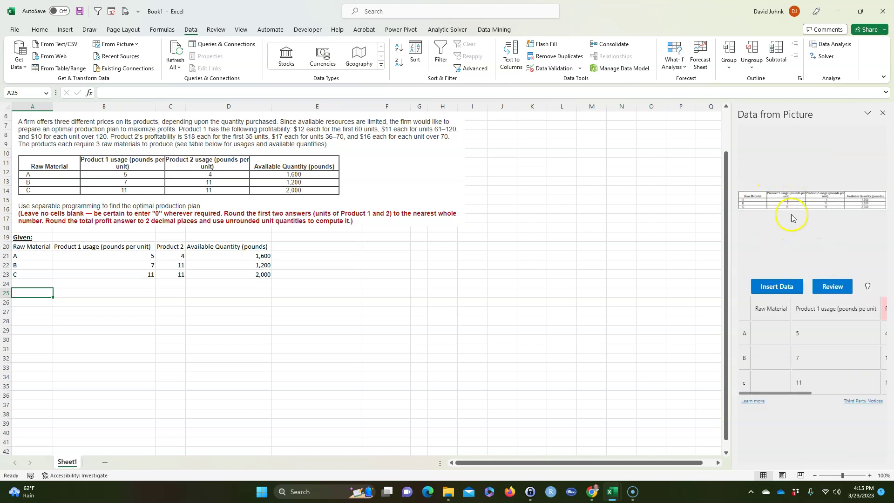
{"action": "left_click", "coordinate": [782, 287]}
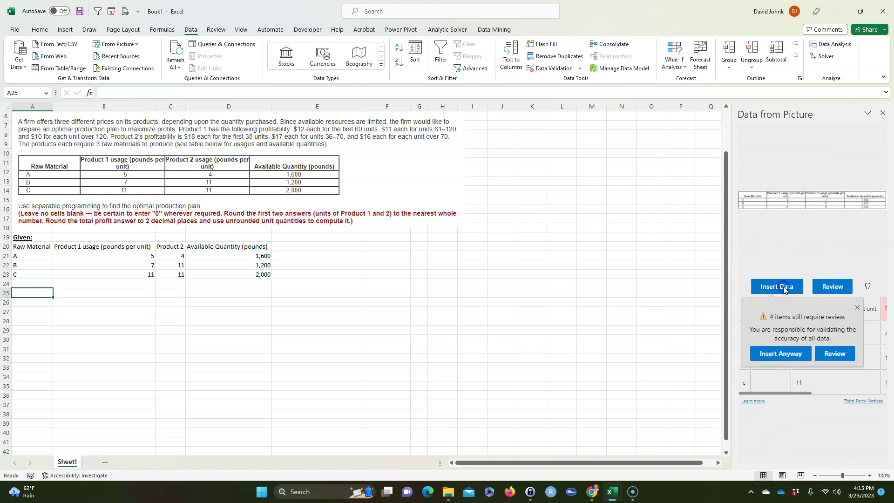
{"action": "left_click", "coordinate": [780, 355]}
{"action": "left_click", "coordinate": [219, 368]}
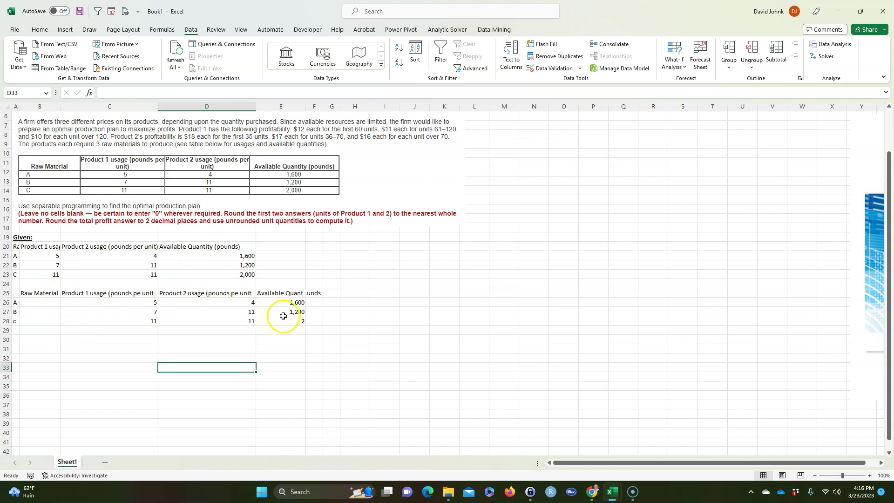
{"action": "left_click_drag", "start_coordinate": [172, 303], "coordinate": [177, 322]}
{"action": "left_click", "coordinate": [177, 368]}
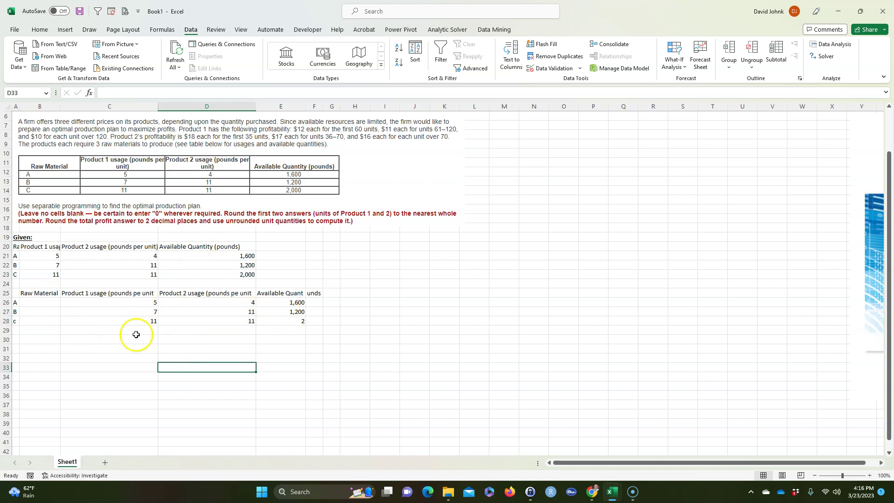
Undo the duplicate table in rows 25–28 and select cell A25 again
{"action": "key", "text": "ctrl+z"}
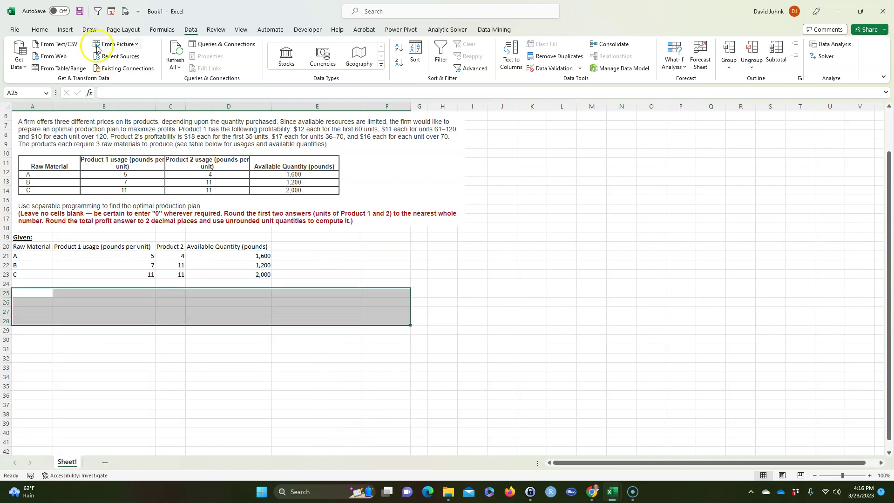
{"action": "left_click", "coordinate": [118, 45]}
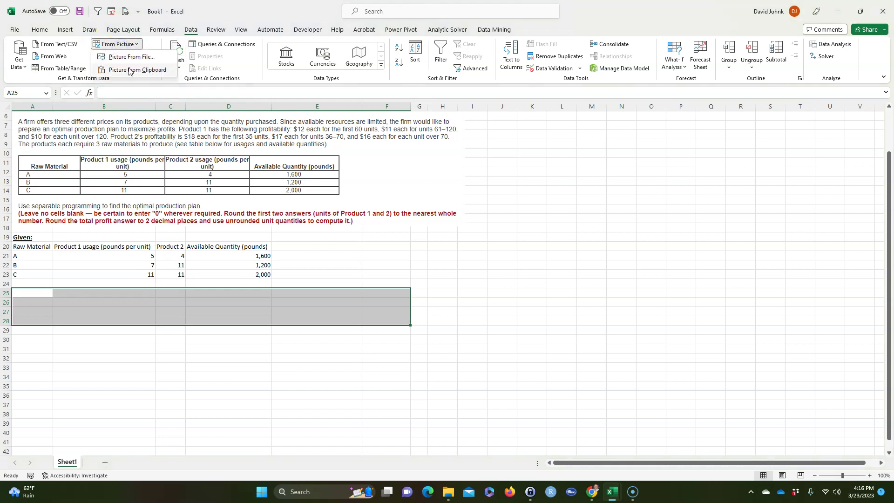
{"action": "key", "text": "Escape"}
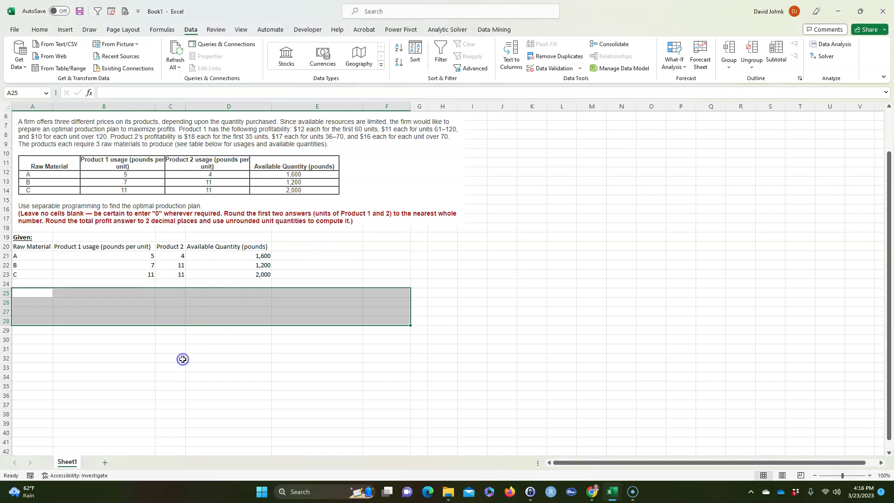
{"action": "left_click", "coordinate": [405, 263]}
{"action": "left_click", "coordinate": [227, 301]}
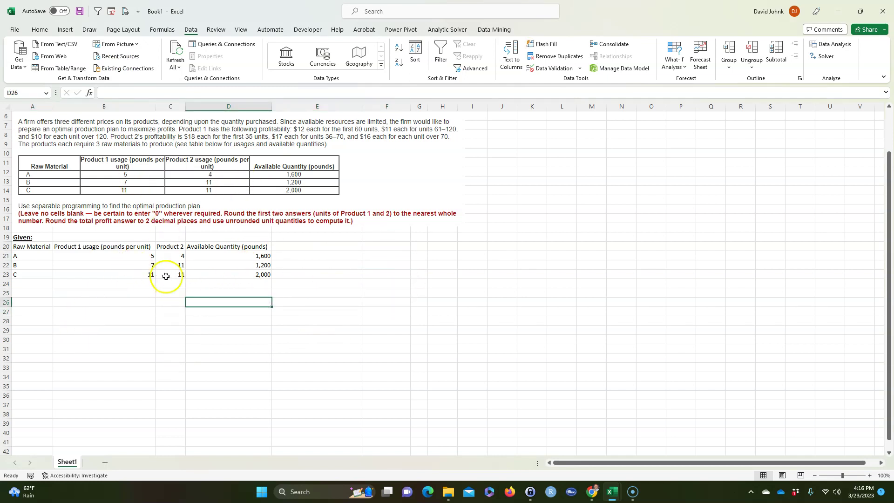
{"action": "left_click", "coordinate": [80, 329]}
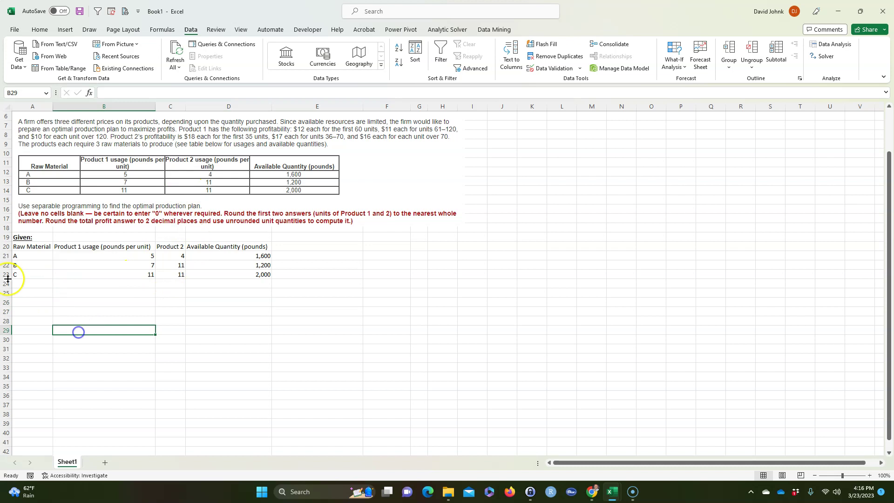
{"action": "left_click", "coordinate": [27, 291]}
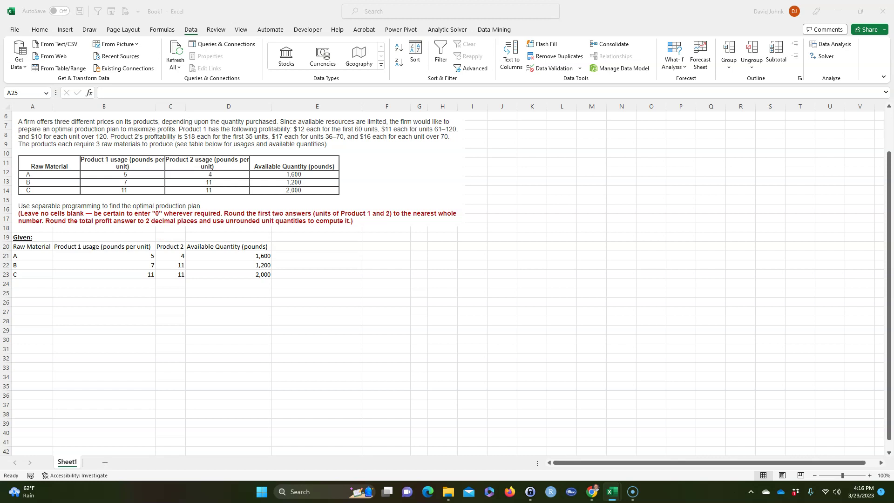
Paste the profit-per-unit headings and enter Product 1 tiers: 60 at $12, 60 at $11, thereafter $10
{"action": "left_click", "coordinate": [30, 291]}
{"action": "type", "text": "Profit/unit Units\tProduct 1\t\tUnits\tProduct 2"}
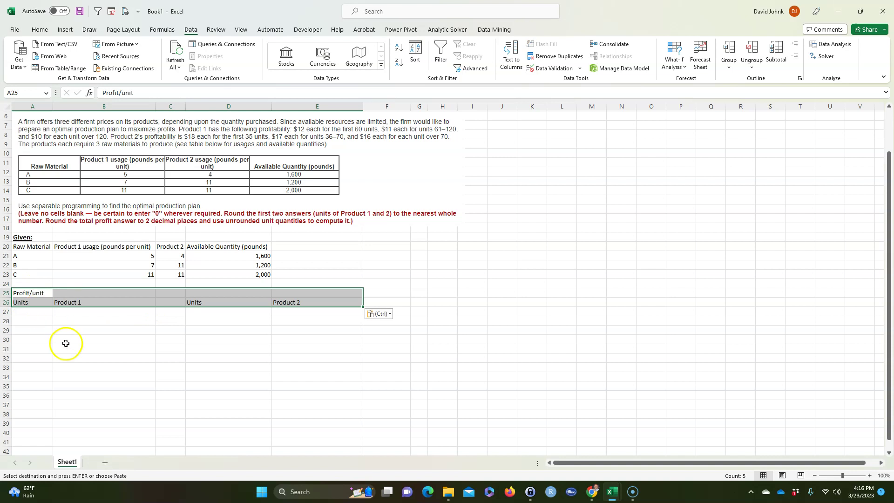
{"action": "left_click", "coordinate": [32, 310]}
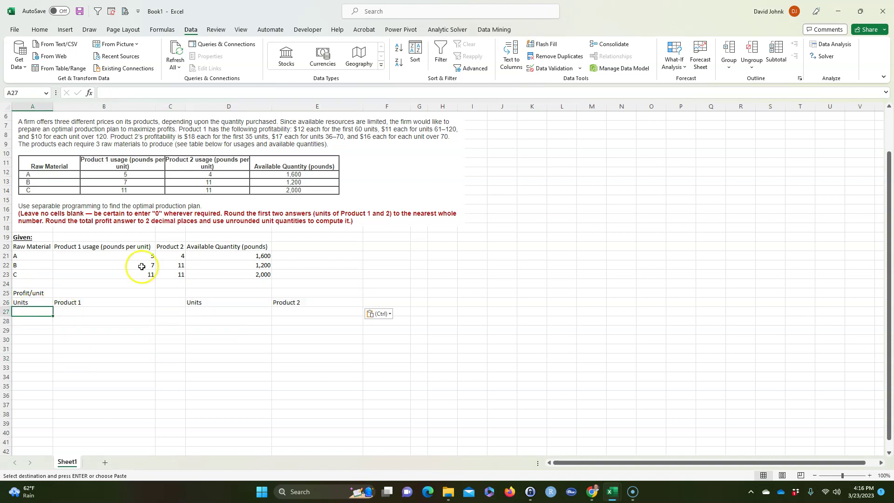
{"action": "type", "text": "60"}
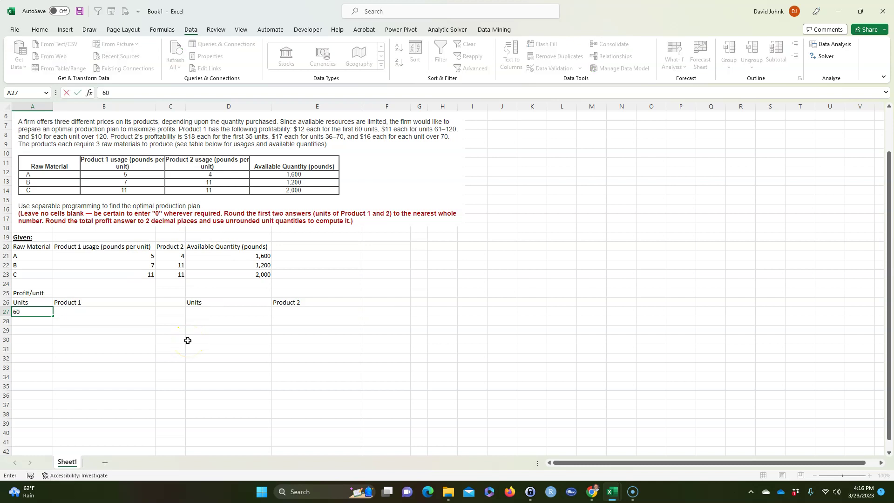
{"action": "key", "text": "Tab"}
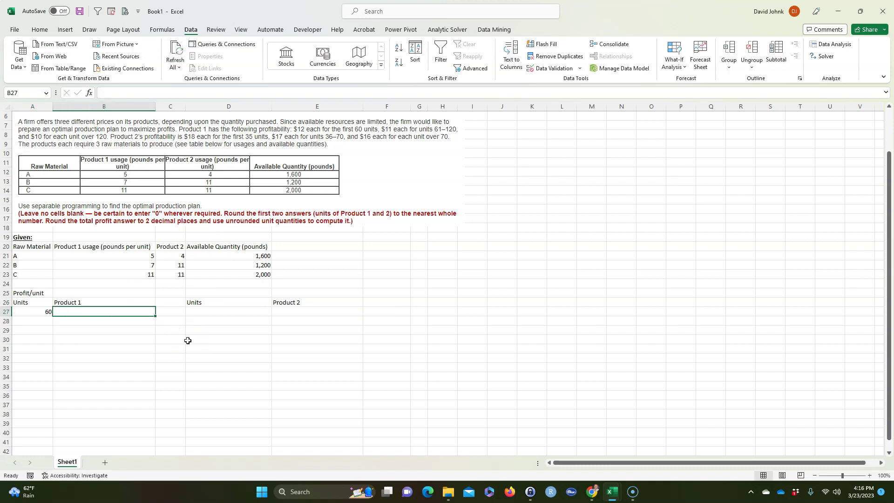
{"action": "type", "text": "$12"}
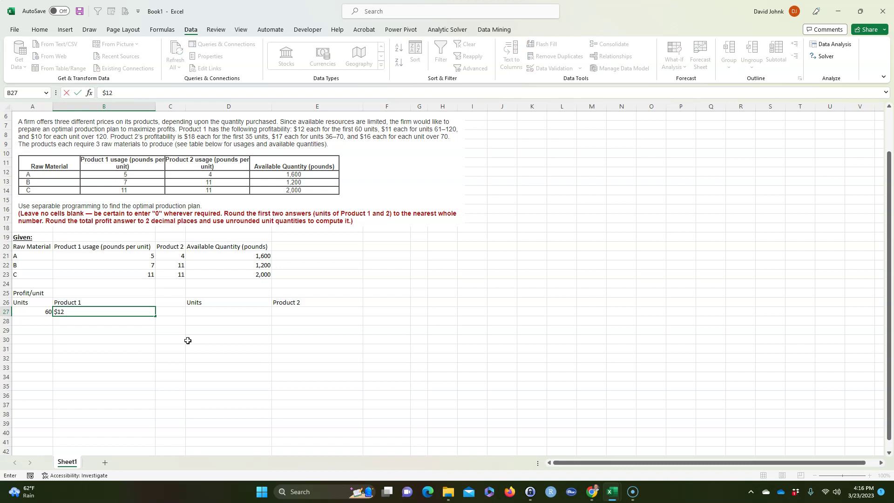
{"action": "key", "text": "Return"}
{"action": "key", "text": "Left"}
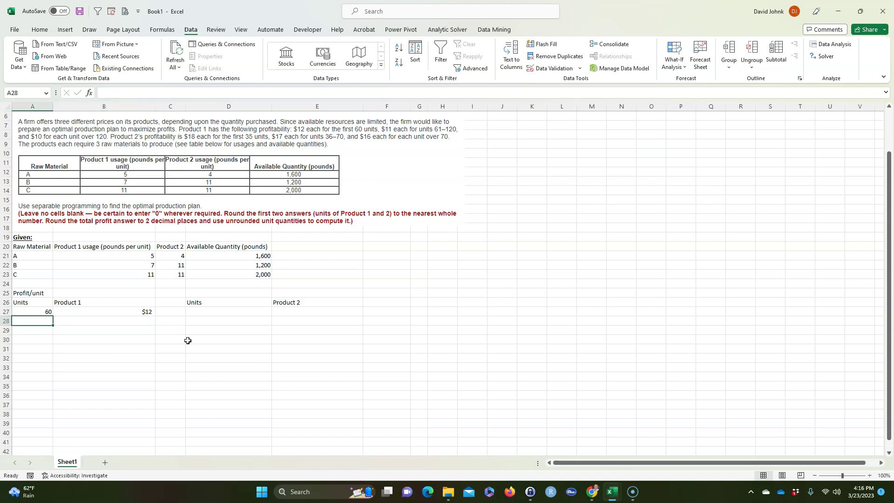
{"action": "type", "text": "60"}
{"action": "key", "text": "Tab"}
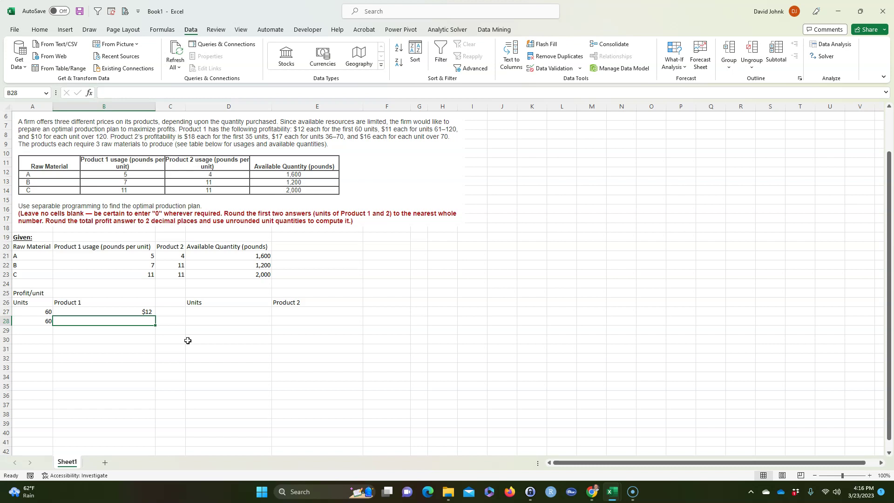
{"action": "type", "text": "$11"}
{"action": "key", "text": "Tab"}
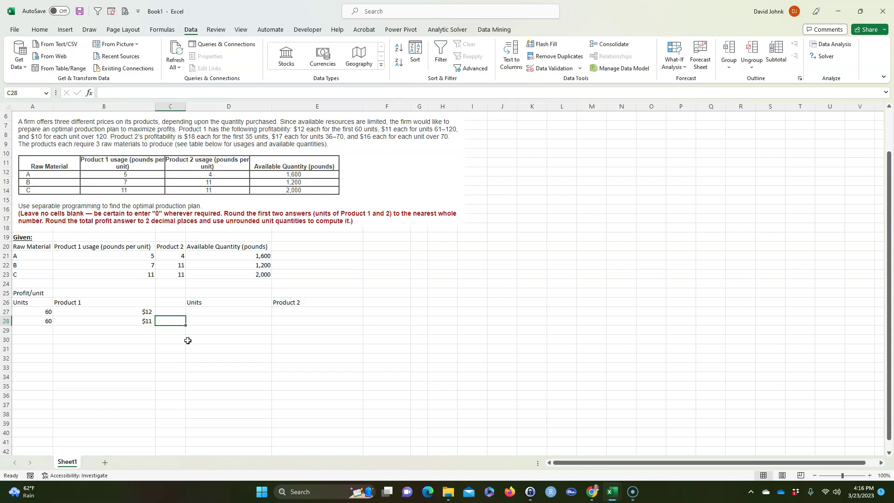
{"action": "key", "text": "Down"}
{"action": "key", "text": "Left"}
{"action": "key", "text": "Left"}
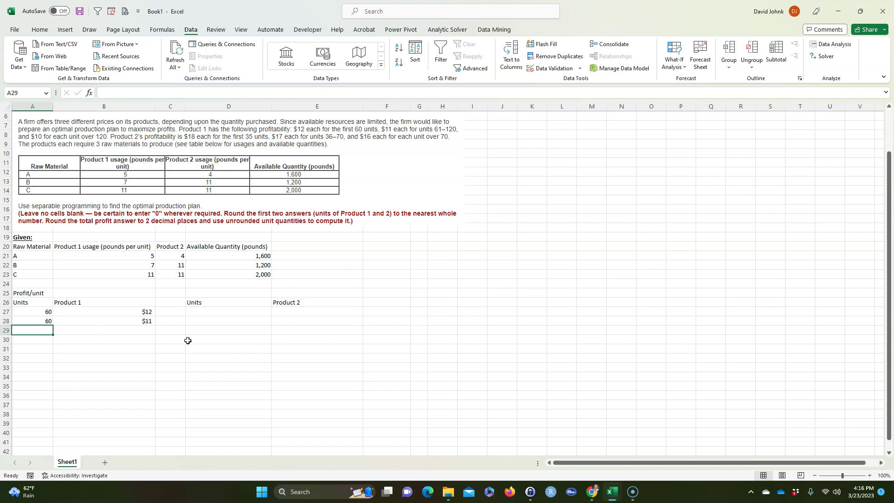
{"action": "type", "text": "120"}
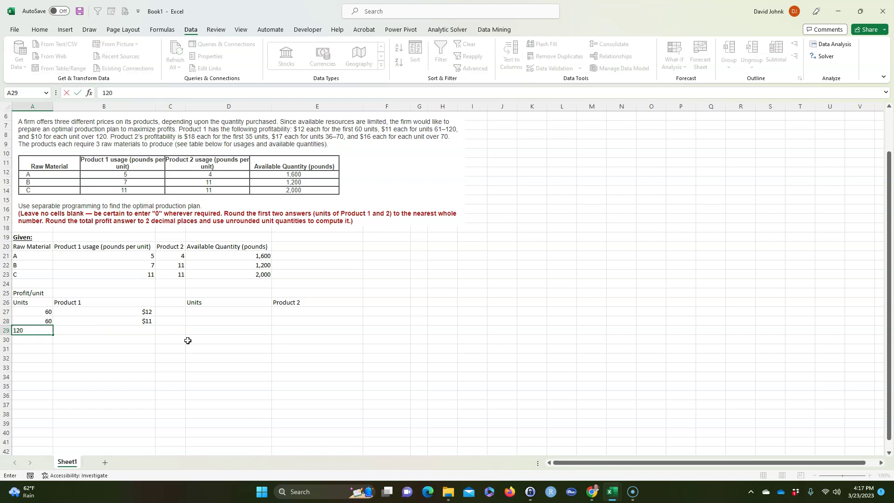
{"action": "key", "text": "BackSpace"}
{"action": "key", "text": "BackSpace"}
{"action": "key", "text": "BackSpace"}
{"action": "key", "text": "BackSpace"}
{"action": "key", "text": "BackSpace"}
{"action": "key", "text": "BackSpace"}
{"action": "type", "text": "teh"}
{"action": "type", "text": "he"}
{"action": "type", "text": "reafte"}
{"action": "key", "text": "Tab"}
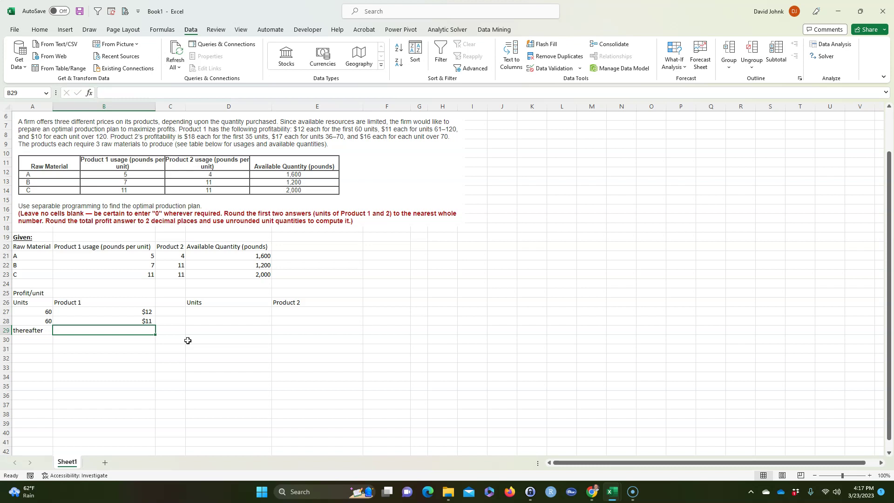
{"action": "type", "text": "$1"}
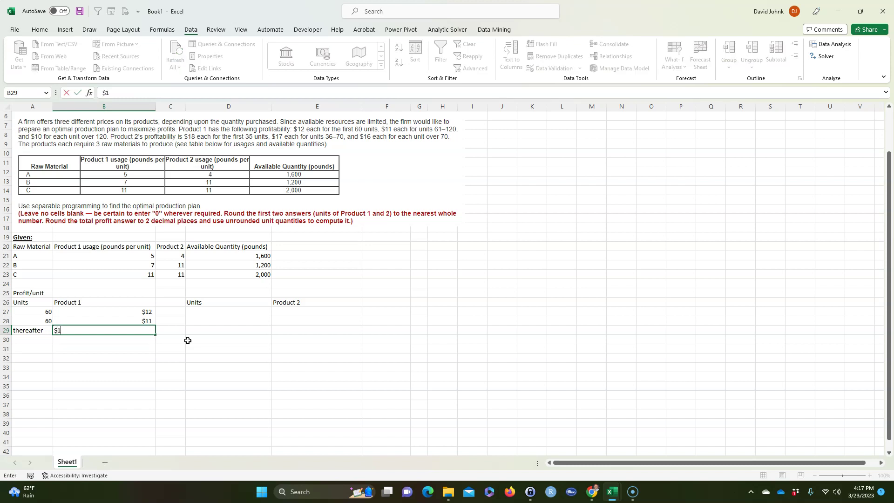
{"action": "key", "text": "Return"}
Enter Product 2 tiers: 35 at $18, 35 at $17, thereafter (linked to A29) $16
{"action": "key", "text": "Up"}
{"action": "key", "text": "Up"}
{"action": "key", "text": "Up"}
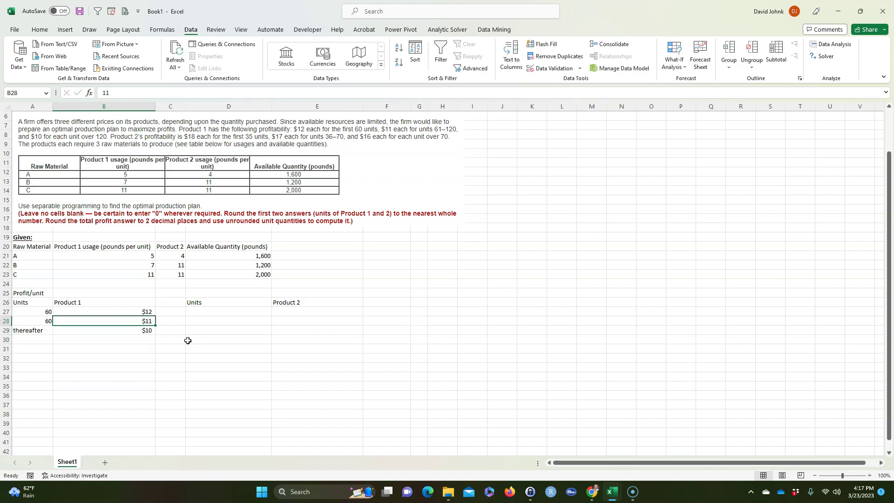
{"action": "key", "text": "Right"}
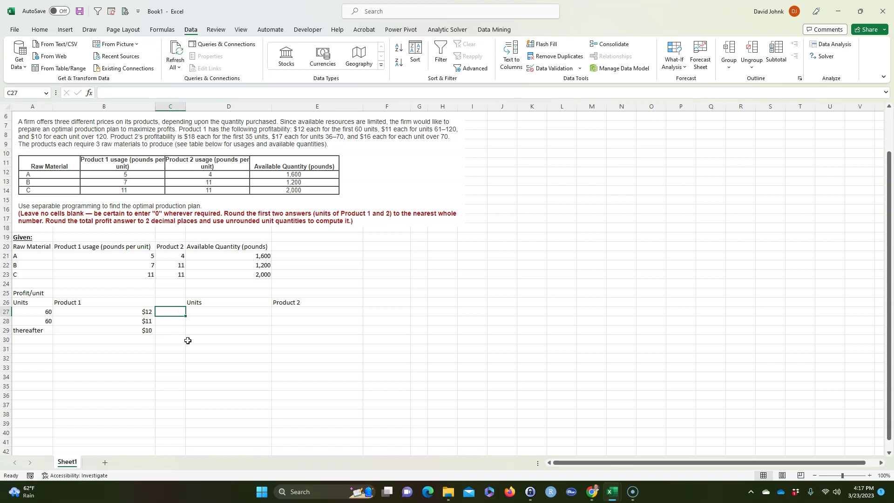
{"action": "key", "text": "Right"}
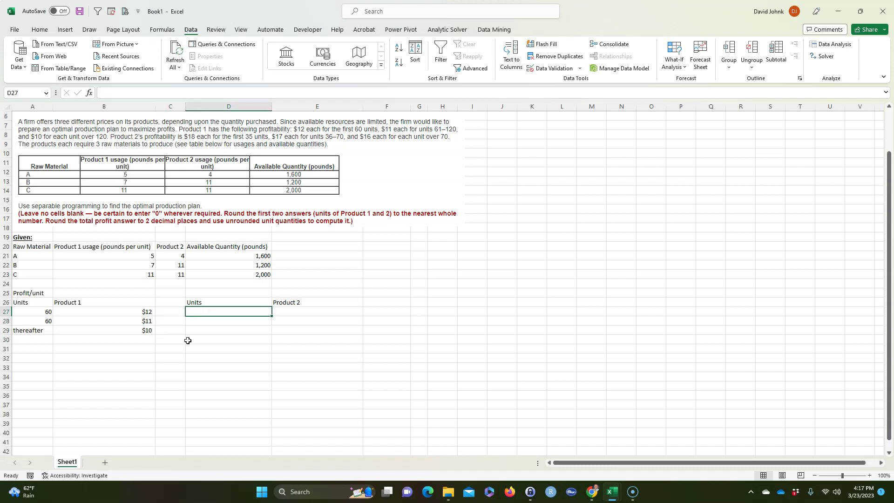
{"action": "type", "text": "35"}
{"action": "key", "text": "Return"}
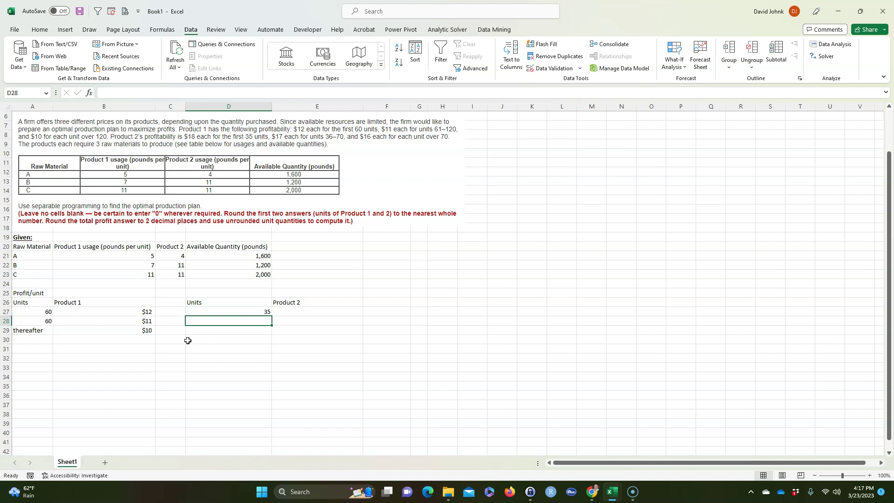
{"action": "type", "text": "35"}
{"action": "key", "text": "Return"}
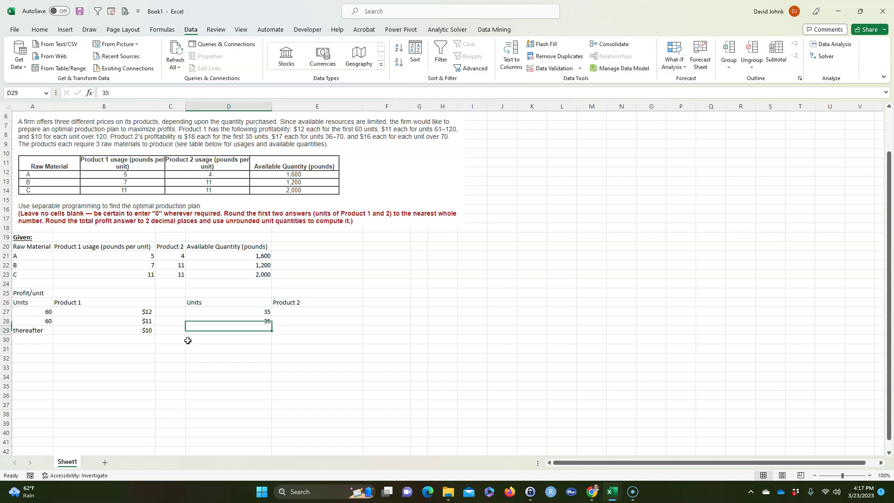
{"action": "type", "text": "="}
{"action": "left_click", "coordinate": [37, 332]}
{"action": "key", "text": "Return"}
{"action": "left_click", "coordinate": [289, 312]}
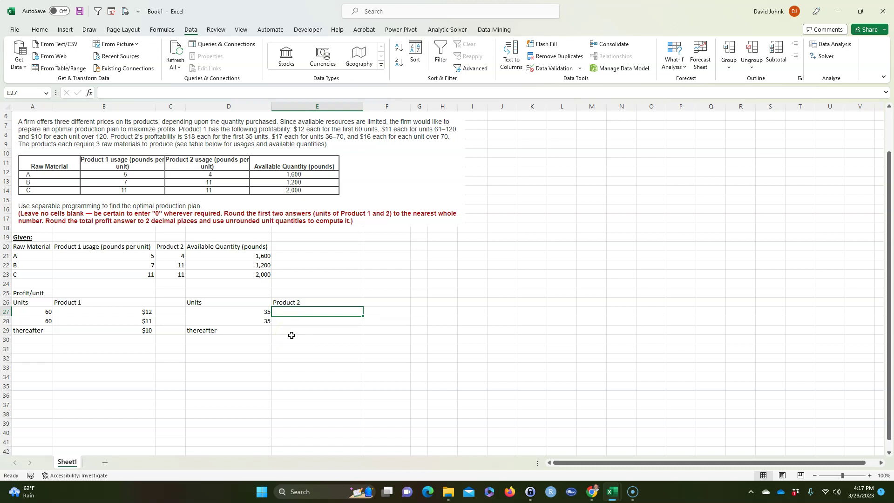
{"action": "type", "text": "$`8"}
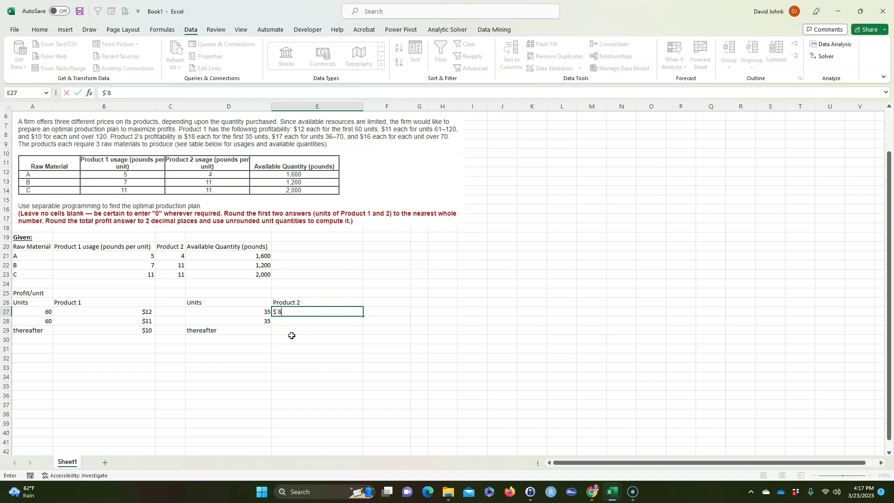
{"action": "type", "text": "1"}
{"action": "key", "text": "Return"}
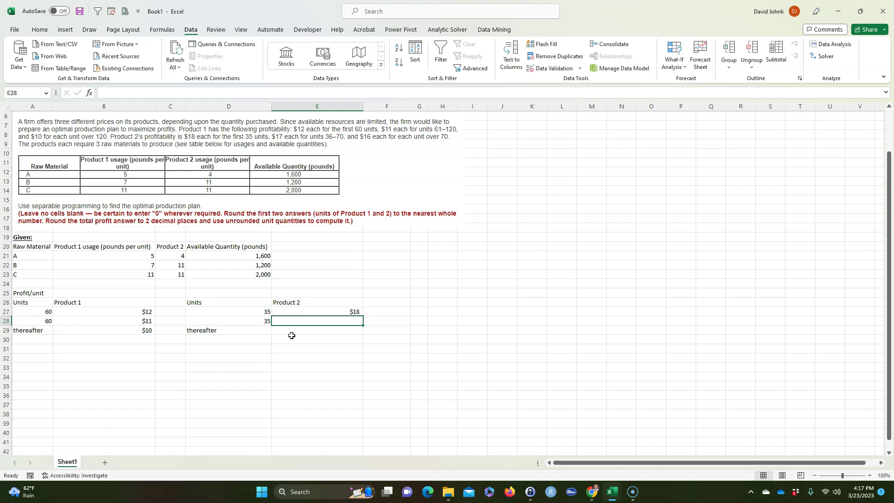
{"action": "type", "text": "$17"}
{"action": "key", "text": "Return"}
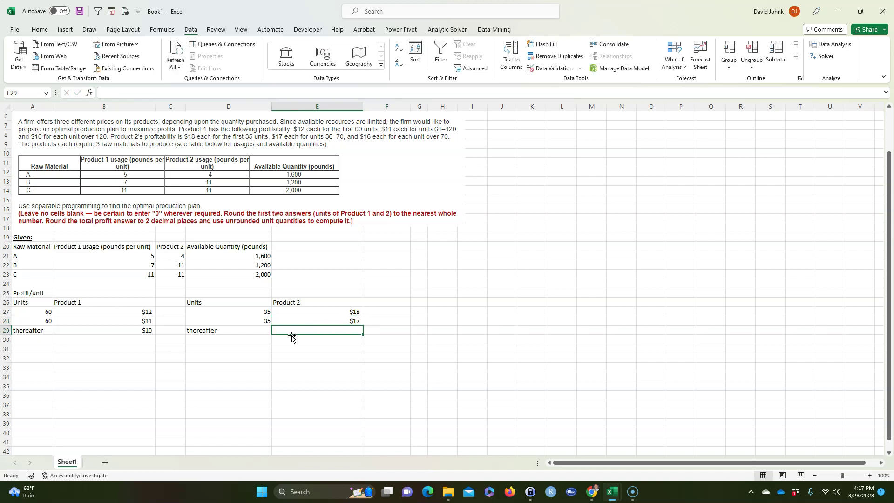
{"action": "type", "text": "$1"}
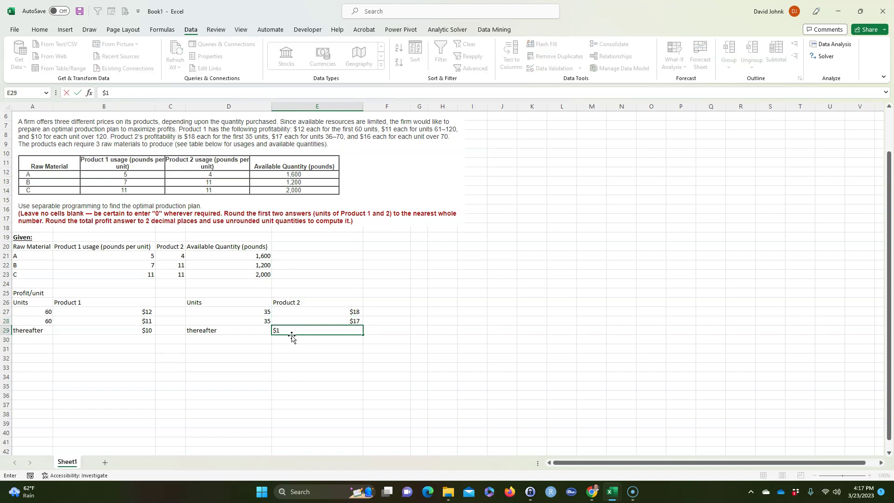
{"action": "type", "text": "6"}
{"action": "key", "text": "Return"}
{"action": "left_click", "coordinate": [252, 386]}
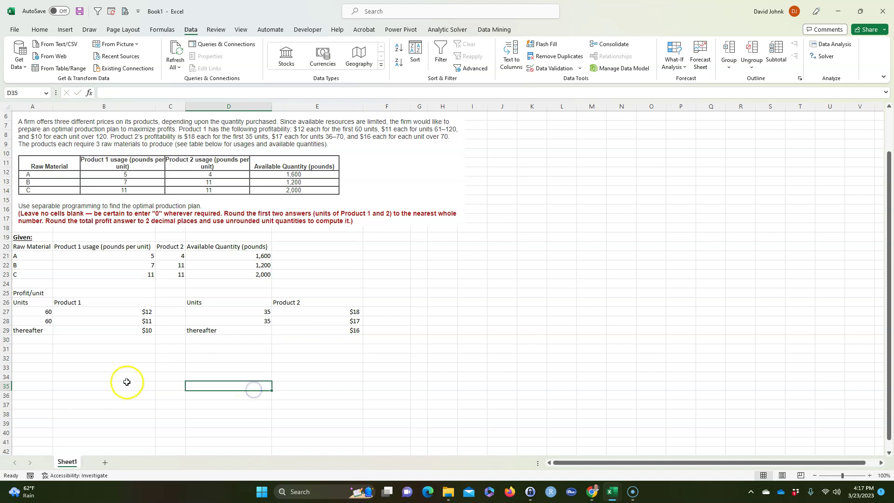
Check the 60-unit Product 1 and 35-unit Product 2 tier cells
{"action": "left_click", "coordinate": [241, 310]}
{"action": "left_click", "coordinate": [242, 321]}
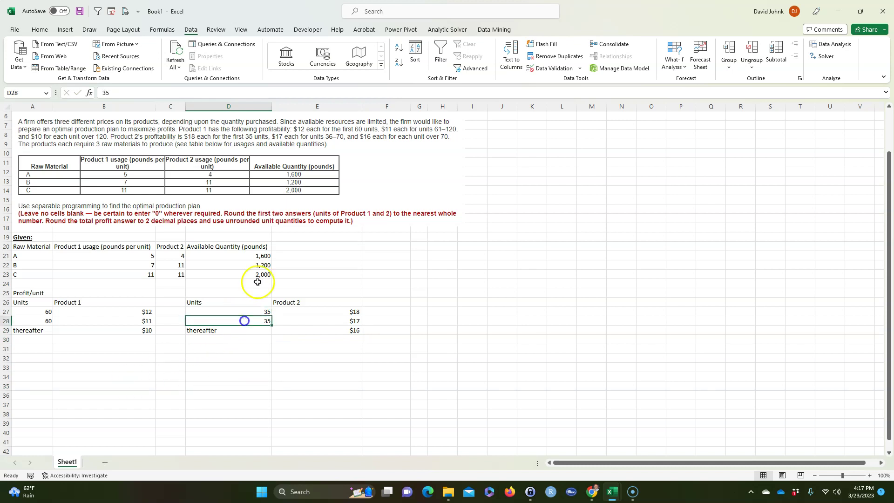
{"action": "left_click", "coordinate": [246, 362]}
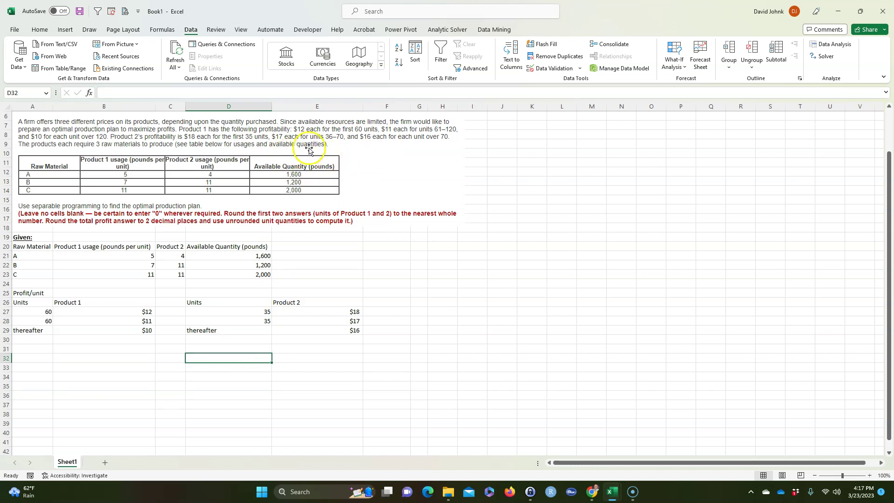
{"action": "left_click", "coordinate": [253, 322]}
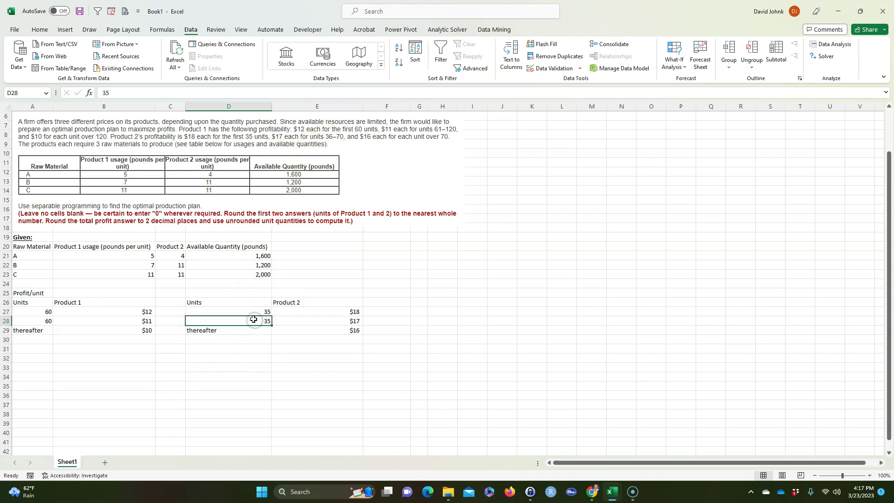
{"action": "left_click", "coordinate": [32, 320]}
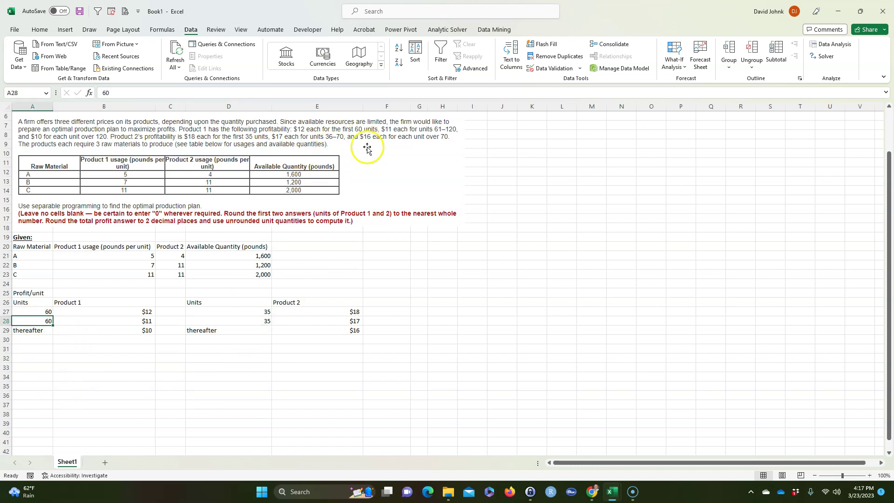
{"action": "left_click", "coordinate": [248, 325]}
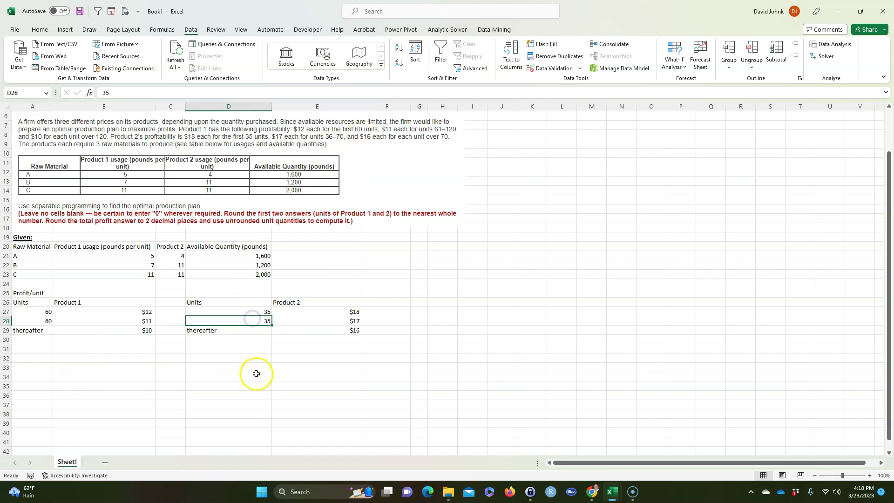
Enter a 'Find:' heading in A31 and the goal line about max profit in A32
{"action": "left_click", "coordinate": [33, 349]}
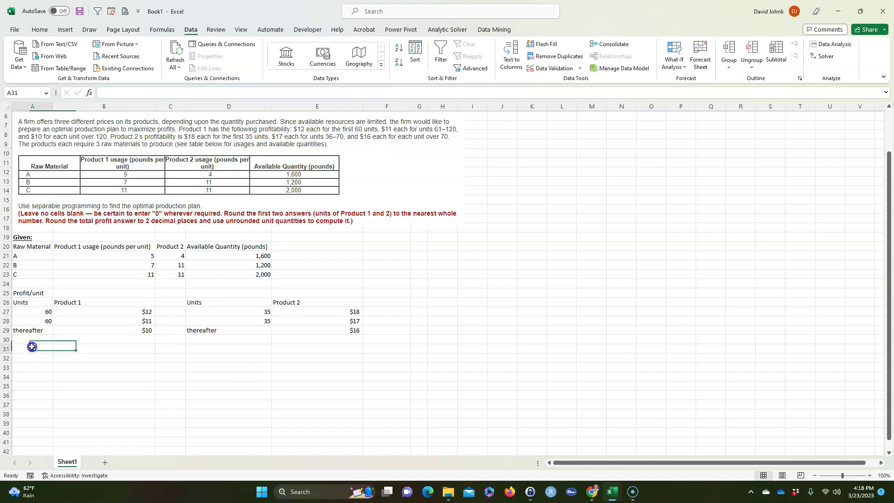
{"action": "type", "text": "Find:"}
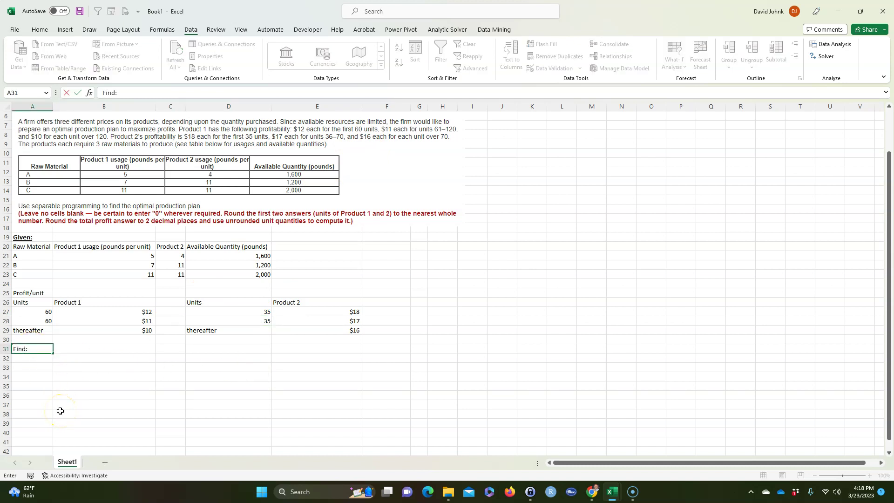
{"action": "key", "text": "Return"}
{"action": "type", "text": "Opm"}
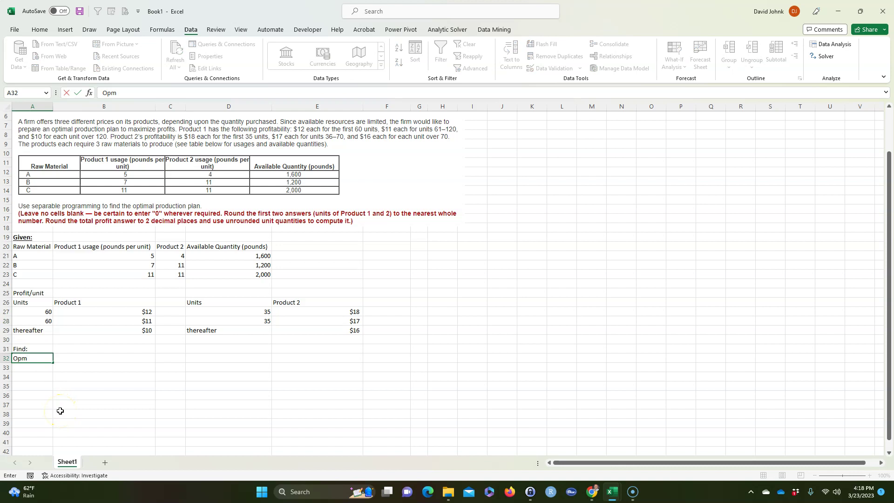
{"action": "type", "text": "im"}
{"action": "type", "text": "tmal"}
{"action": "type", "text": " por"}
{"action": "type", "text": "roduction pl"}
{"action": "type", "text": "an to "}
{"action": "type", "text": "am"}
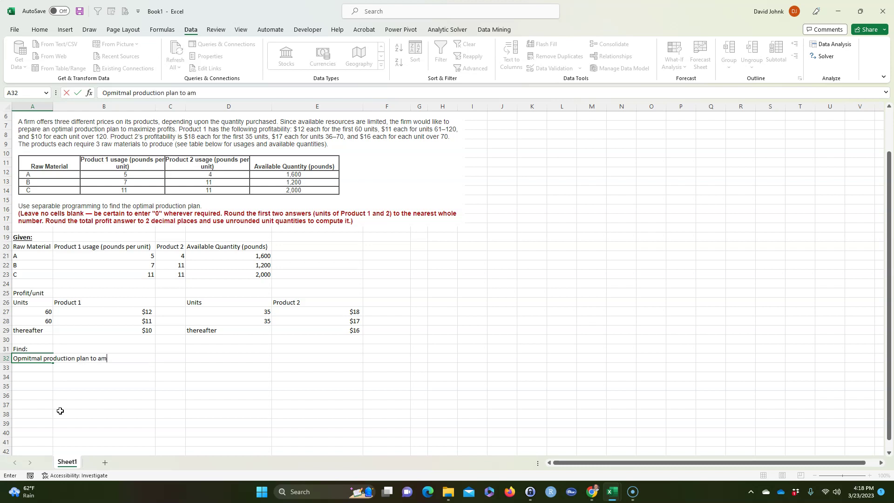
{"action": "type", "text": "x"}
{"action": "key", "text": "BackSpace"}
{"action": "key", "text": "BackSpace"}
{"action": "type", "text": "max prof"}
{"action": "key", "text": "Return"}
{"action": "left_click", "coordinate": [32, 348]}
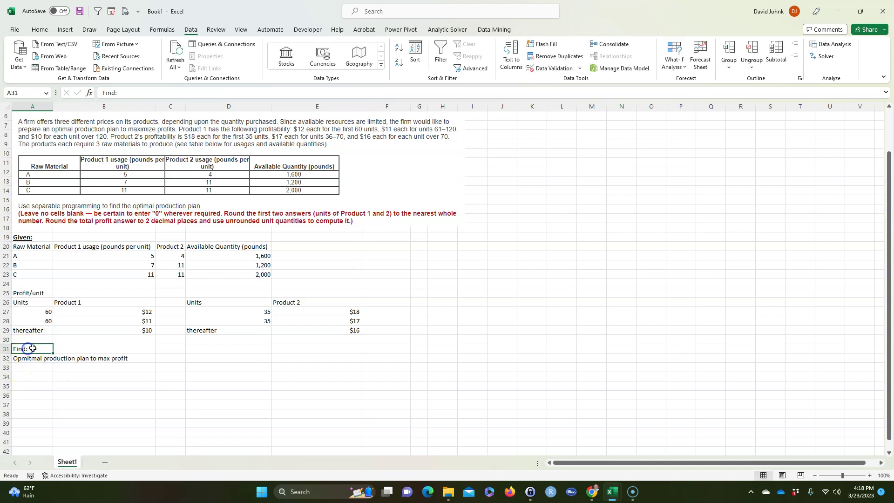
Bold and underline 'Find:' and correct the goal line's spelling to 'Optimal'
{"action": "left_click", "coordinate": [40, 30]}
{"action": "left_click", "coordinate": [120, 62]}
{"action": "left_click", "coordinate": [144, 62]}
{"action": "left_click", "coordinate": [160, 348]}
{"action": "left_click", "coordinate": [30, 356]}
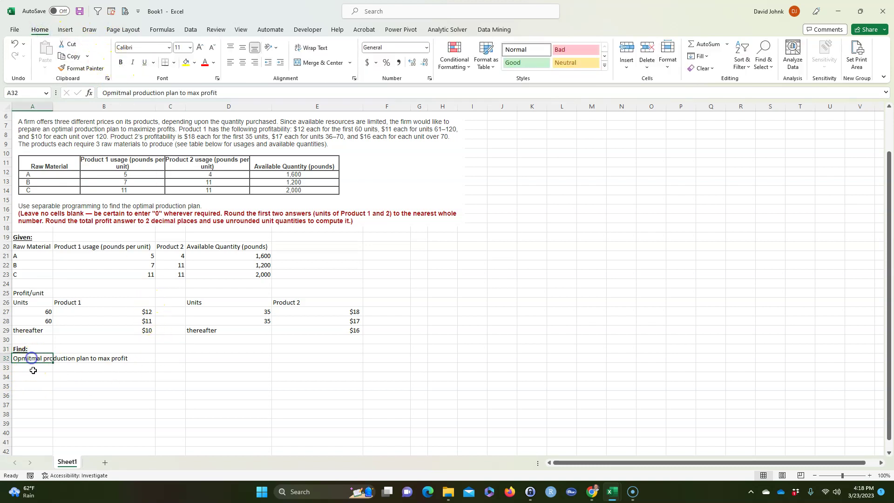
{"action": "double_click", "coordinate": [32, 359]}
{"action": "key", "text": "BackSpace"}
{"action": "key", "text": "BackSpace"}
{"action": "key", "text": "BackSpace"}
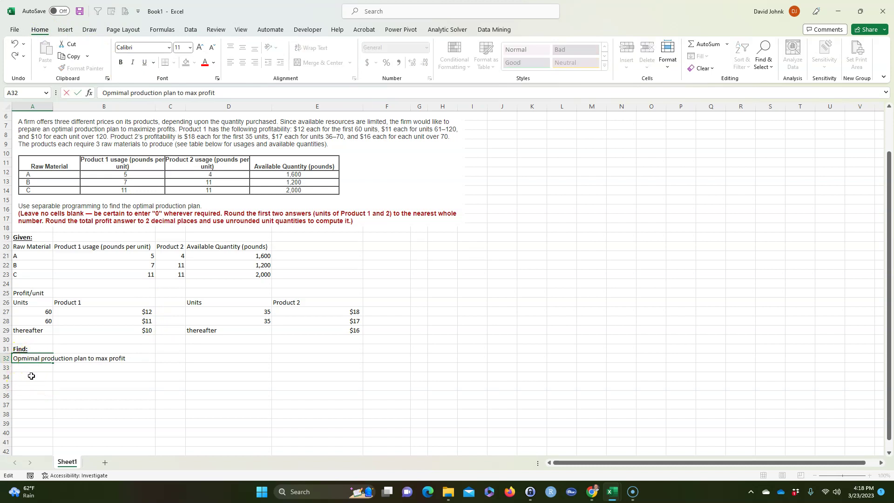
{"action": "type", "text": "ti"}
{"action": "left_click", "coordinate": [76, 389]}
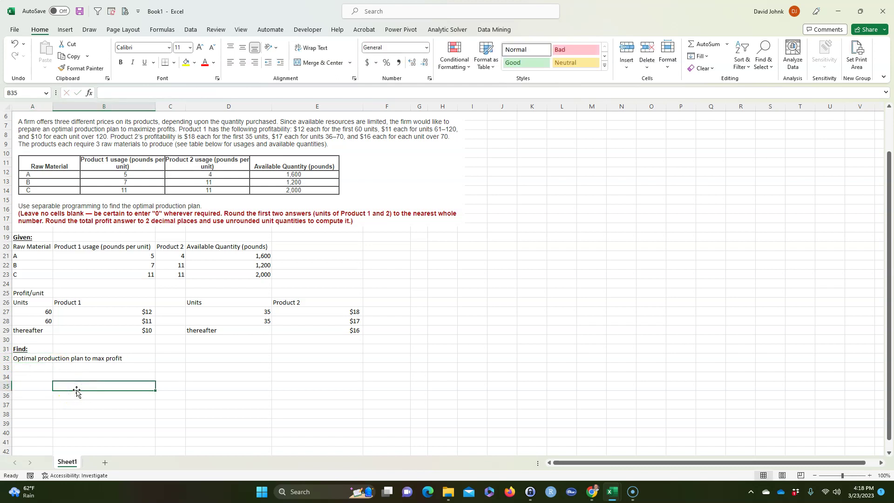
Add a bold, underlined 'Solution:' heading in A34
{"action": "left_click", "coordinate": [26, 378]}
{"action": "type", "text": "Solution:"}
{"action": "key", "text": "Return"}
{"action": "left_click", "coordinate": [26, 376]}
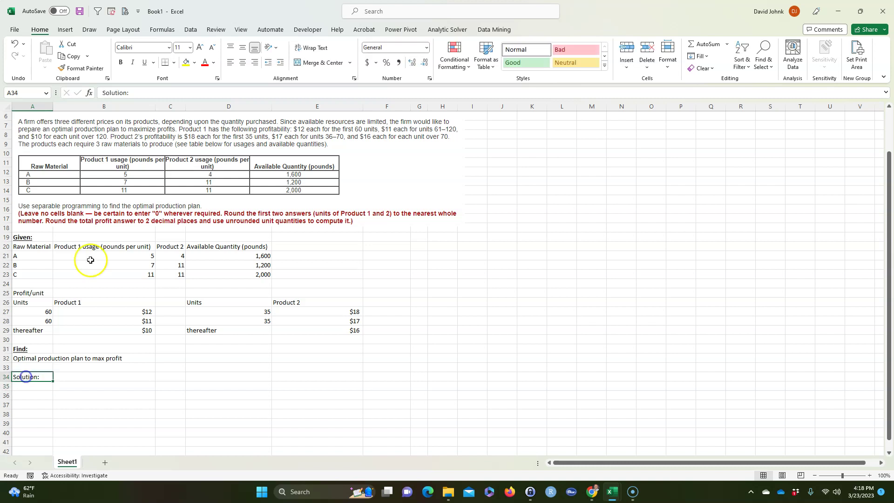
{"action": "left_click", "coordinate": [121, 62]}
{"action": "left_click", "coordinate": [143, 62]}
{"action": "left_click", "coordinate": [143, 405]}
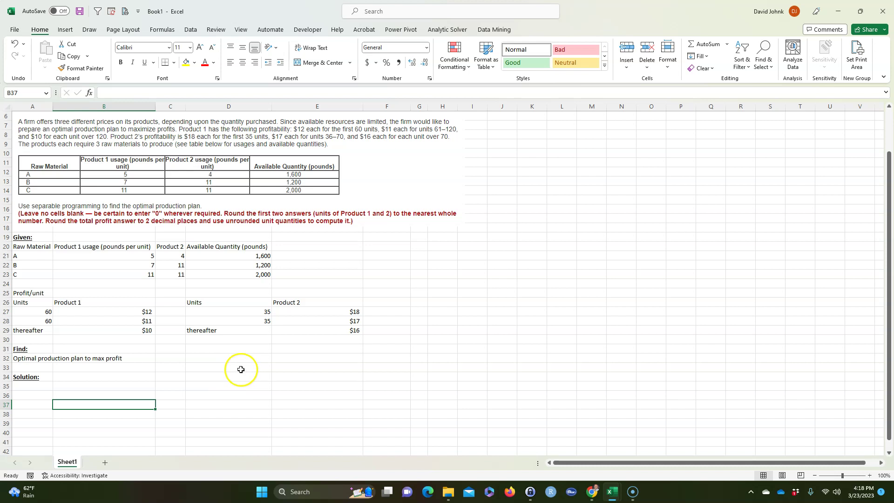
Label A36 'Max Profit' and start typing variable name x11 in B35
{"action": "scroll", "coordinate": [241, 369], "scroll_direction": "down", "scroll_amount": 1}
{"action": "left_click", "coordinate": [88, 367]}
{"action": "left_click", "coordinate": [18, 377]}
{"action": "type", "text": "z"}
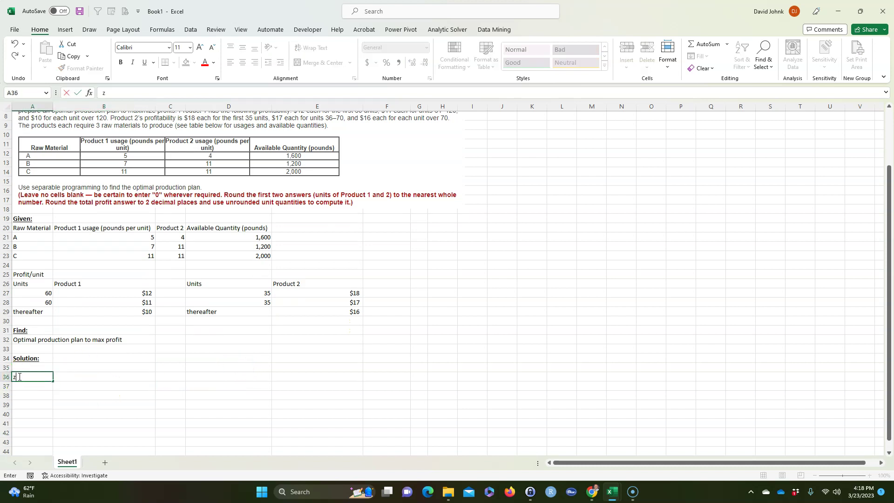
{"action": "type", "text": "Max Profit"}
{"action": "key", "text": "Tab"}
{"action": "key", "text": "Up"}
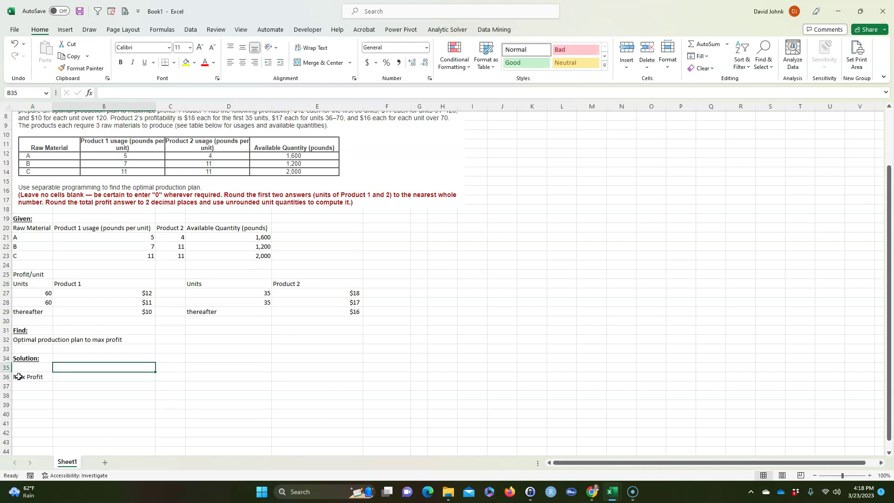
{"action": "type", "text": "x11"}
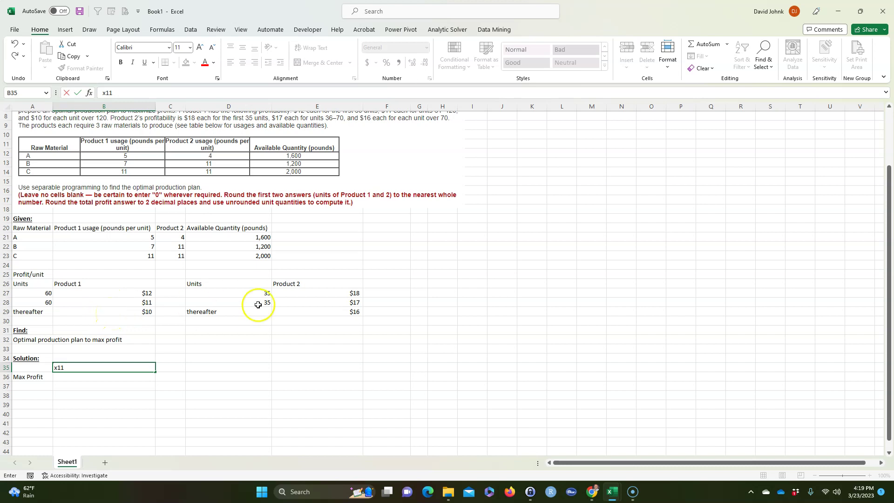
Select Product 1's and Product 2's three profit tiers to review them
{"action": "left_click_drag", "start_coordinate": [114, 294], "coordinate": [127, 309]}
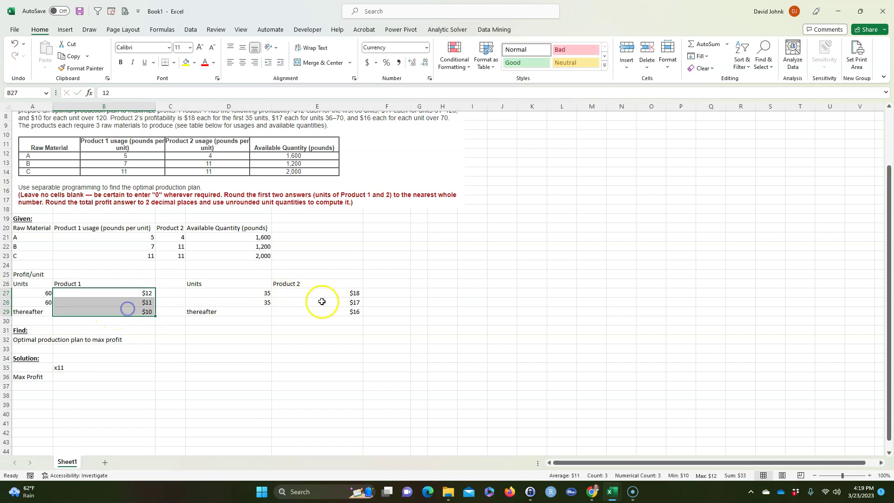
{"action": "left_click_drag", "start_coordinate": [321, 293], "coordinate": [329, 309]}
{"action": "left_click", "coordinate": [140, 296]}
{"action": "left_click_drag", "start_coordinate": [140, 297], "coordinate": [140, 311]}
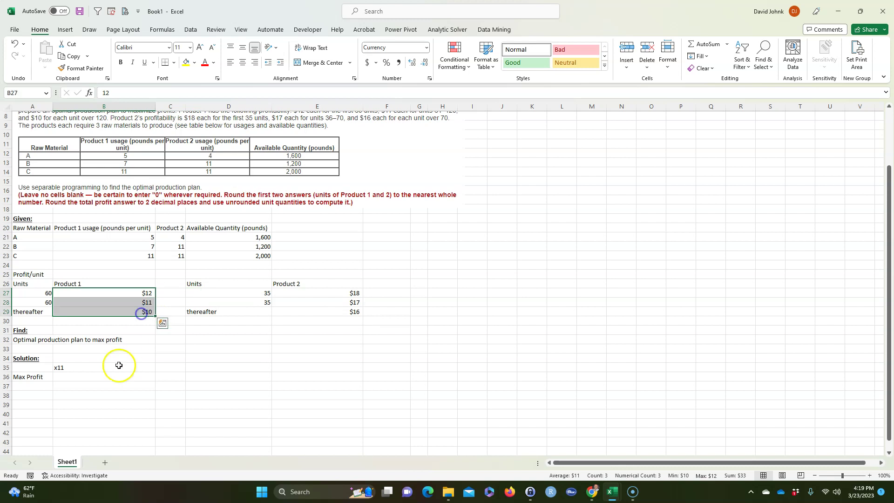
{"action": "left_click", "coordinate": [107, 371]}
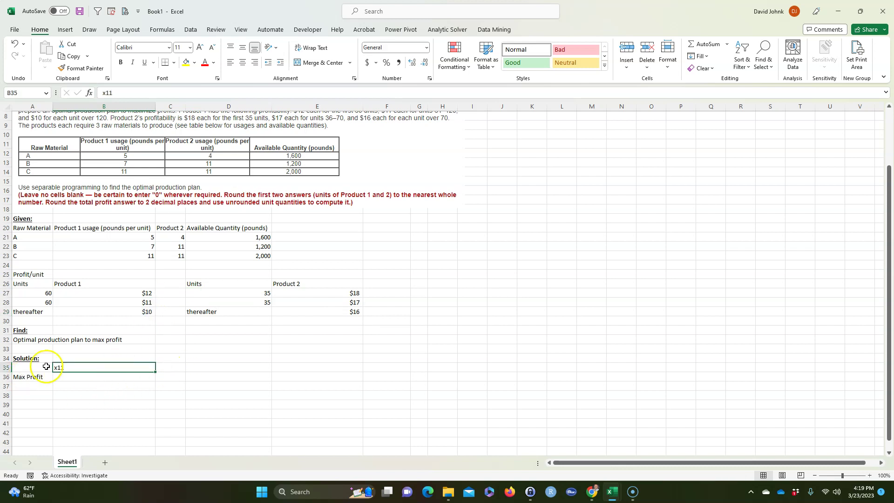
Label A35 'declare variables' and widen column A to fit
{"action": "left_click", "coordinate": [30, 369]}
{"action": "type", "text": "de"}
{"action": "type", "text": "sc"}
{"action": "key", "text": "BackSpace"}
{"action": "key", "text": "BackSpace"}
{"action": "type", "text": "clare variables"}
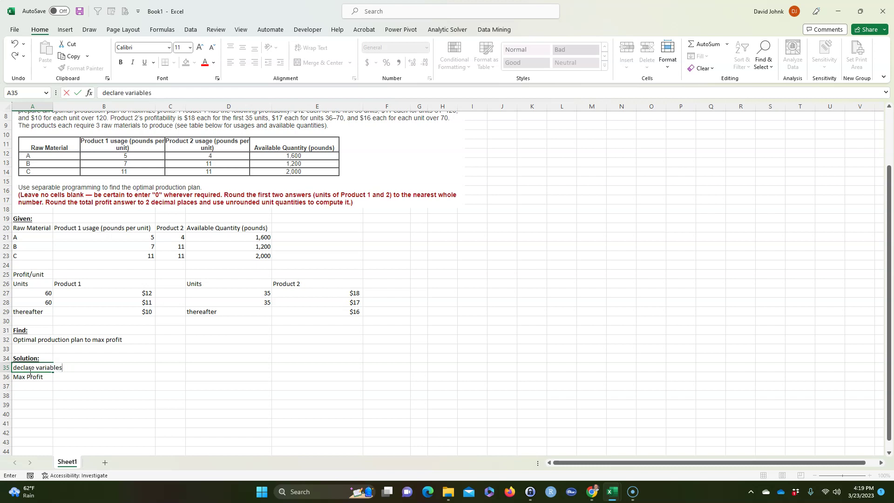
{"action": "key", "text": "Return"}
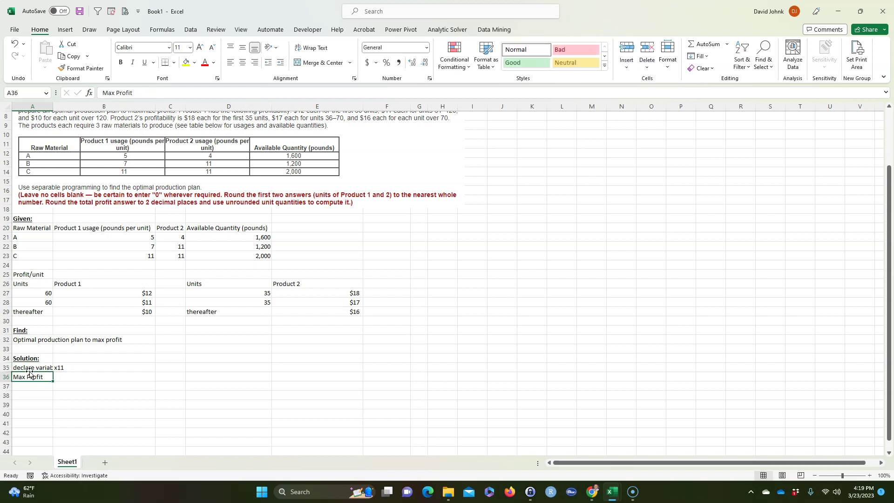
{"action": "double_click", "coordinate": [57, 105]}
Enter x12 and x13 beside x11 in row 35
{"action": "left_click", "coordinate": [163, 376]}
{"action": "left_click", "coordinate": [236, 366]}
{"action": "left_click", "coordinate": [164, 377]}
{"action": "left_click", "coordinate": [237, 377]}
{"action": "left_click", "coordinate": [288, 379]}
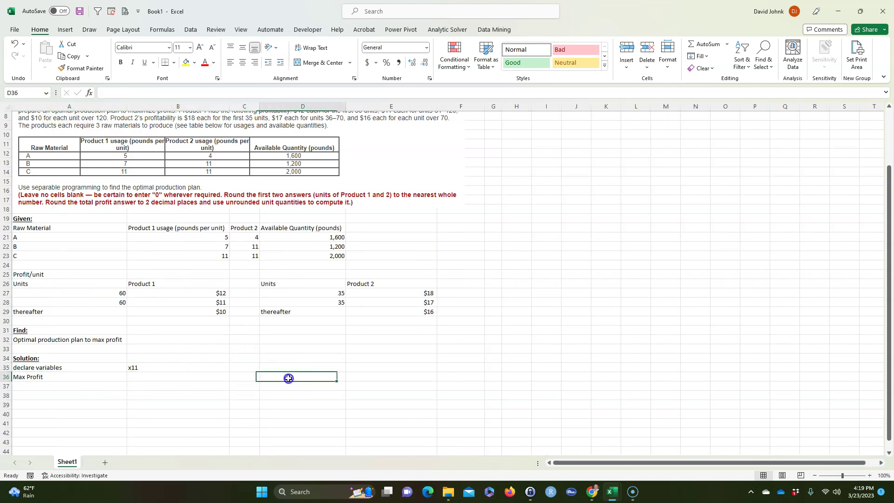
{"action": "left_click", "coordinate": [239, 367]}
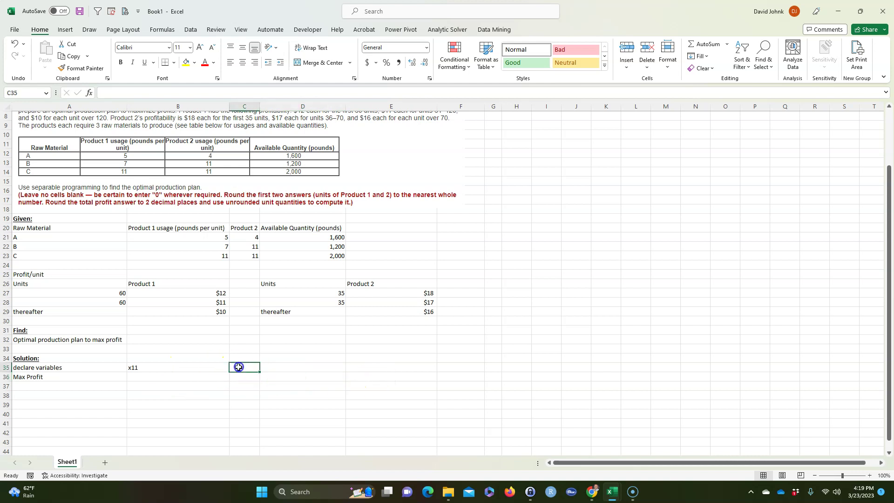
{"action": "type", "text": "x"}
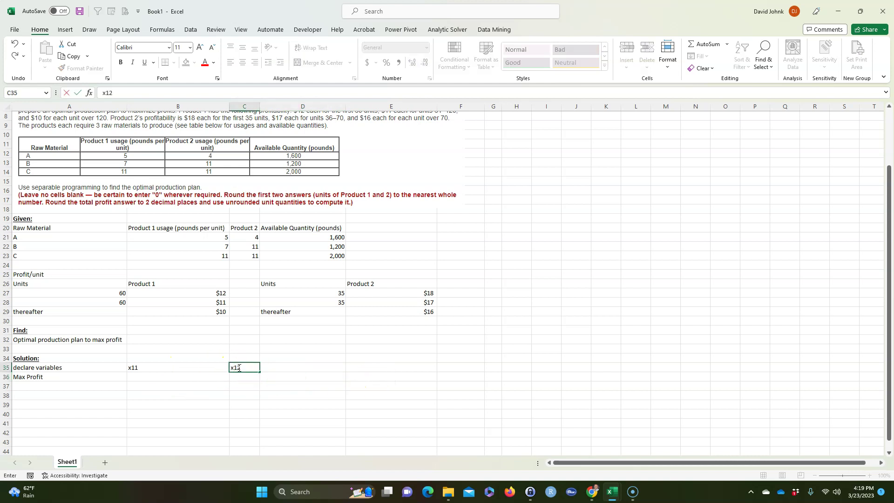
{"action": "type", "text": "12"}
{"action": "key", "text": "Tab"}
{"action": "type", "text": "x1"}
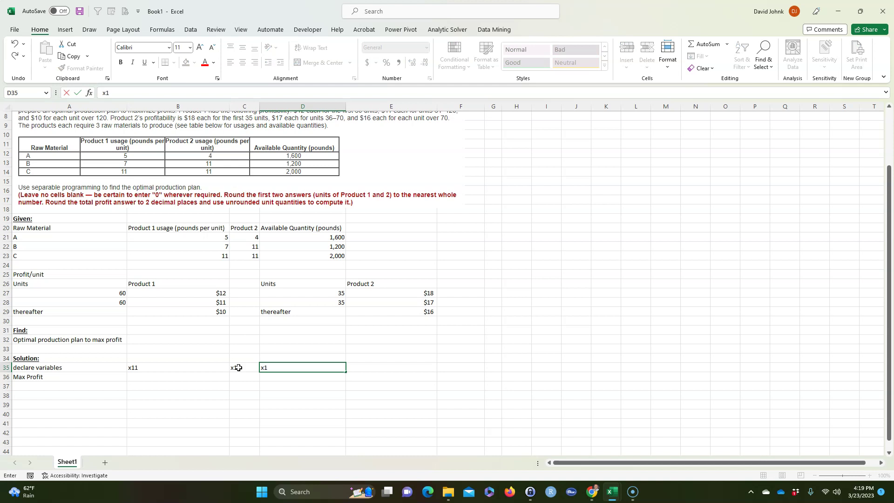
{"action": "type", "text": "3"}
{"action": "key", "text": "Tab"}
Enter x21, x22 and x23 to complete the variable names
{"action": "type", "text": "x21"}
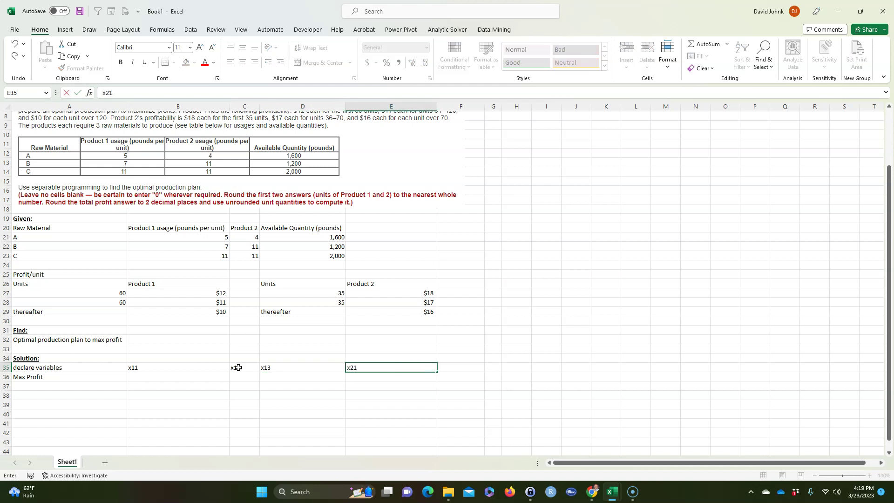
{"action": "key", "text": "Tab"}
{"action": "type", "text": "x22"}
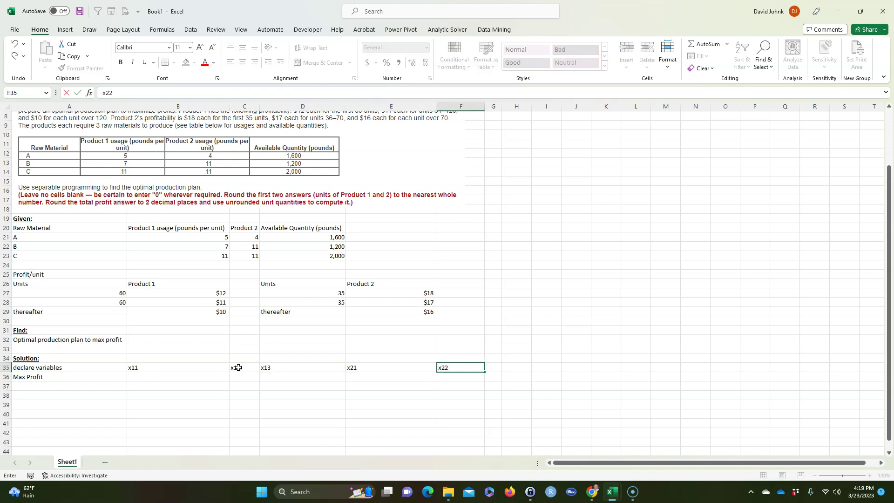
{"action": "key", "text": "Tab"}
{"action": "type", "text": "x"}
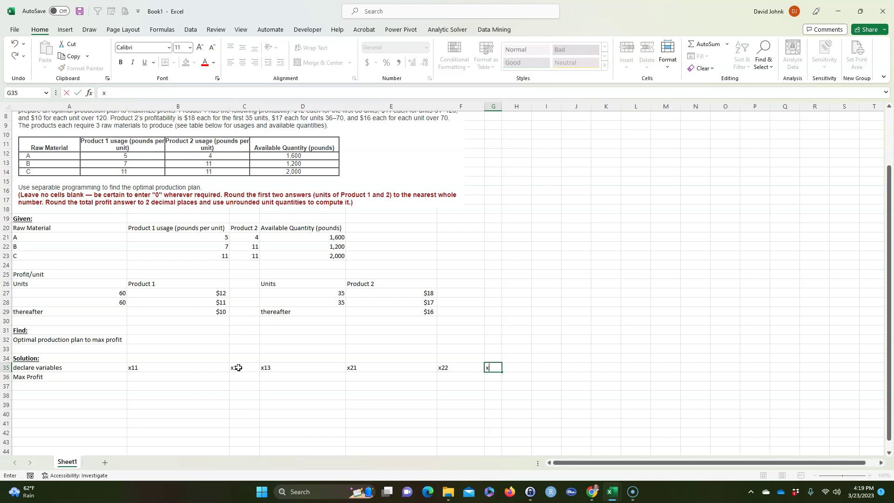
{"action": "key", "text": "Tab"}
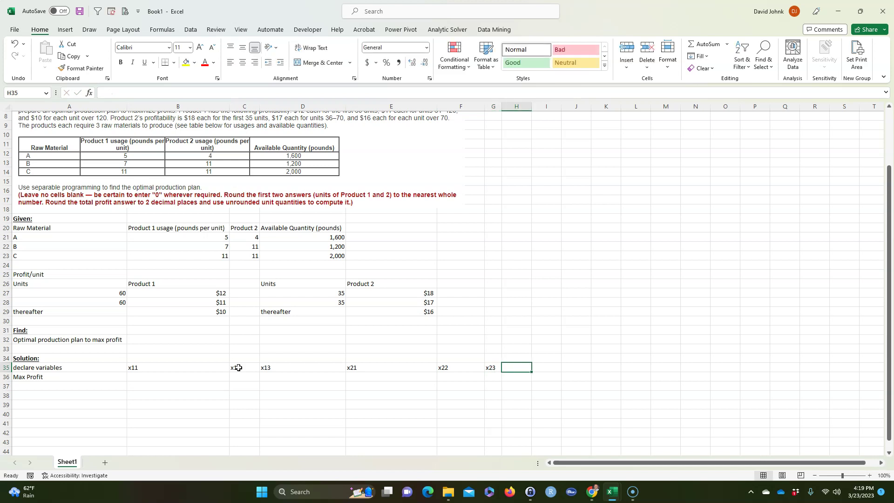
{"action": "left_click", "coordinate": [156, 376]}
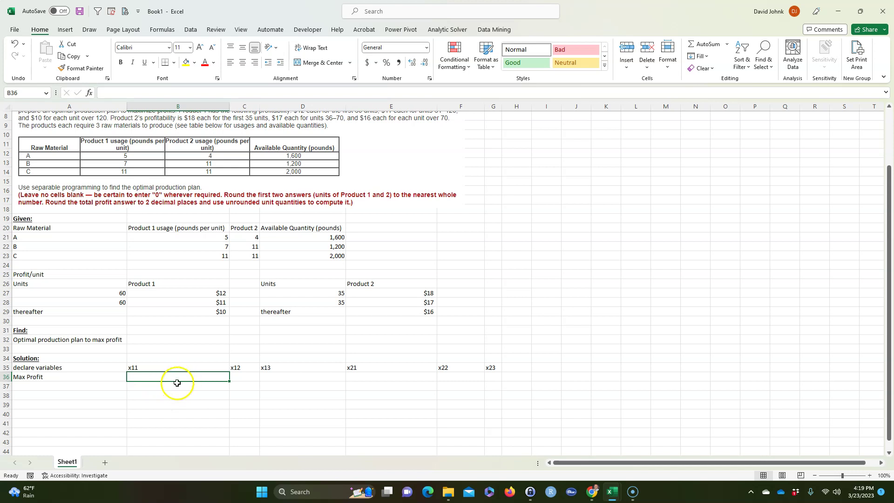
Enter =TRANSPOSE(B27:B29) in B36 so profits 12, 11, 10 spill across
{"action": "left_click", "coordinate": [171, 367]}
{"action": "left_click", "coordinate": [171, 377]}
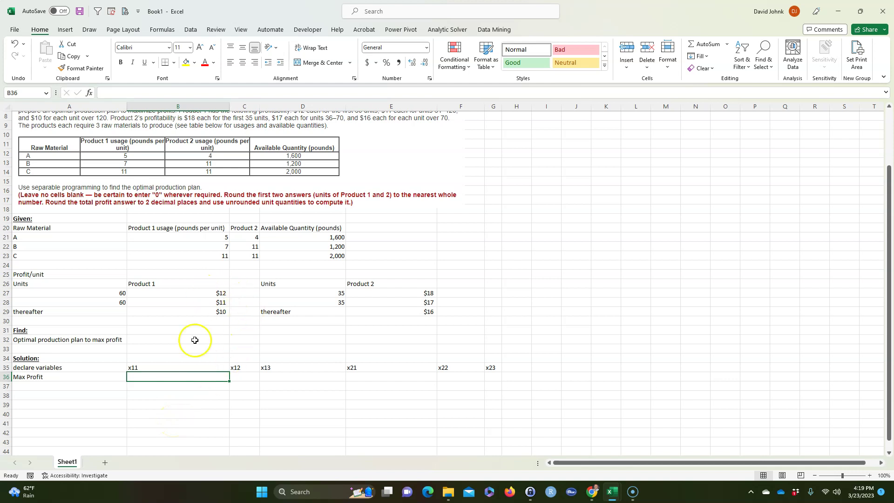
{"action": "type", "text": "=tr"}
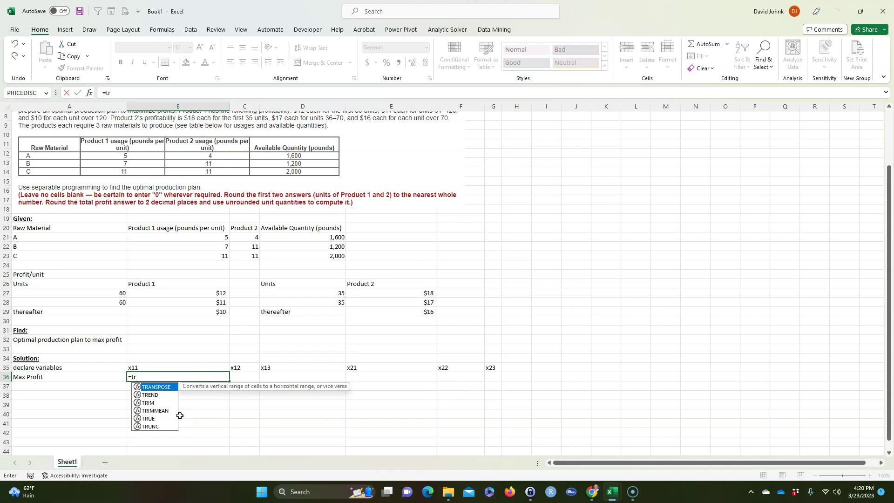
{"action": "double_click", "coordinate": [162, 387]}
{"action": "left_click_drag", "start_coordinate": [204, 291], "coordinate": [208, 311]}
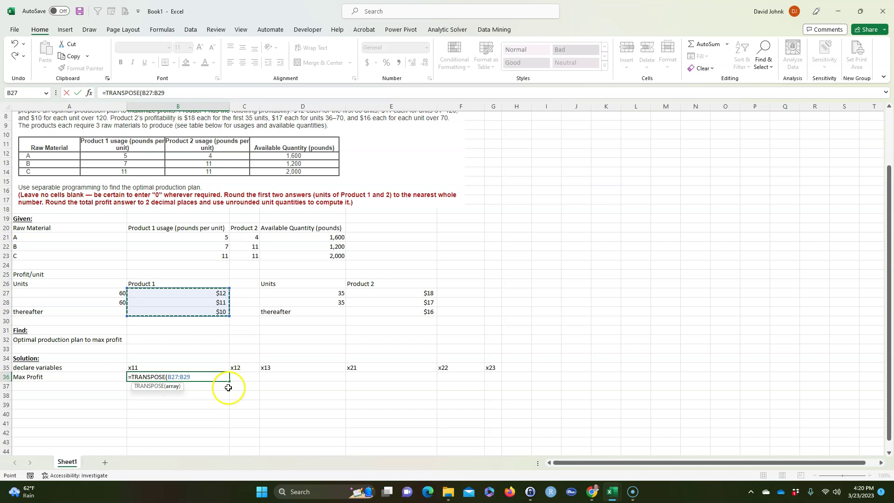
{"action": "key", "text": "Return"}
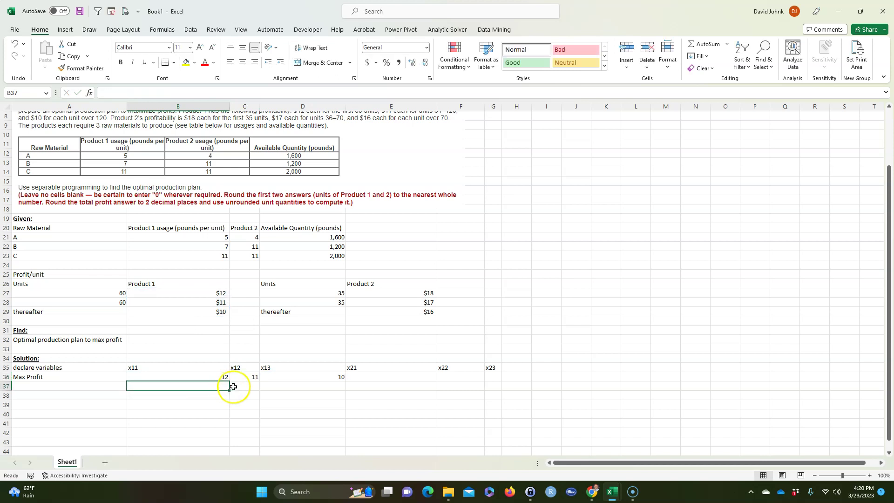
Enter =TRANSPOSE(E27:E29) in E36 so profits 18, 17, 16 spill across
{"action": "left_click", "coordinate": [365, 376]}
{"action": "type", "text": "=tranp"}
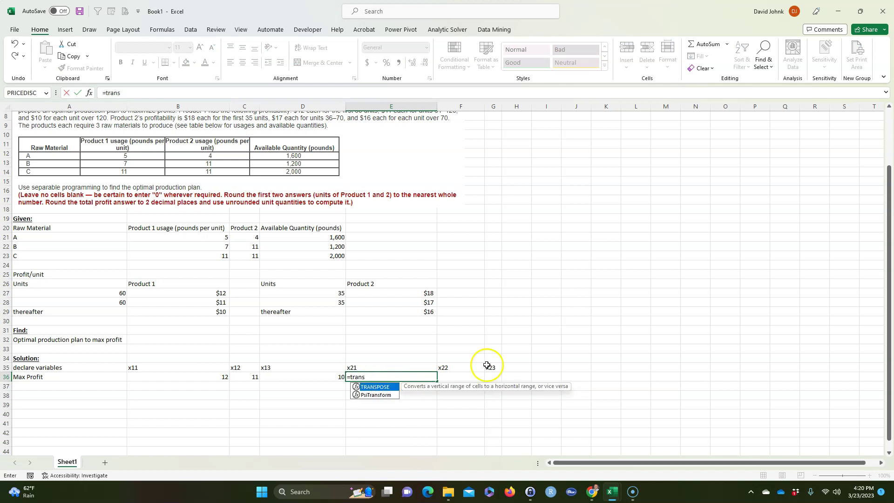
{"action": "double_click", "coordinate": [381, 387]}
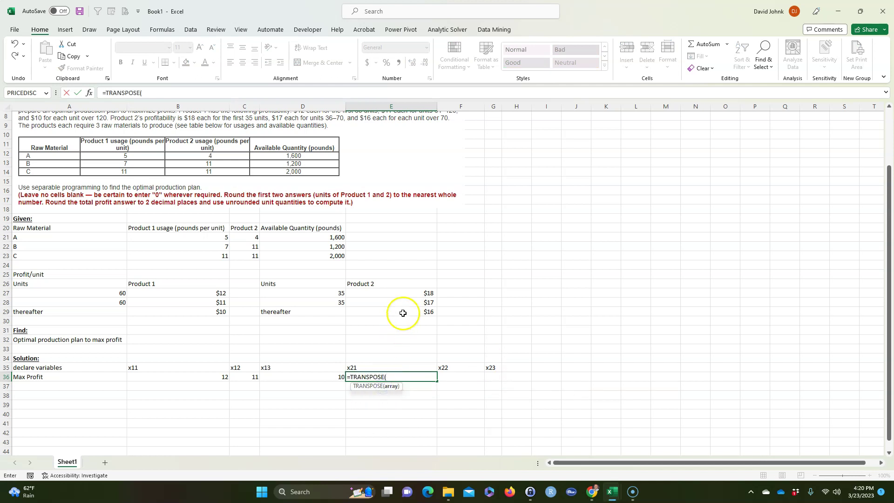
{"action": "left_click_drag", "start_coordinate": [410, 292], "coordinate": [409, 313]}
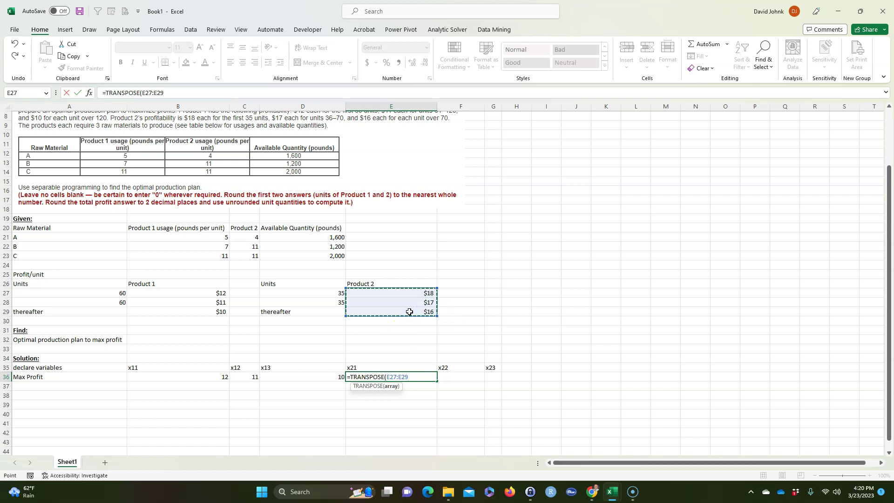
{"action": "key", "text": "Return"}
Review the Max Profit values and the x11 and x12 labels
{"action": "left_click", "coordinate": [303, 429]}
{"action": "left_click_drag", "start_coordinate": [180, 376], "coordinate": [469, 385]}
{"action": "left_click", "coordinate": [183, 376]}
{"action": "left_click", "coordinate": [181, 367]}
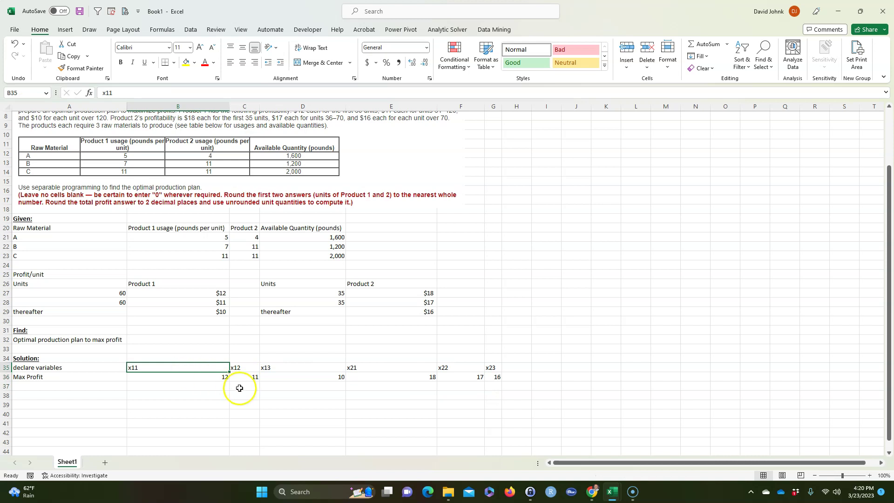
{"action": "left_click", "coordinate": [245, 367]}
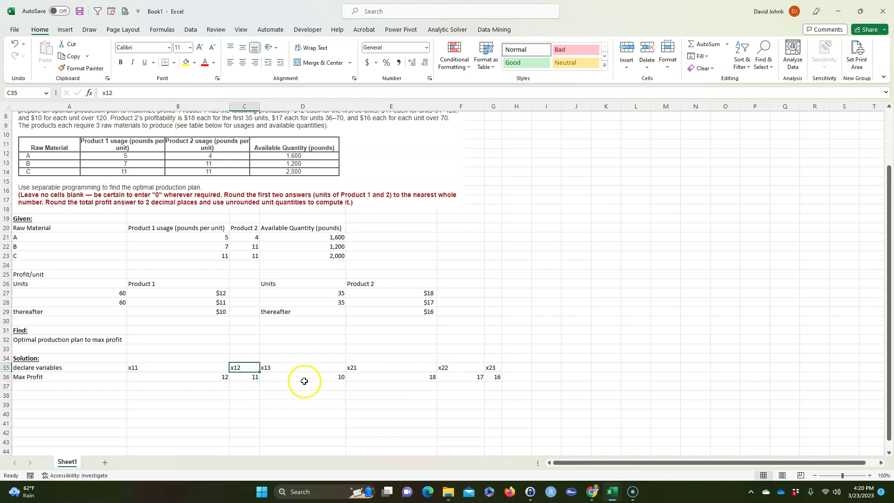
Label A37:A39 with materials A, B, C using =A21 filled down
{"action": "left_click", "coordinate": [256, 424]}
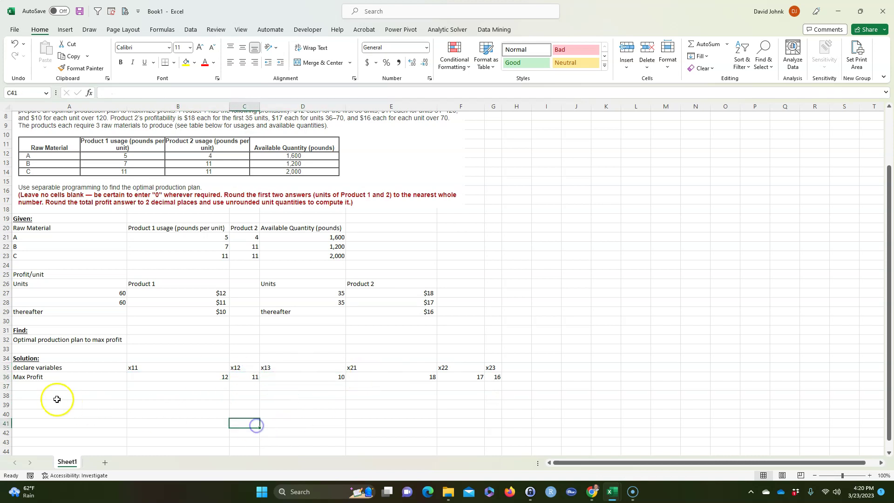
{"action": "left_click", "coordinate": [48, 387]}
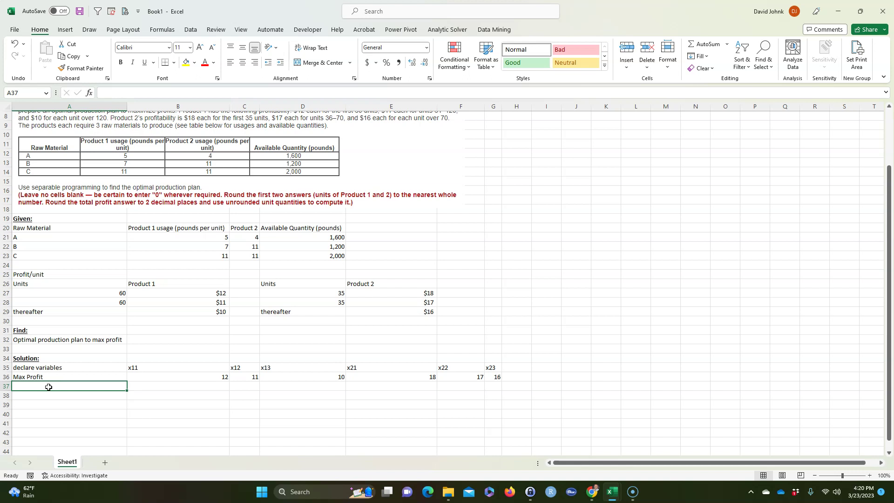
{"action": "type", "text": "="}
{"action": "left_click", "coordinate": [48, 236]}
{"action": "key", "text": "Return"}
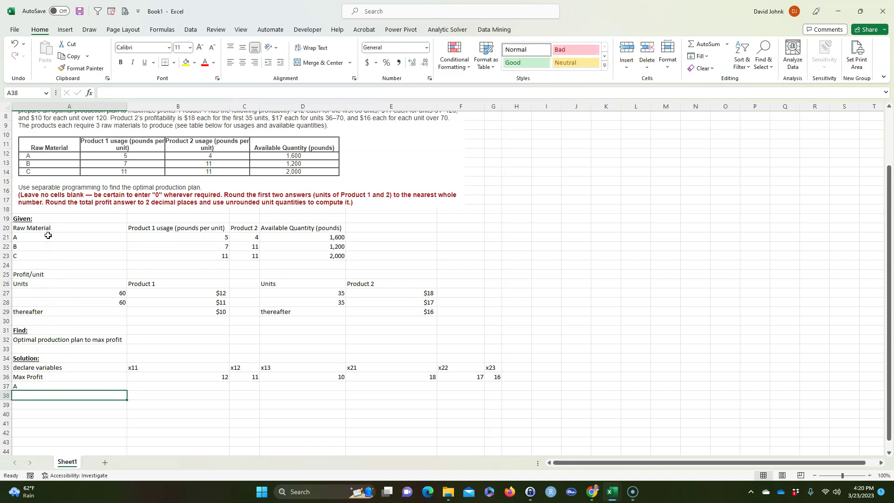
{"action": "left_click", "coordinate": [34, 386]}
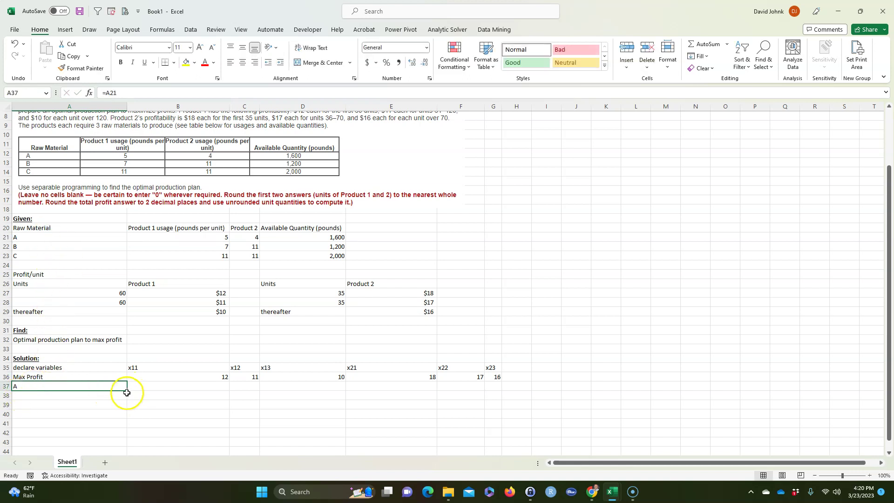
{"action": "left_click_drag", "start_coordinate": [126, 392], "coordinate": [125, 405]}
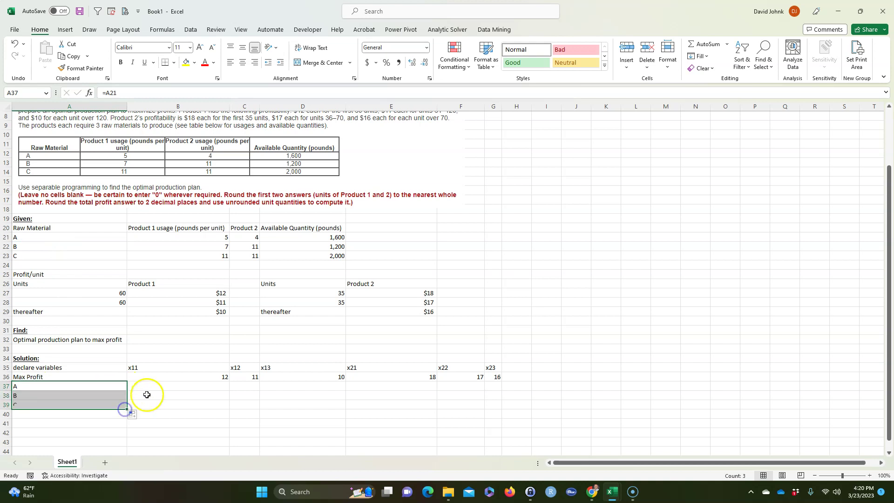
Enter =B21 in B37 to show usage 5 and copy it across to D37
{"action": "left_click", "coordinate": [154, 385]}
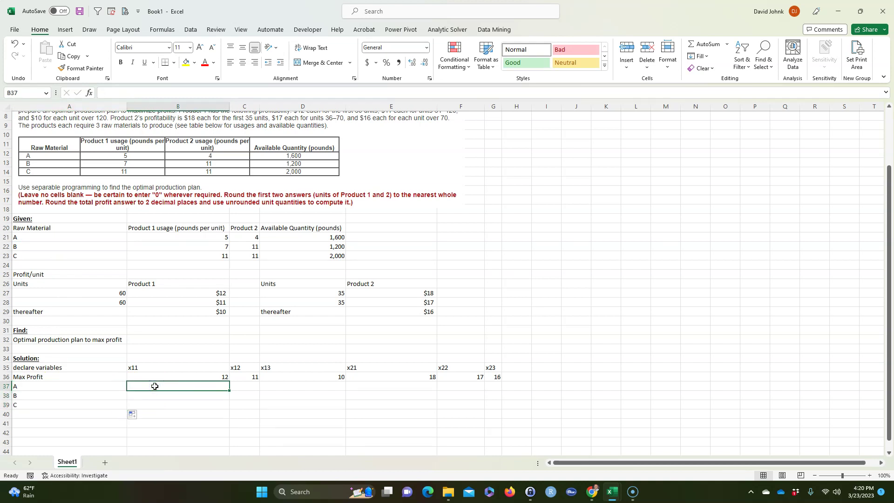
{"action": "left_click_drag", "start_coordinate": [179, 368], "coordinate": [285, 365]}
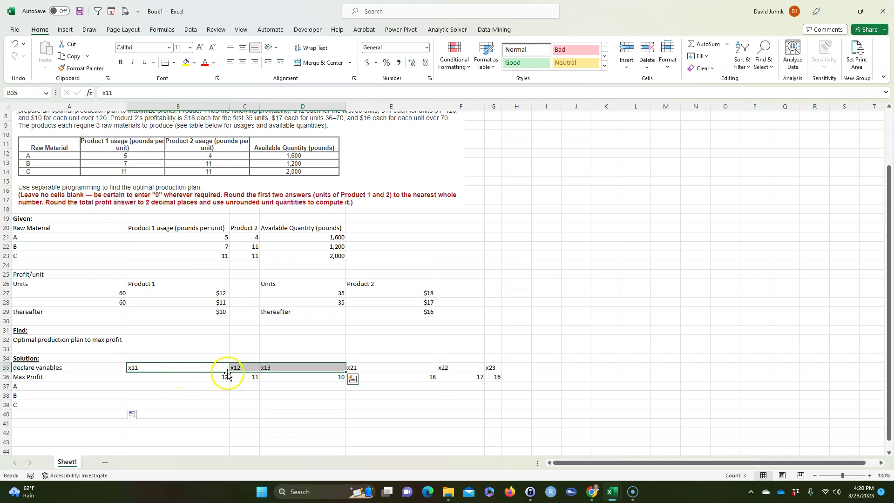
{"action": "left_click_drag", "start_coordinate": [368, 368], "coordinate": [495, 372]}
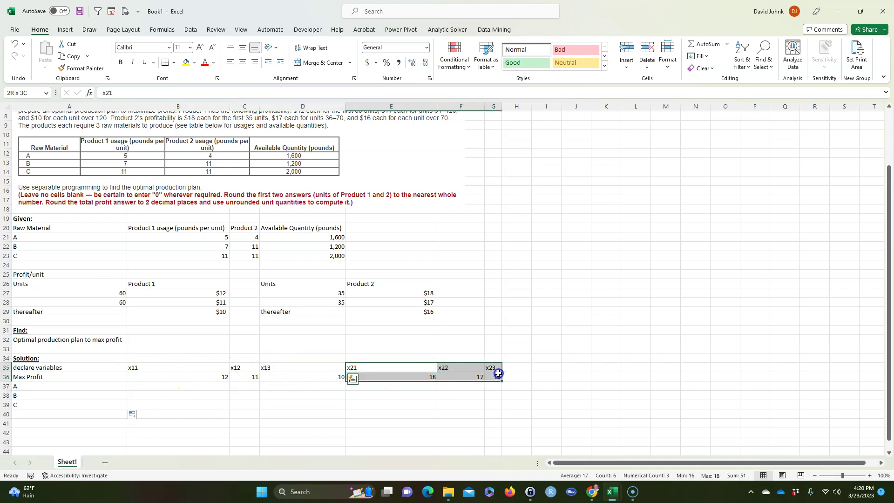
{"action": "left_click", "coordinate": [395, 414]}
{"action": "left_click", "coordinate": [162, 388]}
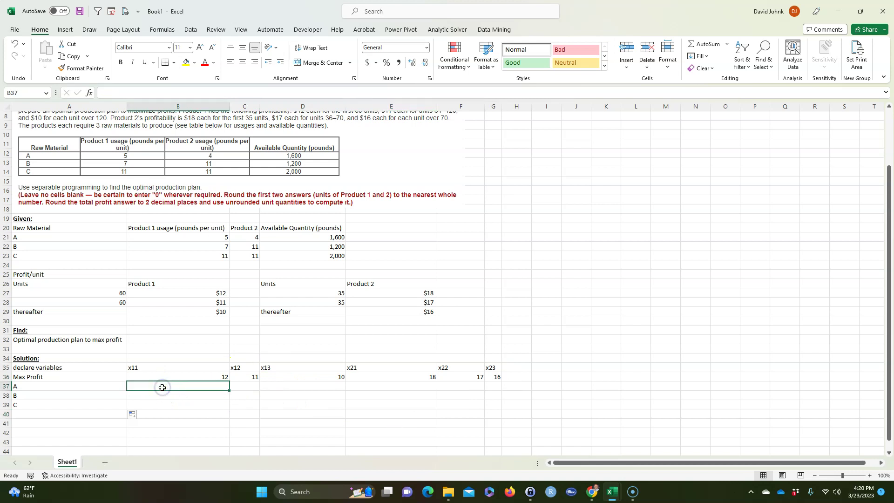
{"action": "type", "text": "="}
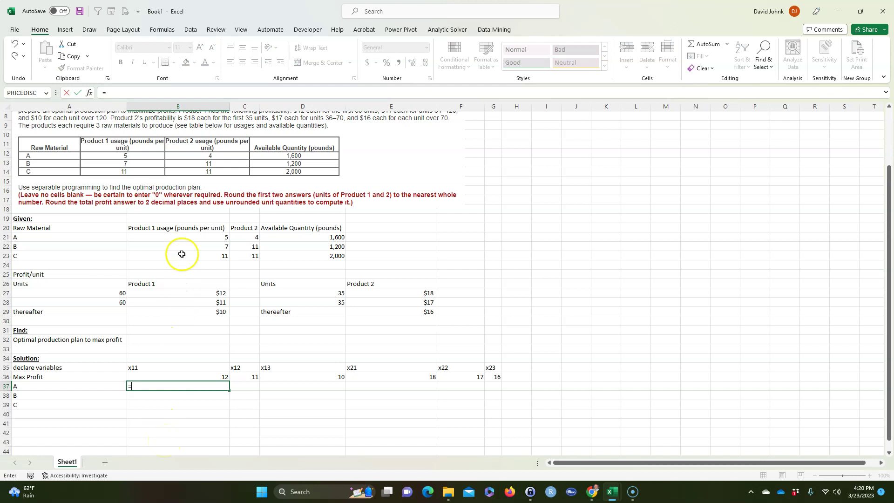
{"action": "left_click", "coordinate": [188, 239]}
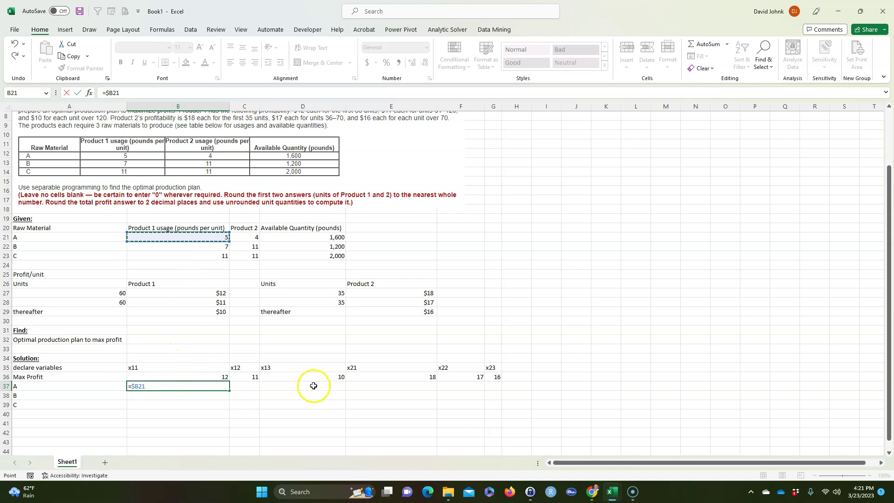
{"action": "key", "text": "Return"}
{"action": "left_click", "coordinate": [205, 386]}
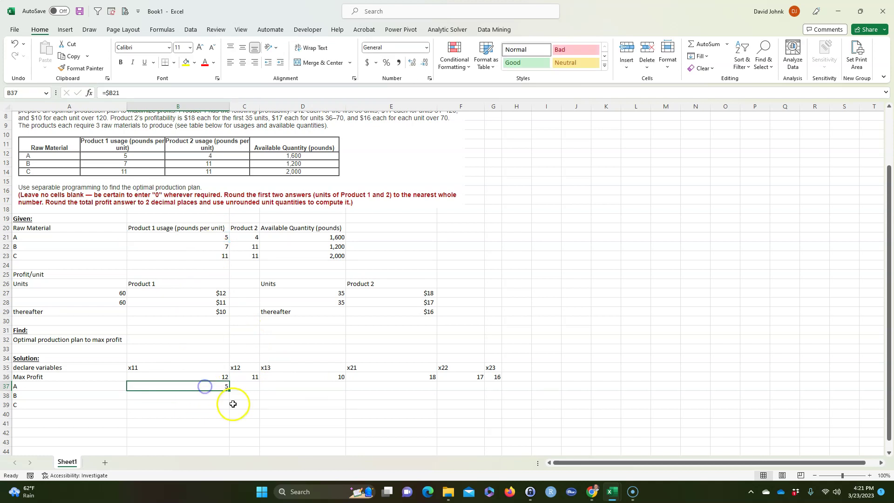
{"action": "left_click_drag", "start_coordinate": [229, 390], "coordinate": [321, 408]}
Change B37's formula to the column-anchored =$B21
{"action": "left_click", "coordinate": [223, 236]}
{"action": "left_click_drag", "start_coordinate": [223, 237], "coordinate": [224, 257]}
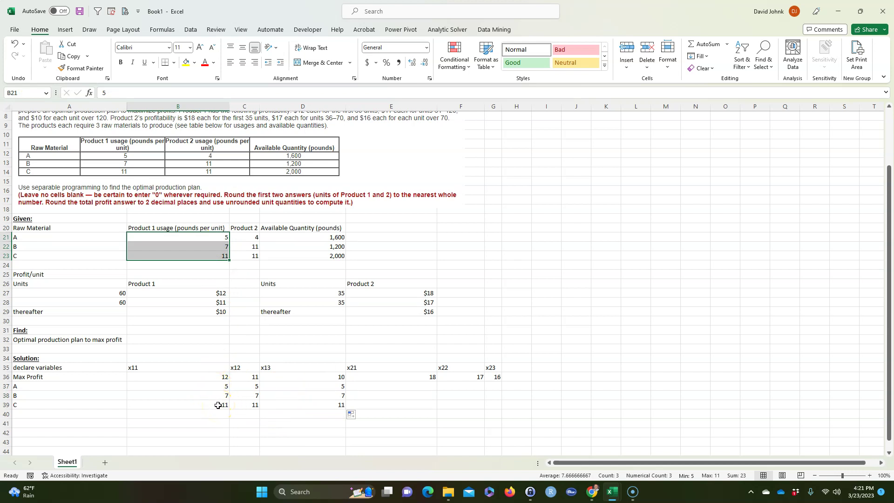
{"action": "left_click", "coordinate": [206, 385]}
{"action": "type", "text": "=$B21"}
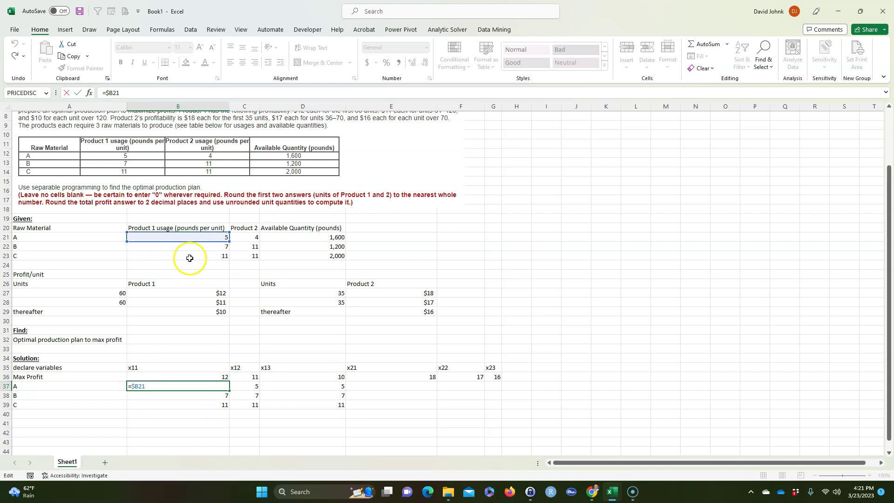
{"action": "key", "text": "Return"}
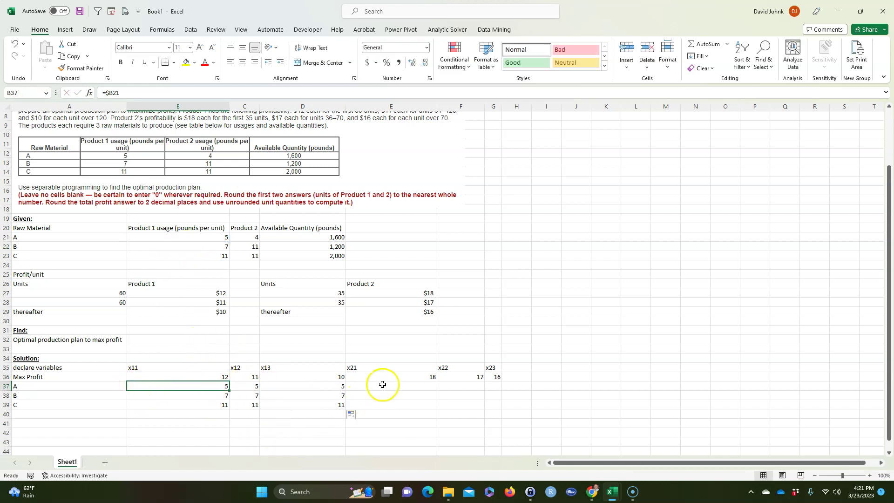
{"action": "left_click", "coordinate": [382, 384]}
Enter =C21 in E37 to show Product 2's usage 4 and fill it
{"action": "type", "text": "="}
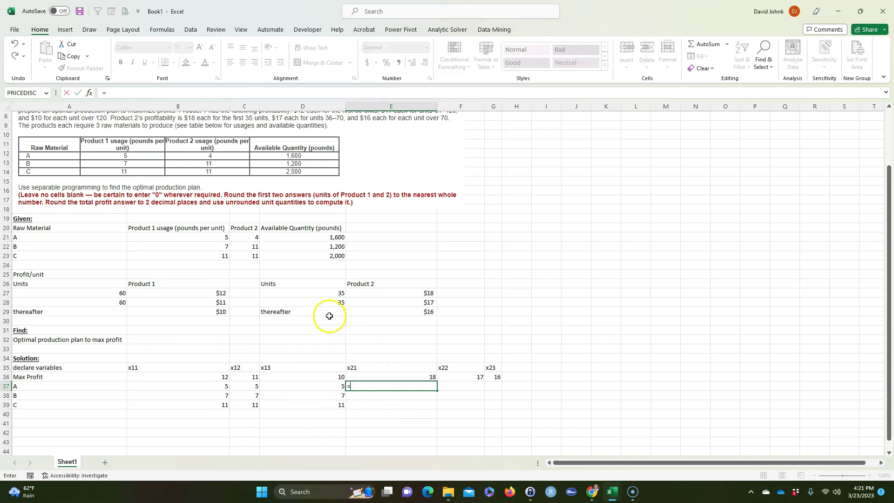
{"action": "left_click", "coordinate": [246, 238]}
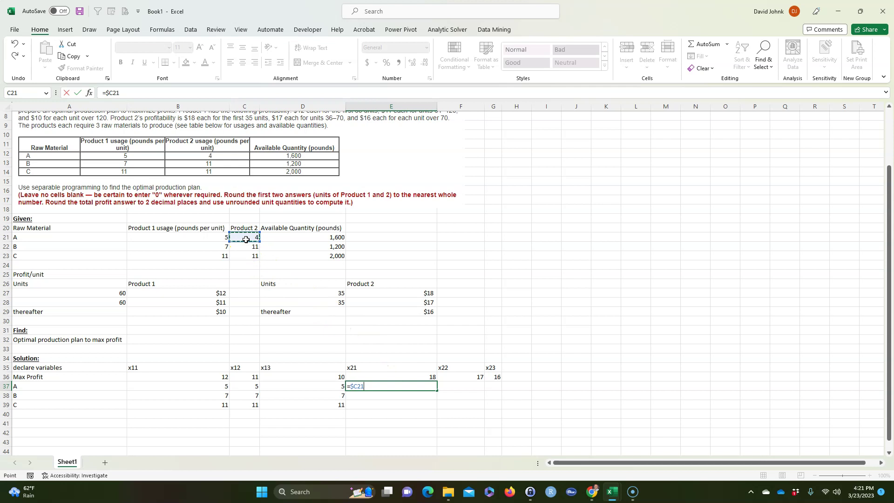
{"action": "key", "text": "Return"}
{"action": "left_click", "coordinate": [402, 386]}
{"action": "left_click_drag", "start_coordinate": [436, 393], "coordinate": [482, 409]}
{"action": "left_click", "coordinate": [428, 432]}
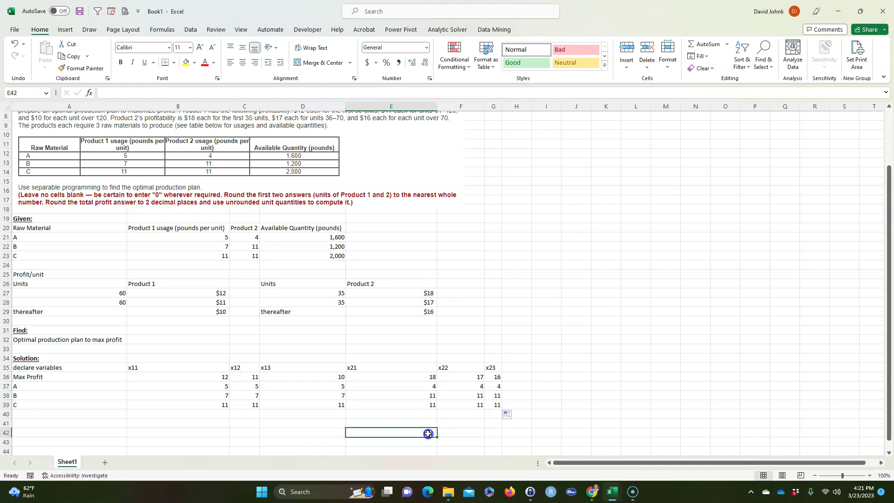
Copy material A's usages across x12–x13 and x21–x23
{"action": "left_click", "coordinate": [214, 386]}
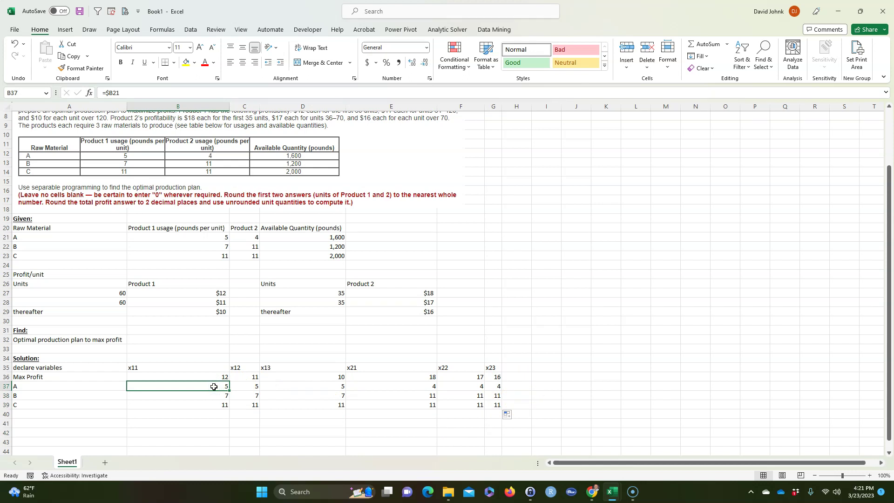
{"action": "left_click_drag", "start_coordinate": [229, 391], "coordinate": [313, 387]}
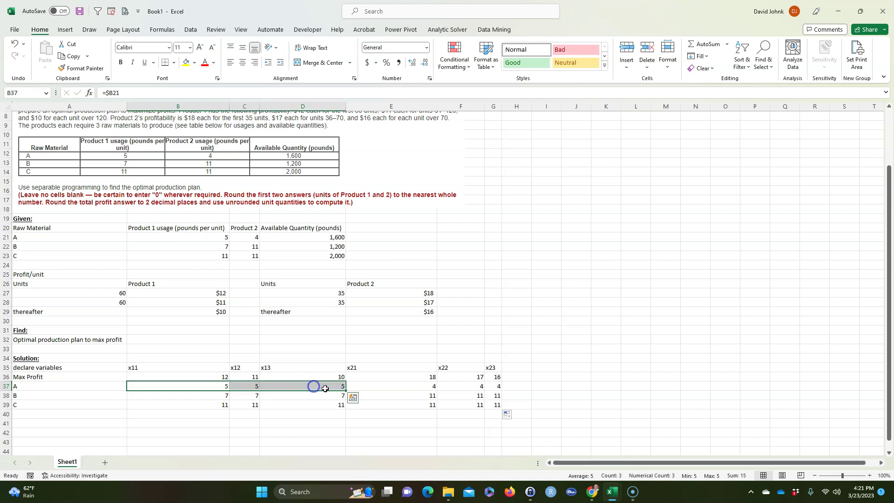
{"action": "left_click_drag", "start_coordinate": [405, 386], "coordinate": [493, 386]}
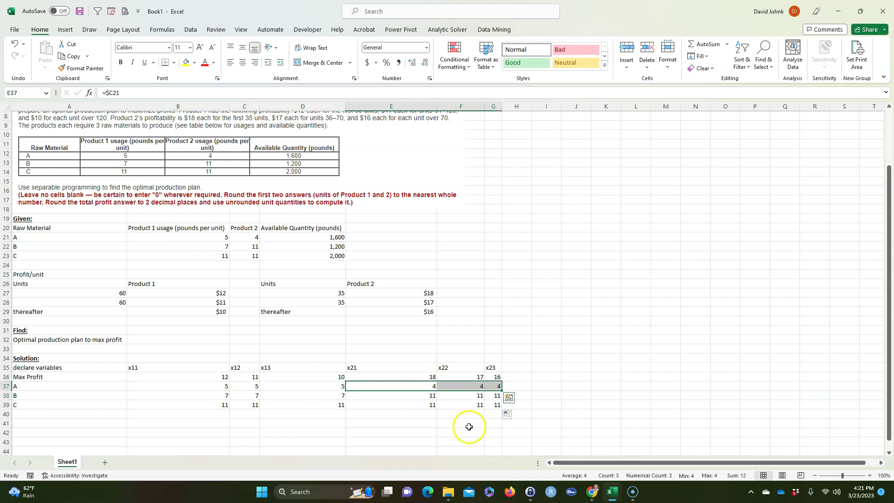
{"action": "left_click", "coordinate": [520, 384]}
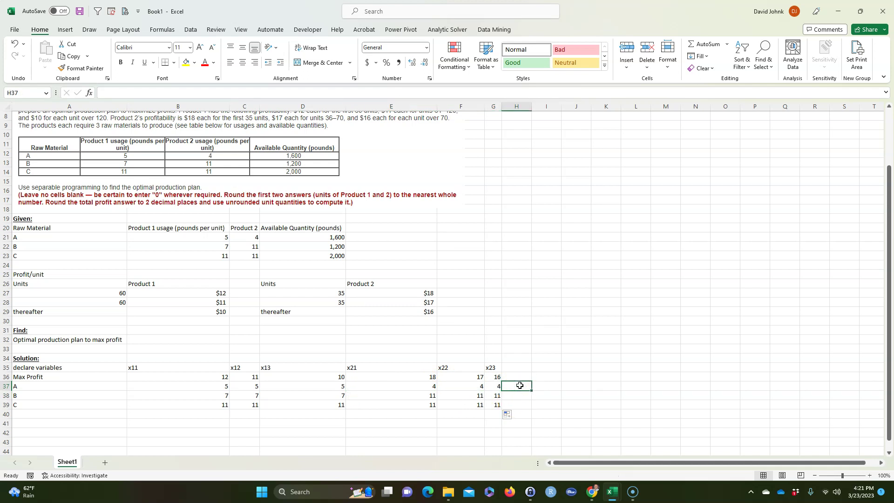
Enter <= in H37 and link I37 to material A's 1,600 limit
{"action": "type", "text": "<="}
{"action": "key", "text": "Tab"}
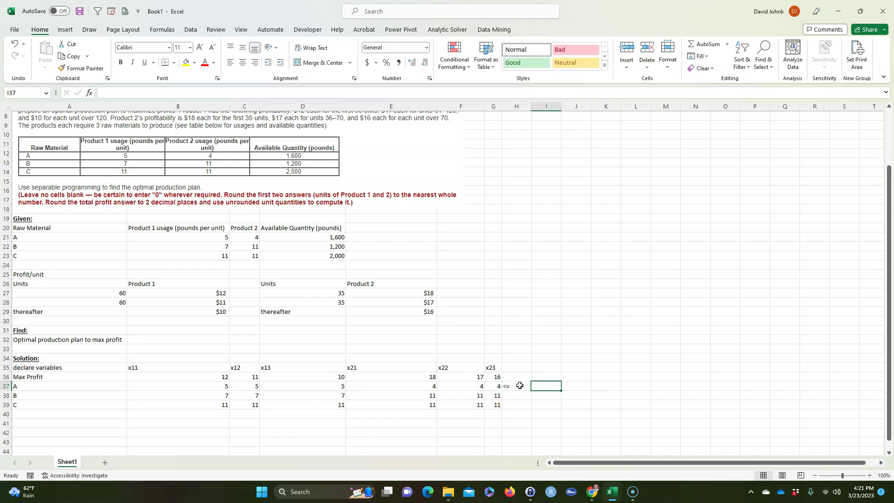
{"action": "type", "text": "="}
{"action": "left_click", "coordinate": [325, 237]}
{"action": "key", "text": "Return"}
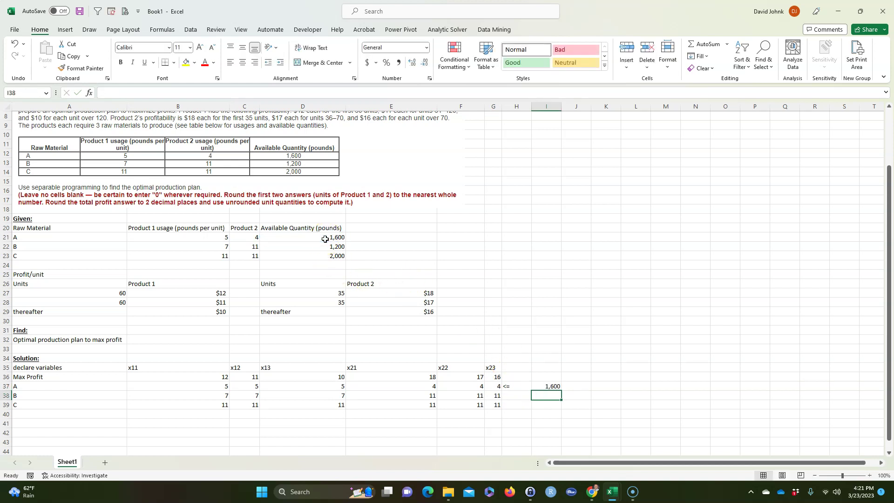
Fill the limits 1,200 and 2,000 and the <= signs down for materials B and C
{"action": "left_click", "coordinate": [552, 387]}
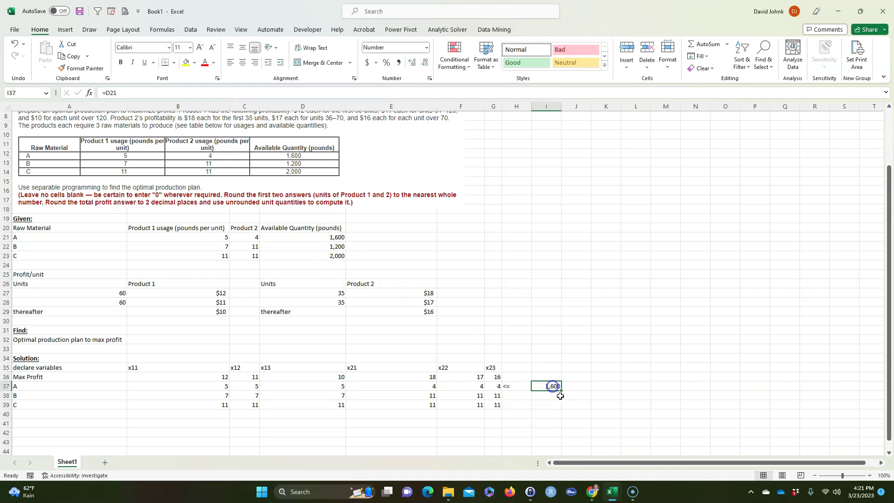
{"action": "left_click_drag", "start_coordinate": [561, 393], "coordinate": [526, 408]}
{"action": "left_click", "coordinate": [530, 390]}
{"action": "left_click", "coordinate": [226, 432]}
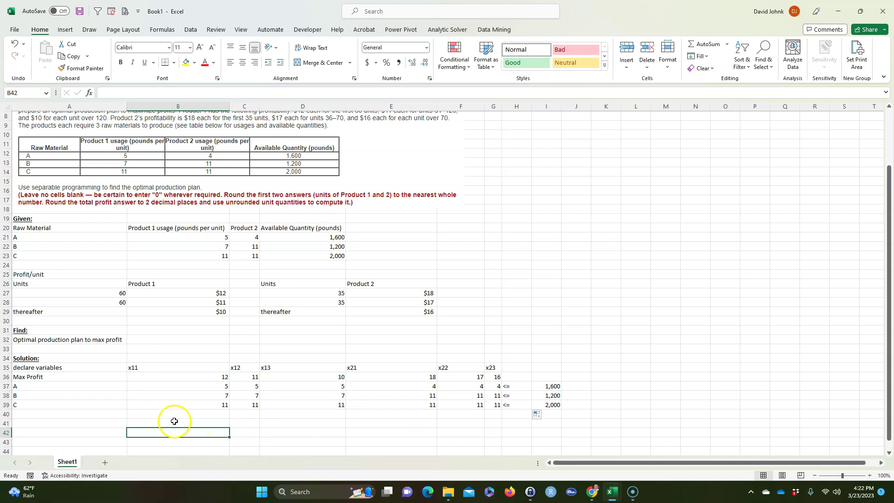
{"action": "scroll", "coordinate": [250, 399], "scroll_direction": "down", "scroll_amount": 1}
{"action": "scroll", "coordinate": [264, 421], "scroll_direction": "down", "scroll_amount": 1}
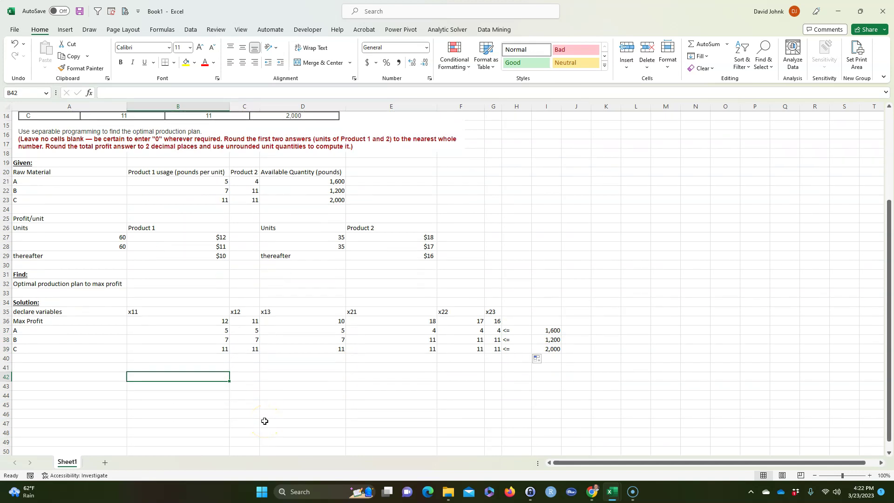
Type the label 'Guess' and move it to A42
{"action": "left_click", "coordinate": [60, 374]}
{"action": "left_click", "coordinate": [57, 367]}
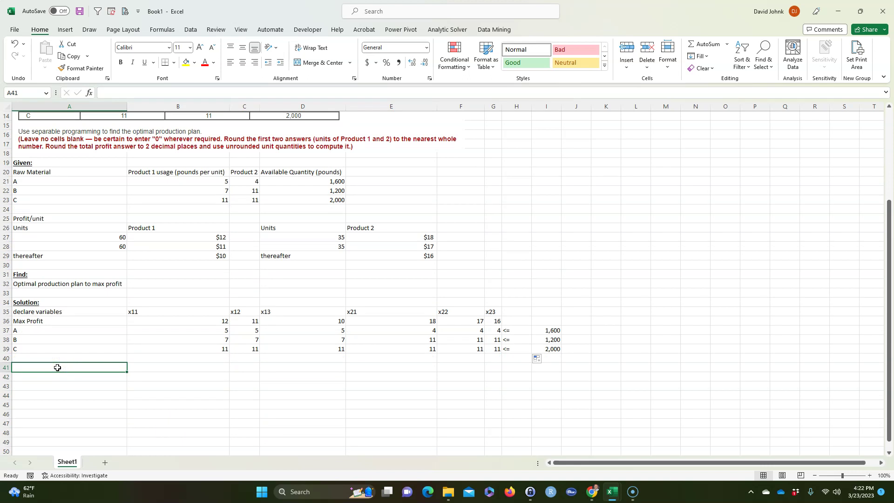
{"action": "type", "text": "Guess"}
{"action": "key", "text": "Tab"}
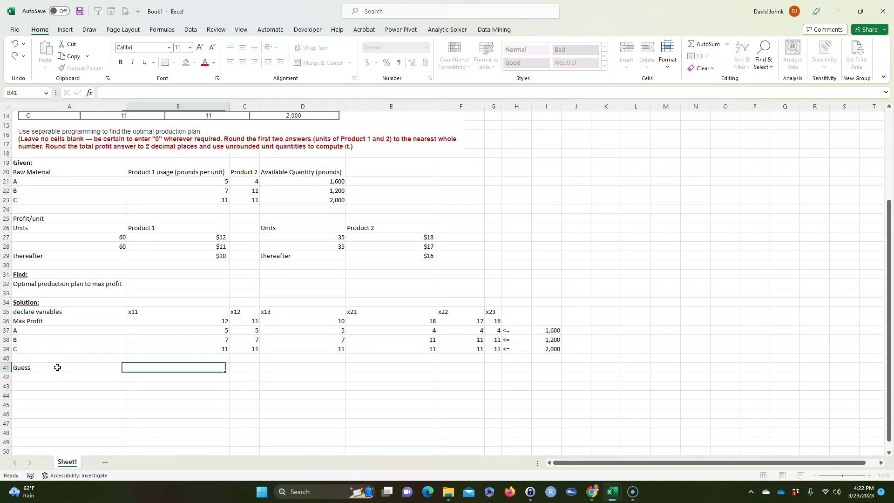
{"action": "left_click", "coordinate": [27, 374]}
{"action": "left_click_drag", "start_coordinate": [29, 372], "coordinate": [30, 379]}
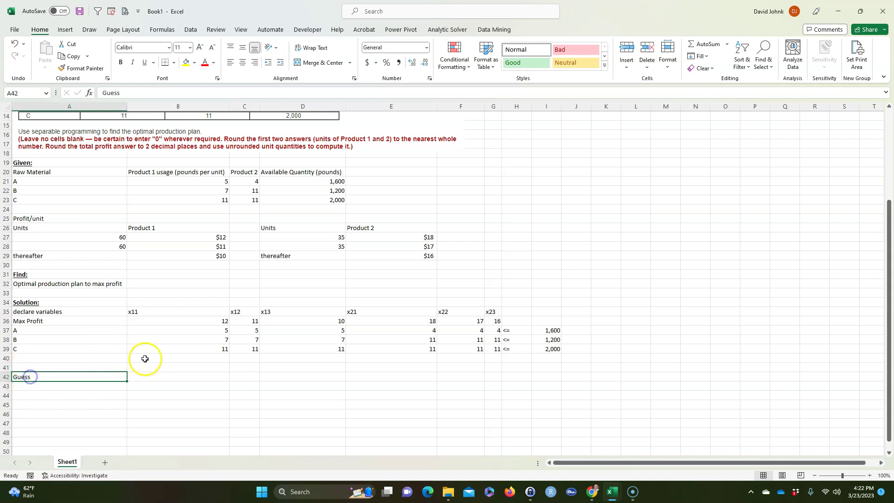
Link B41 to the x11 heading and fill the headings across to x23
{"action": "left_click", "coordinate": [152, 365]}
{"action": "type", "text": "="}
{"action": "left_click", "coordinate": [147, 312]}
{"action": "key", "text": "Return"}
{"action": "left_click", "coordinate": [174, 369]}
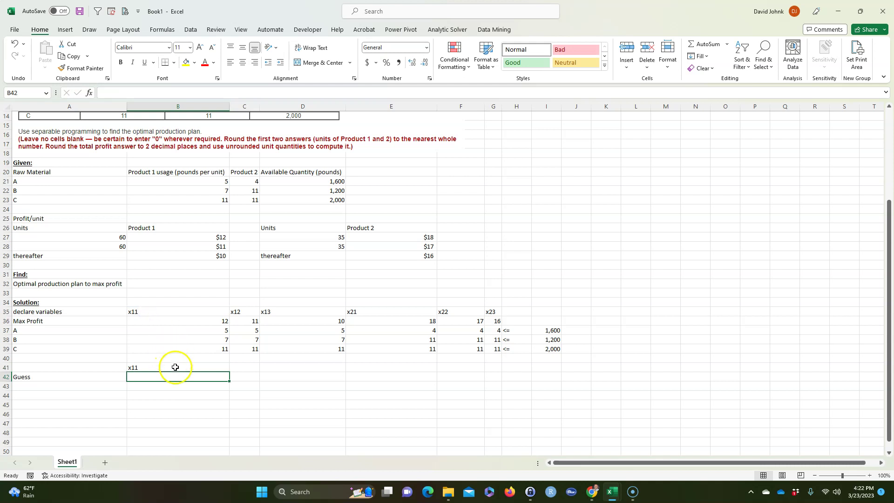
{"action": "left_click_drag", "start_coordinate": [230, 372], "coordinate": [507, 371]}
{"action": "left_click", "coordinate": [386, 406]}
Enter a starting guess of 1 under each of the six variables
{"action": "left_click", "coordinate": [175, 381]}
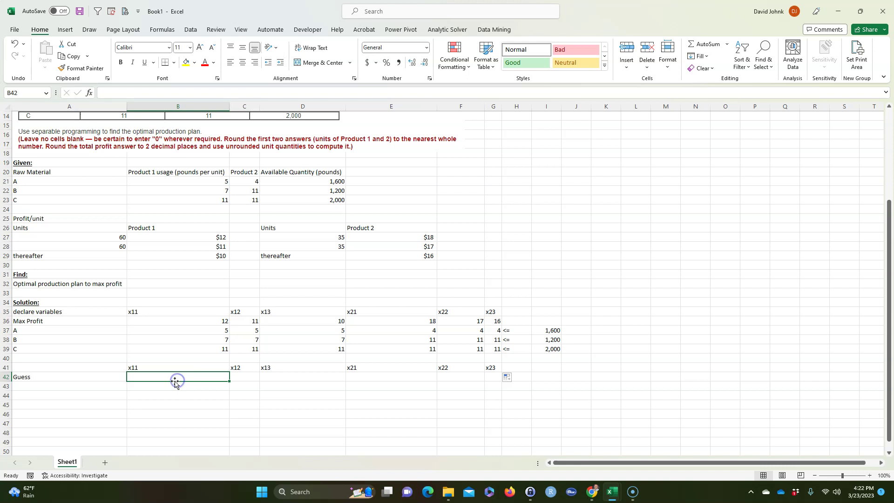
{"action": "type", "text": "1\t1\t1\t1\t1\t1"}
{"action": "key", "text": "Down"}
{"action": "scroll", "coordinate": [174, 381], "scroll_direction": "right", "scroll_amount": 1}
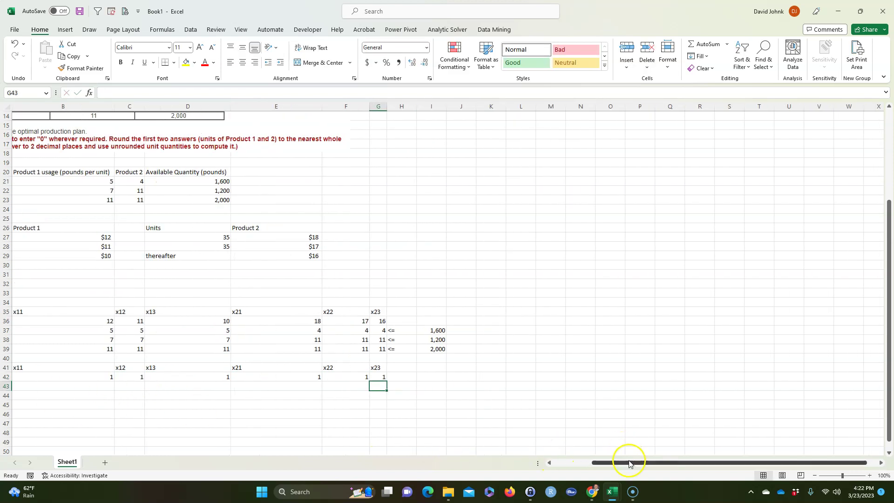
{"action": "left_click_drag", "start_coordinate": [628, 464], "coordinate": [568, 462]}
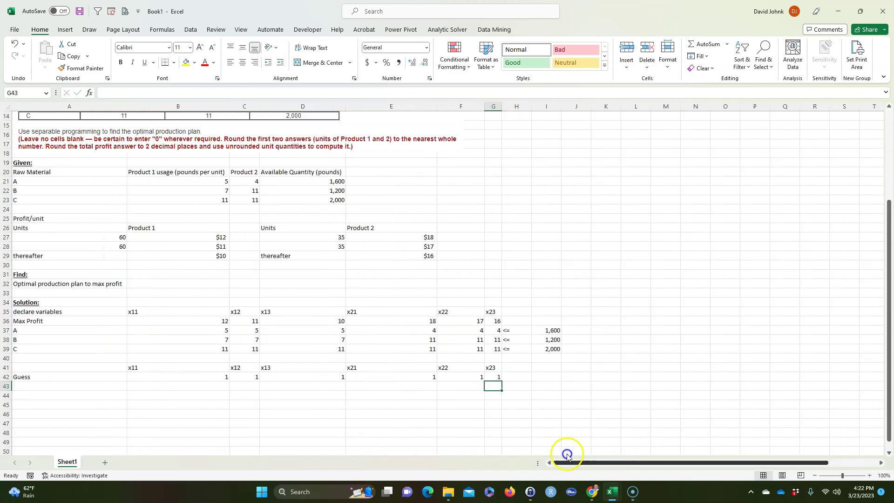
{"action": "left_click", "coordinate": [42, 395]}
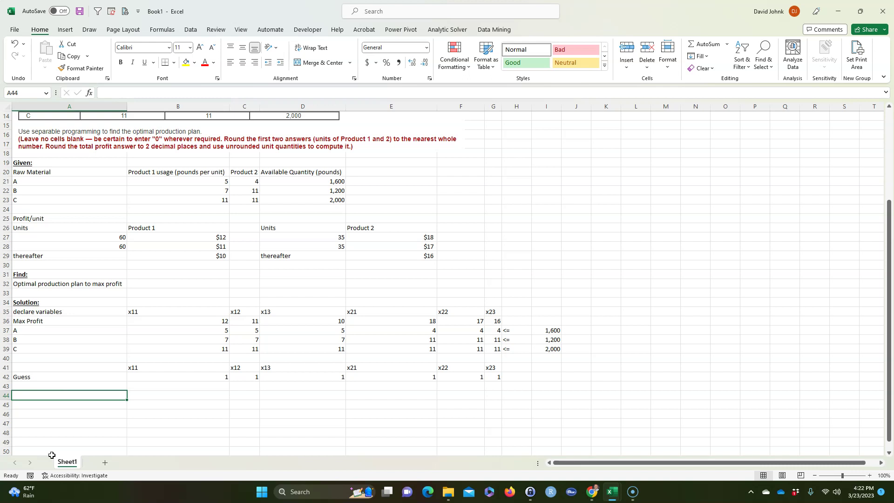
Link A44 to the Max Profit label and fill labels A, B, C below
{"action": "type", "text": "="}
{"action": "left_click", "coordinate": [39, 322]}
{"action": "key", "text": "Return"}
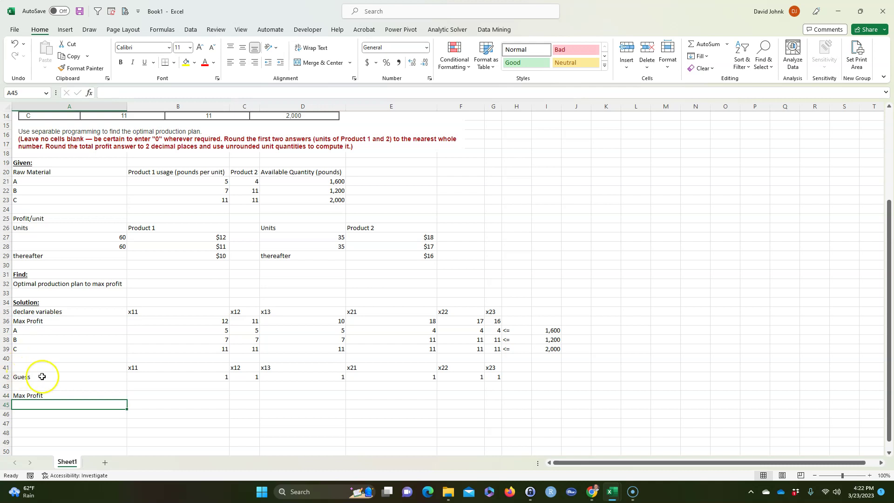
{"action": "left_click", "coordinate": [54, 395]}
{"action": "left_click_drag", "start_coordinate": [126, 400], "coordinate": [123, 422]}
Enter =MMULT(B36:G39,TRANSPOSE(B42:G42)) in B44
{"action": "left_click", "coordinate": [167, 396]}
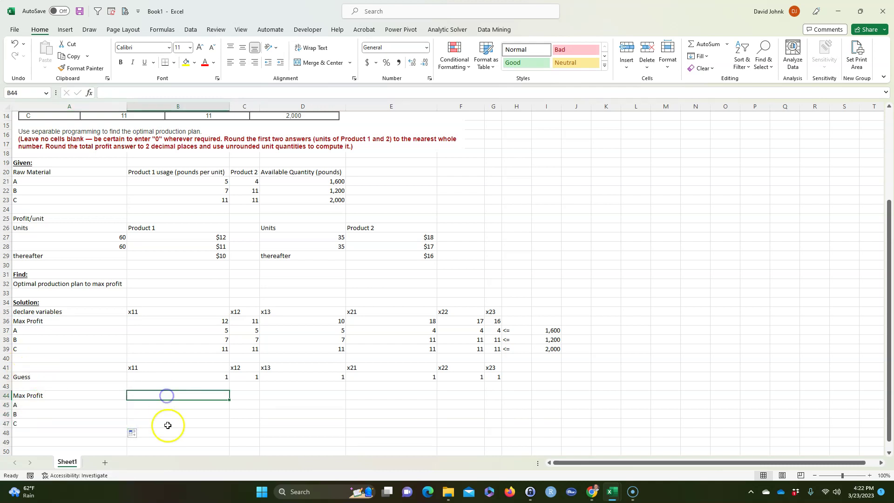
{"action": "type", "text": "=m"}
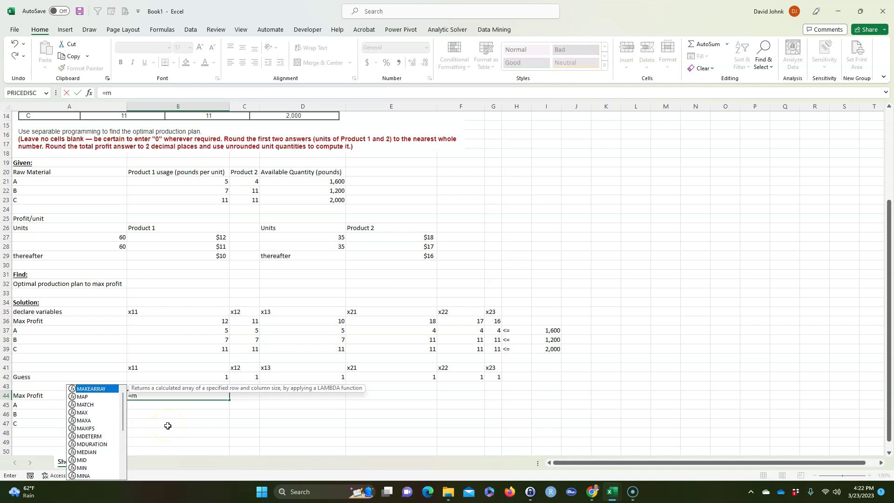
{"action": "type", "text": "mult("}
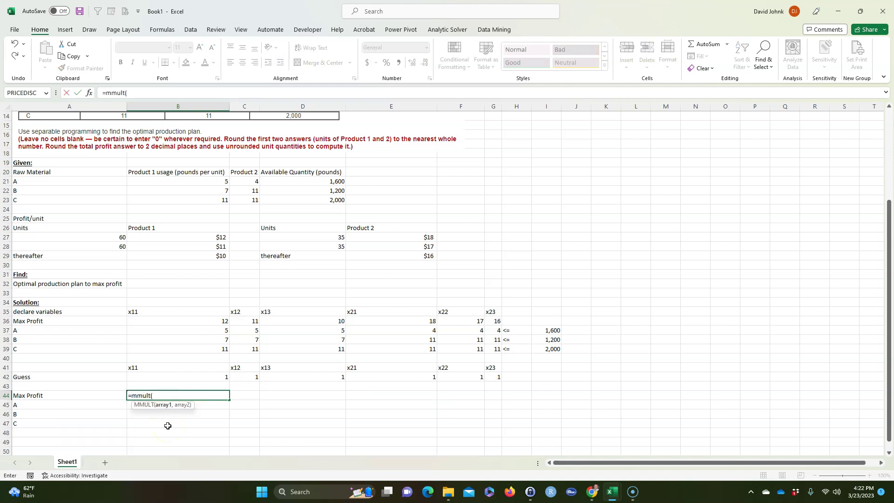
{"action": "left_click_drag", "start_coordinate": [202, 318], "coordinate": [496, 349]}
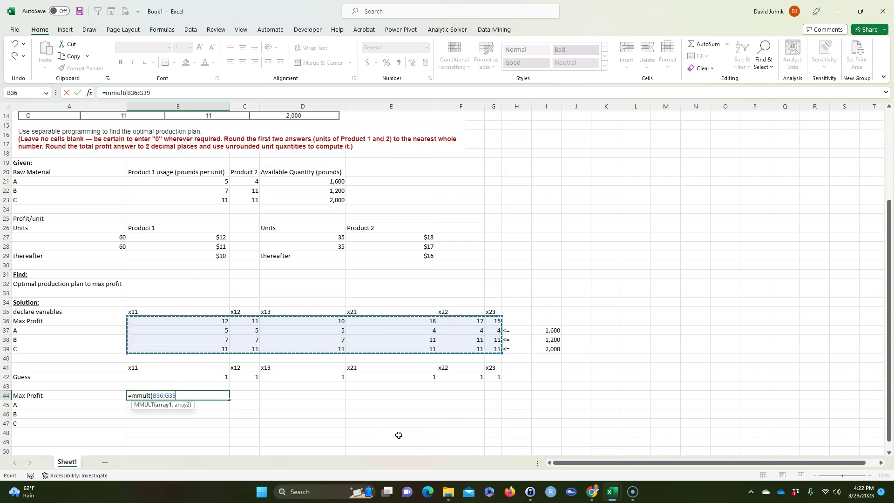
{"action": "type", "text": ",tr"}
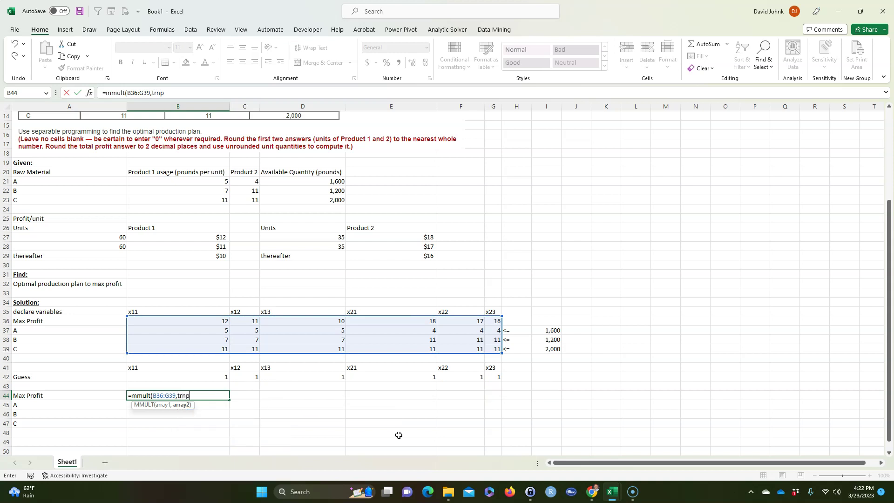
{"action": "type", "text": "anps"}
{"action": "left_click_drag", "start_coordinate": [206, 377], "coordinate": [488, 378]}
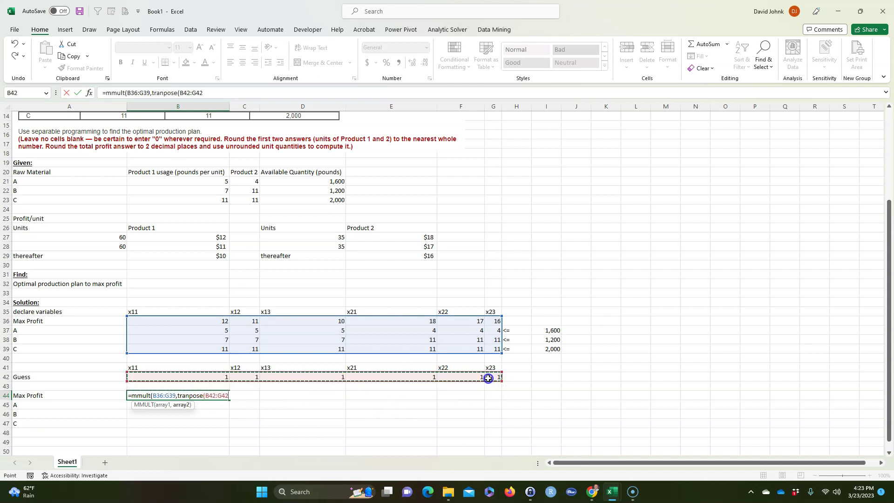
{"action": "type", "text": "))"}
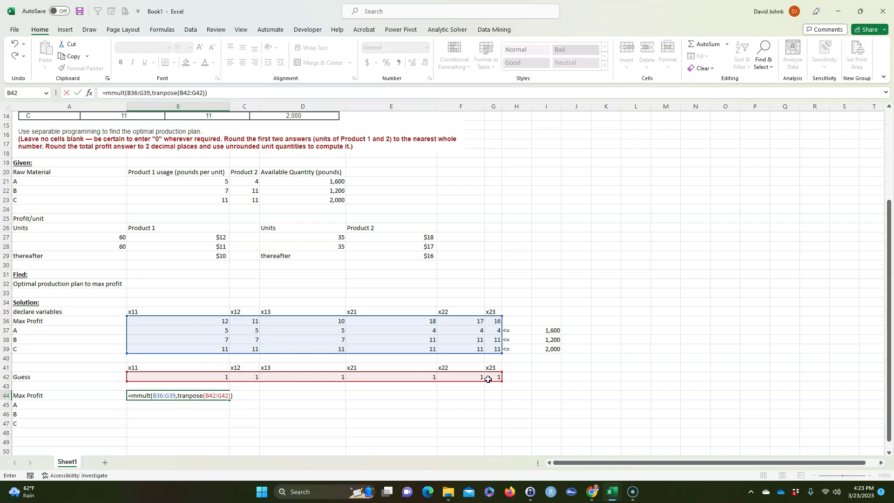
{"action": "key", "text": "Return"}
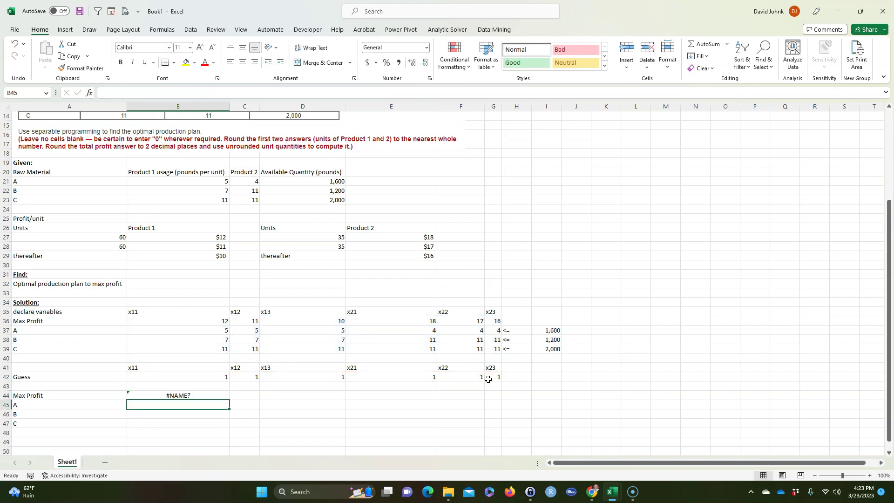
Fix the TRANSPOSE spelling so the block shows 84, 27, 54, 66
{"action": "left_click", "coordinate": [199, 394]}
{"action": "double_click", "coordinate": [200, 395]}
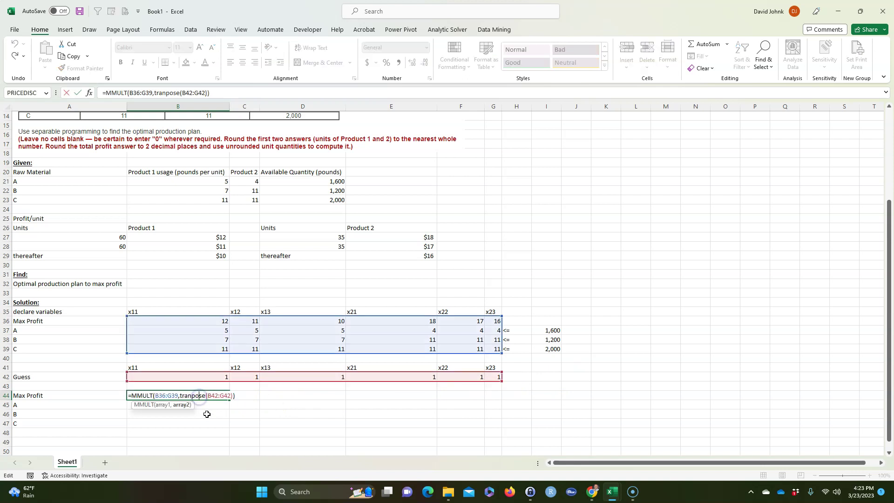
{"action": "type", "text": "s"}
{"action": "key", "text": "Return"}
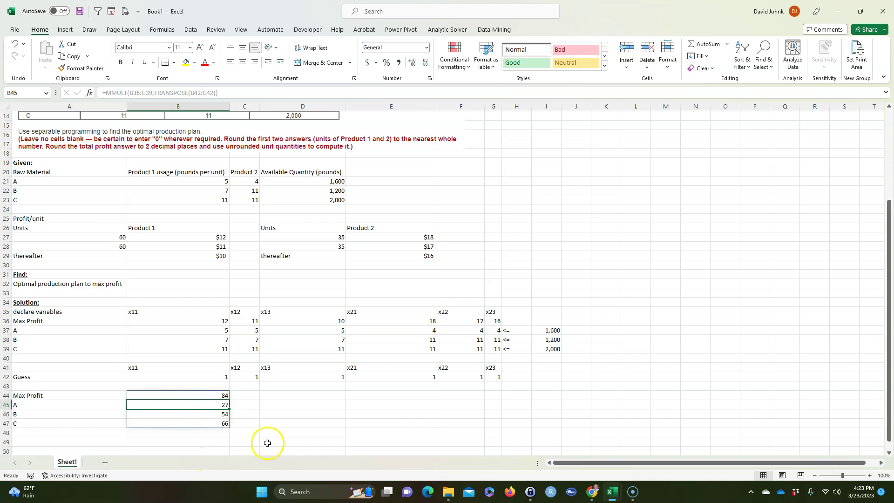
{"action": "left_click", "coordinate": [277, 425]}
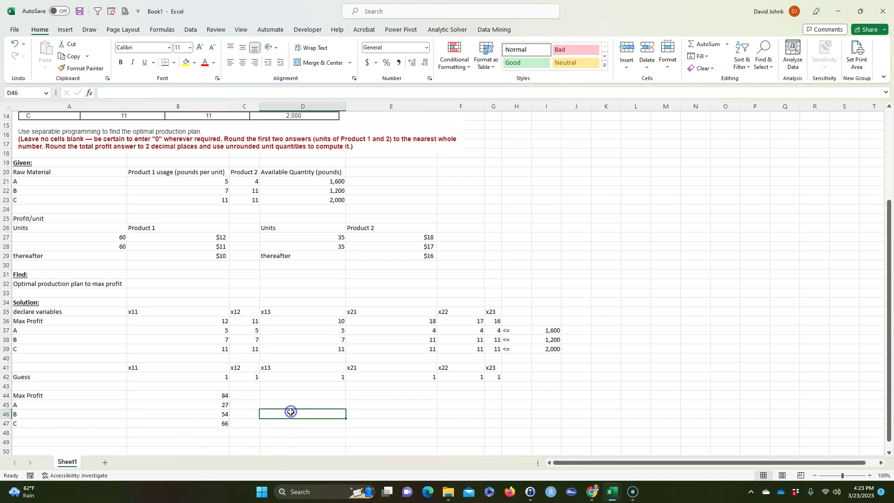
{"action": "left_click", "coordinate": [213, 395]}
{"action": "double_click", "coordinate": [214, 394]}
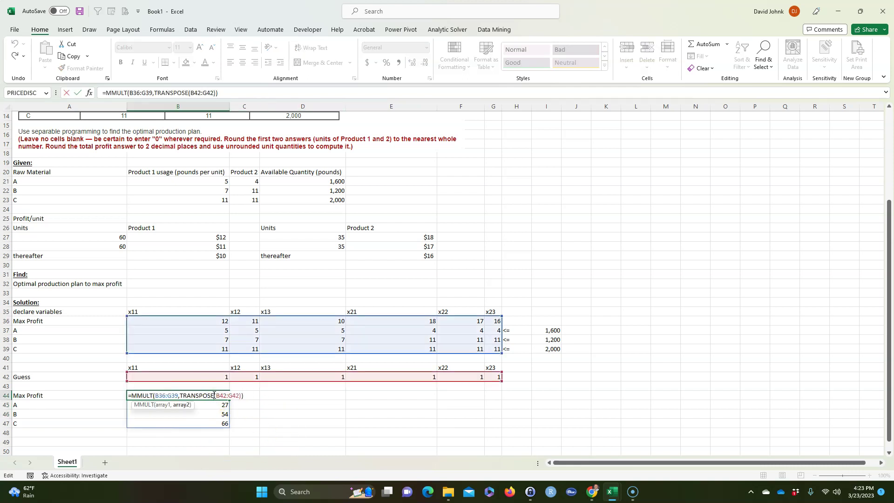
{"action": "left_click", "coordinate": [301, 396]}
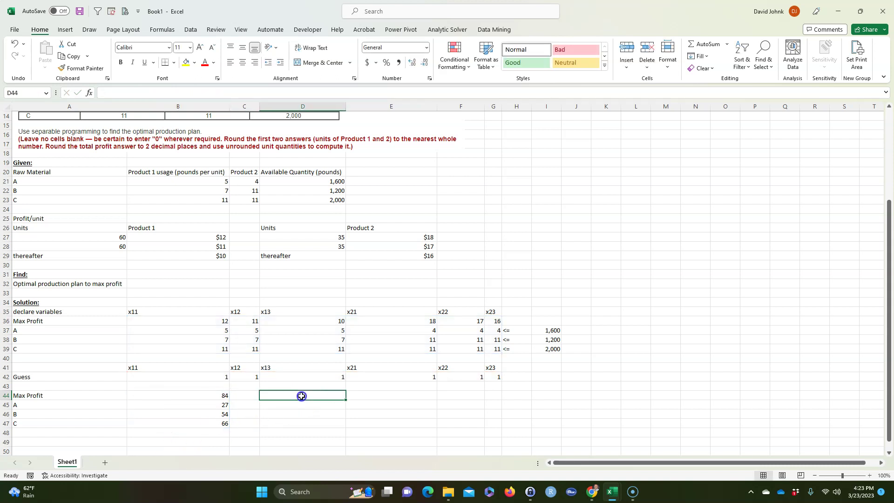
{"action": "left_click_drag", "start_coordinate": [302, 396], "coordinate": [303, 421]}
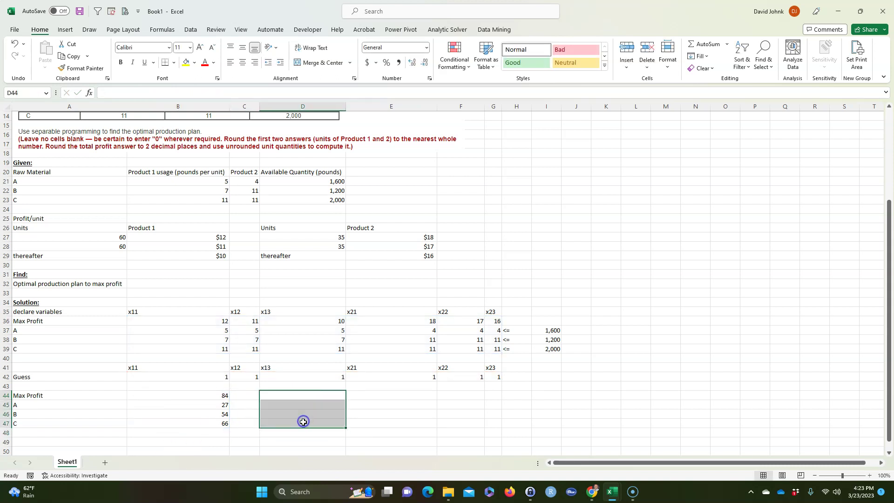
{"action": "type", "text": "=mmult"}
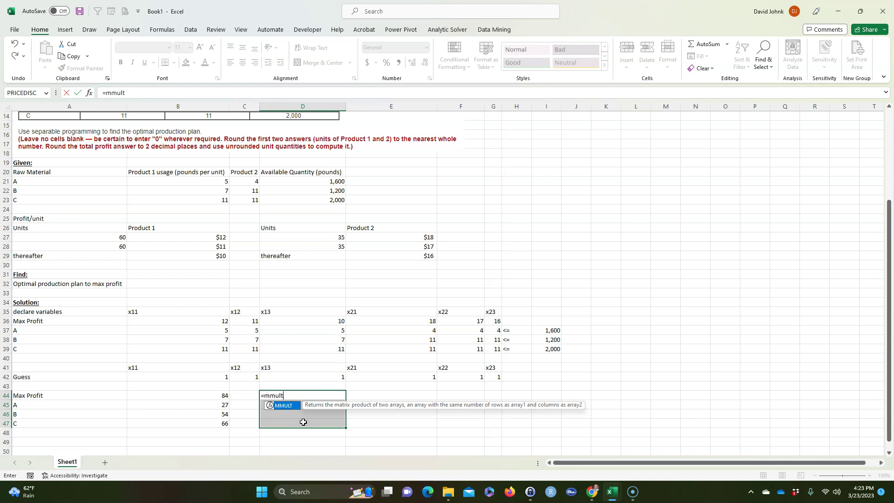
{"action": "type", "text": "("}
{"action": "left_click_drag", "start_coordinate": [224, 323], "coordinate": [493, 355]}
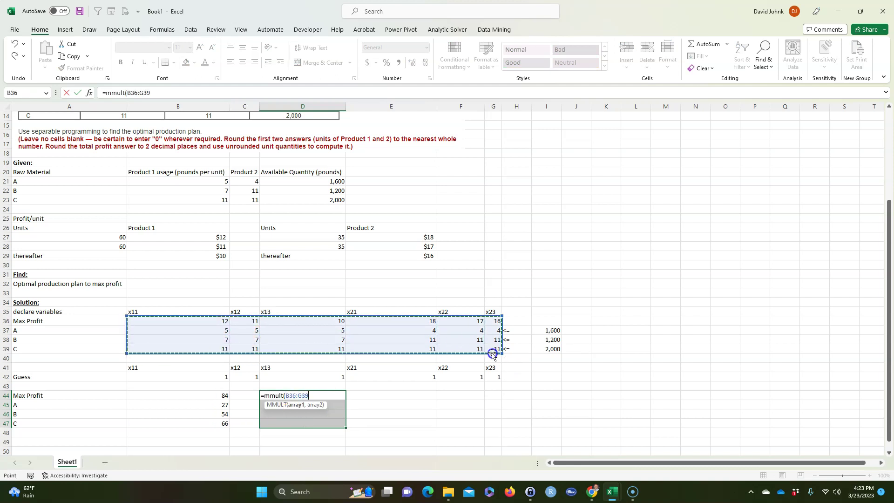
{"action": "type", "text": ",t"}
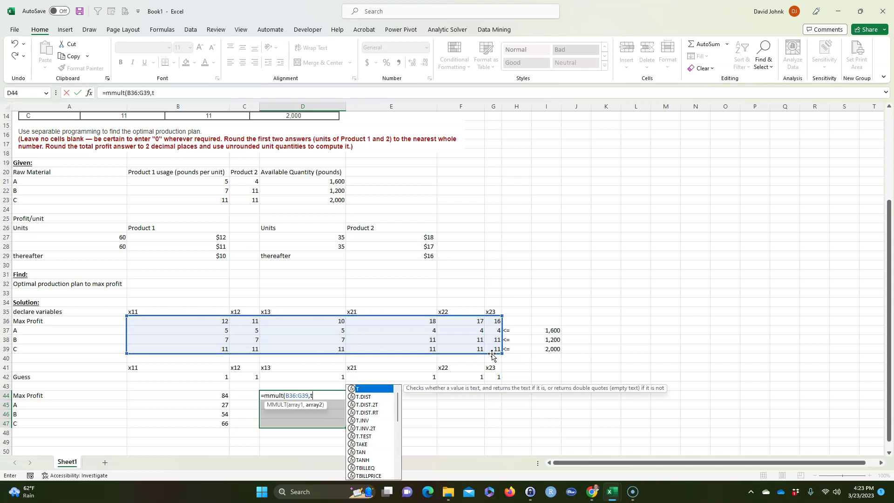
{"action": "type", "text": "a"}
{"action": "key", "text": "BackSpace"}
{"action": "type", "text": "ranspose"}
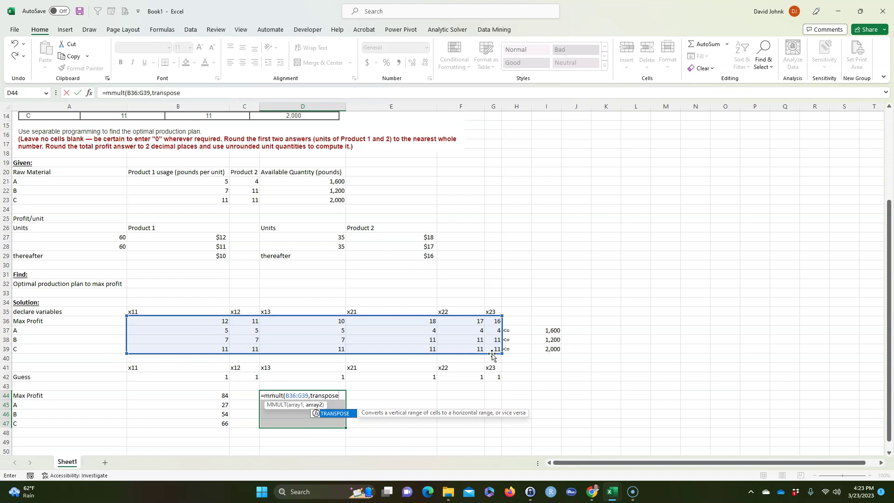
{"action": "type", "text": "("}
{"action": "left_click", "coordinate": [229, 377]}
{"action": "left_click_drag", "start_coordinate": [229, 378], "coordinate": [491, 381]}
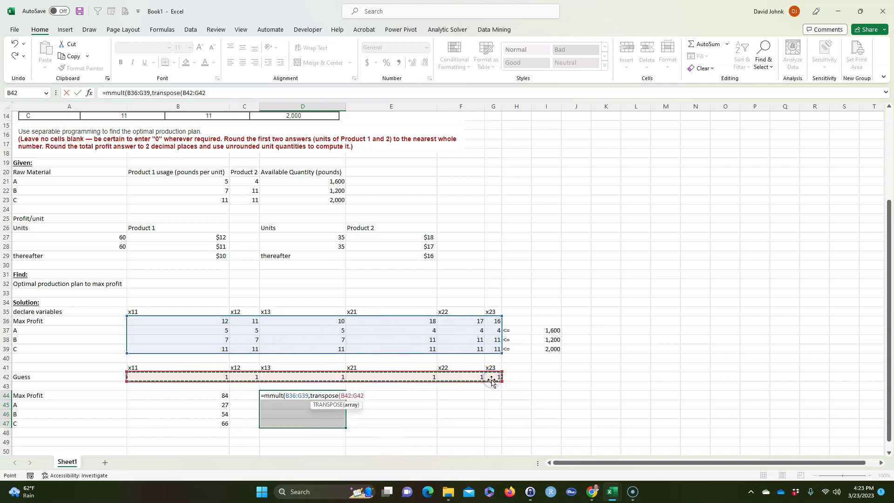
{"action": "type", "text": "))"}
{"action": "key", "text": "ctrl+shift+Return"}
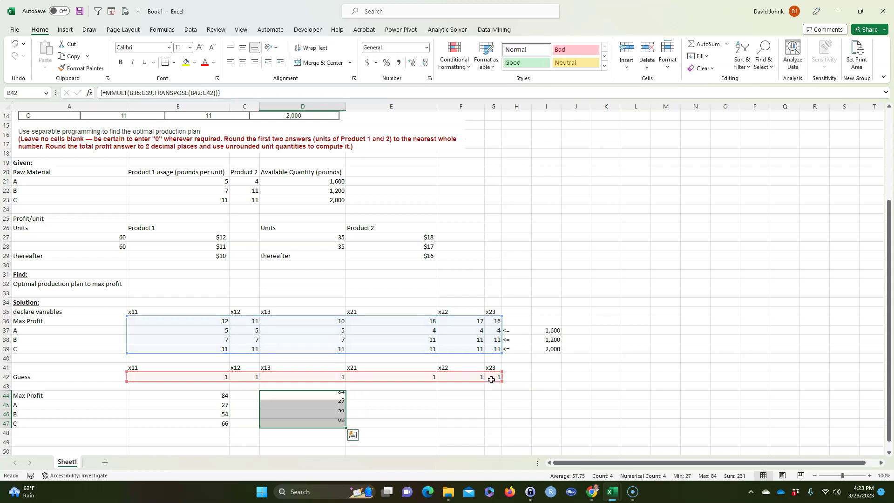
{"action": "left_click", "coordinate": [313, 397]}
{"action": "left_click_drag", "start_coordinate": [313, 397], "coordinate": [314, 415]}
{"action": "left_click", "coordinate": [313, 398]}
{"action": "left_click", "coordinate": [313, 404]}
{"action": "left_click", "coordinate": [312, 413]}
{"action": "left_click", "coordinate": [312, 422]}
{"action": "left_click", "coordinate": [309, 413]}
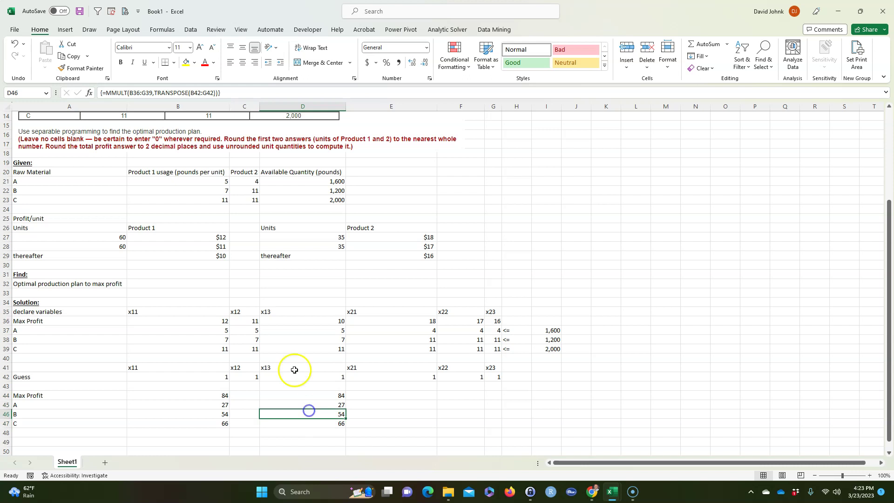
{"action": "double_click", "coordinate": [313, 403]}
{"action": "key", "text": "Escape"}
{"action": "double_click", "coordinate": [319, 423]}
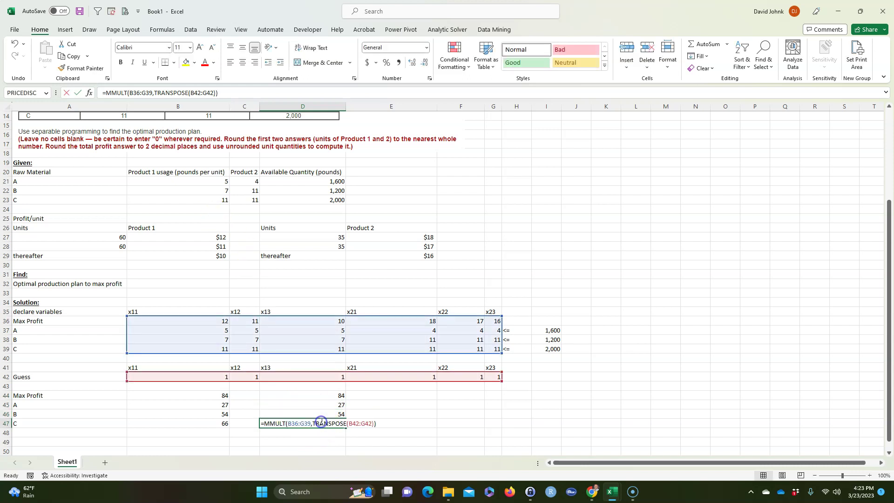
{"action": "left_click", "coordinate": [320, 388]}
{"action": "double_click", "coordinate": [313, 396]}
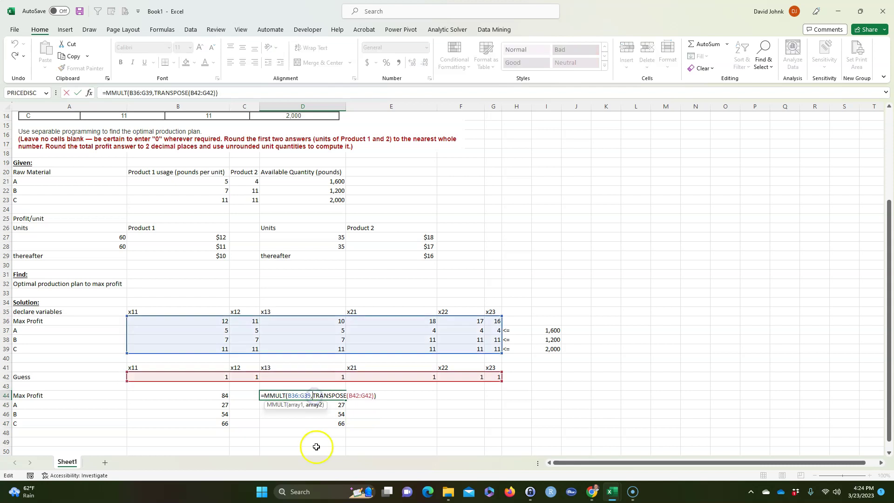
{"action": "key", "text": "Escape"}
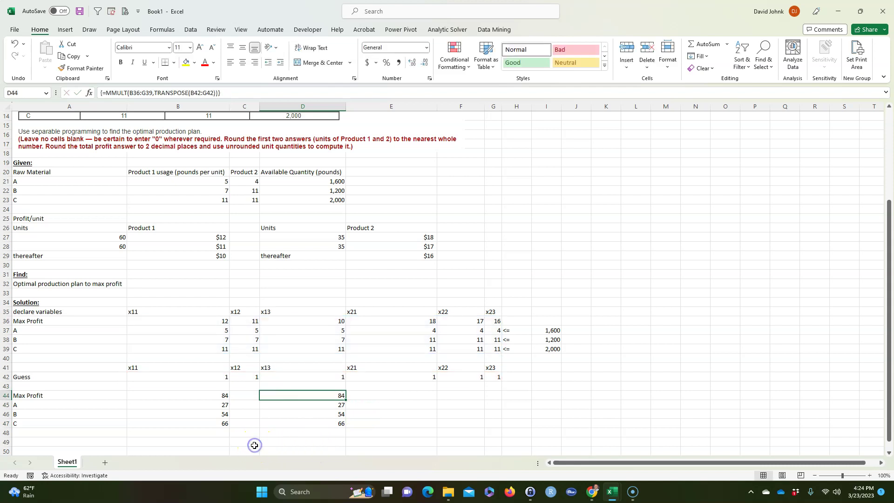
{"action": "double_click", "coordinate": [213, 394]}
{"action": "key", "text": "Escape"}
{"action": "left_click_drag", "start_coordinate": [326, 396], "coordinate": [327, 426]}
{"action": "key", "text": "Delete"}
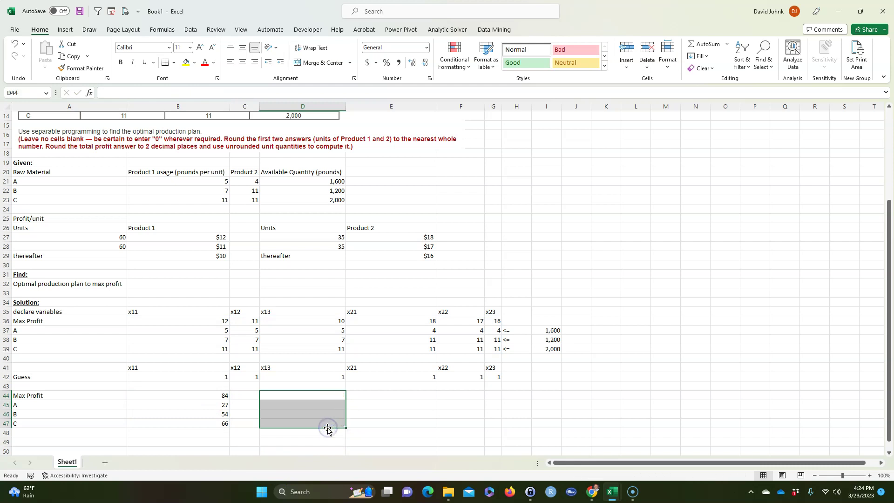
Review the row 42 guess values and the B44:B47 results
{"action": "left_click", "coordinate": [382, 412]}
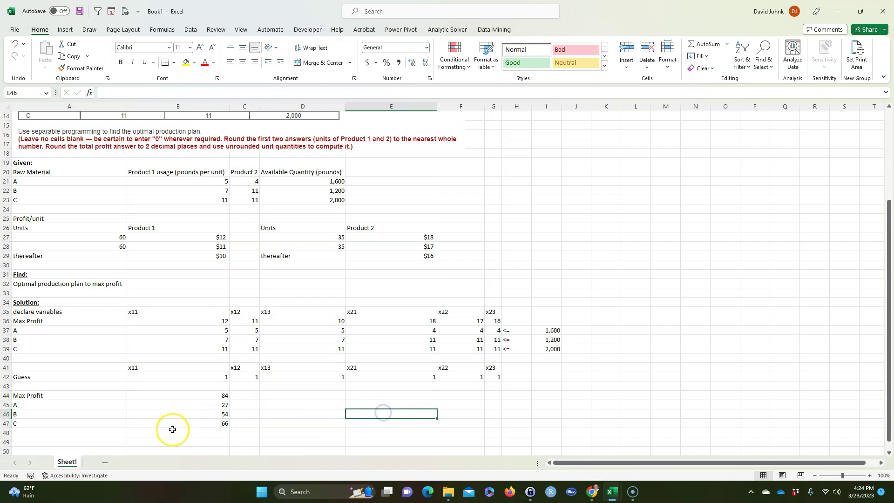
{"action": "left_click", "coordinate": [209, 394]}
{"action": "left_click", "coordinate": [207, 377]}
{"action": "left_click", "coordinate": [253, 377]}
{"action": "left_click", "coordinate": [291, 377]}
{"action": "left_click", "coordinate": [369, 378]}
{"action": "left_click", "coordinate": [460, 377]}
{"action": "left_click", "coordinate": [493, 376]}
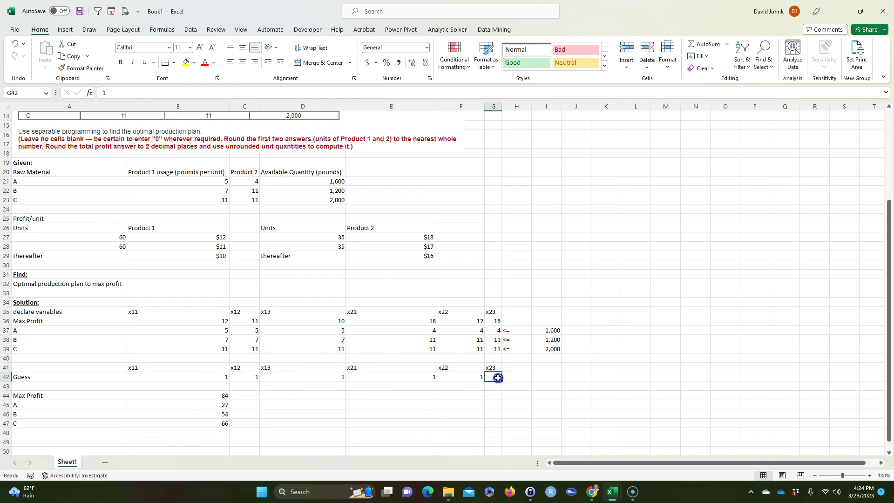
{"action": "left_click_drag", "start_coordinate": [213, 396], "coordinate": [216, 423]}
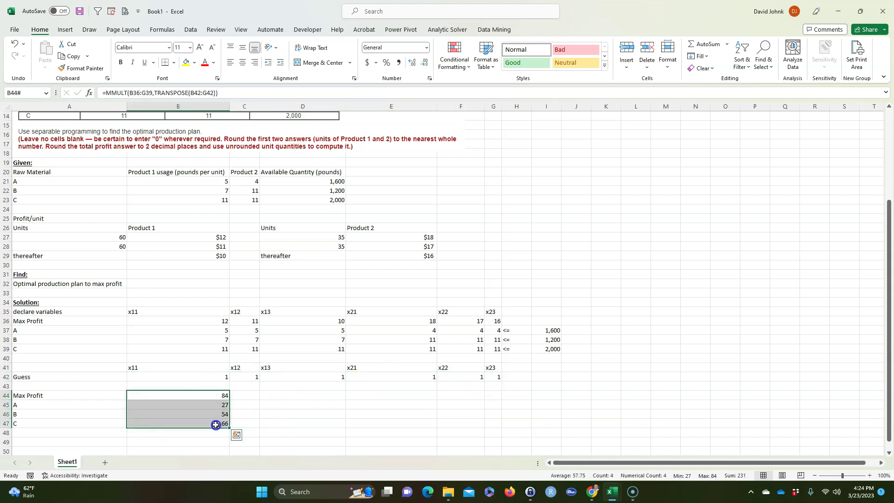
{"action": "left_click", "coordinate": [181, 446]}
{"action": "left_click", "coordinate": [200, 413]}
{"action": "left_click", "coordinate": [203, 430]}
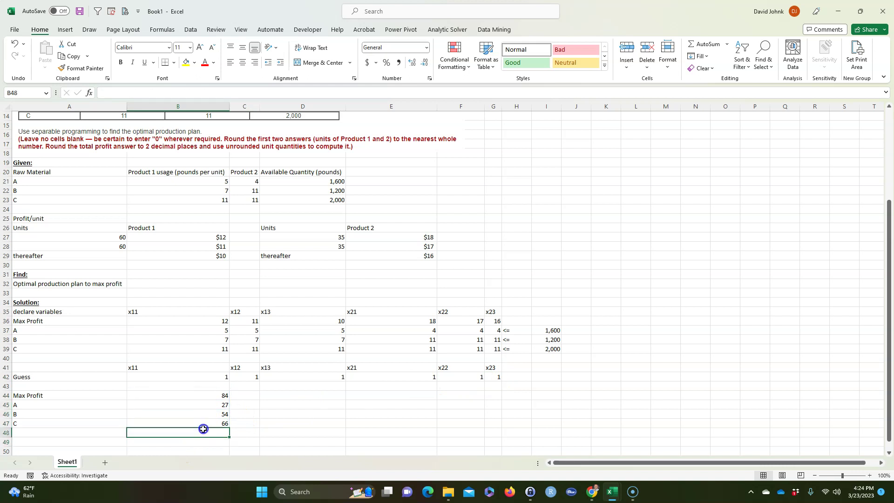
Open Solver with B44 as the objective and move its dialog aside
{"action": "left_click", "coordinate": [208, 394]}
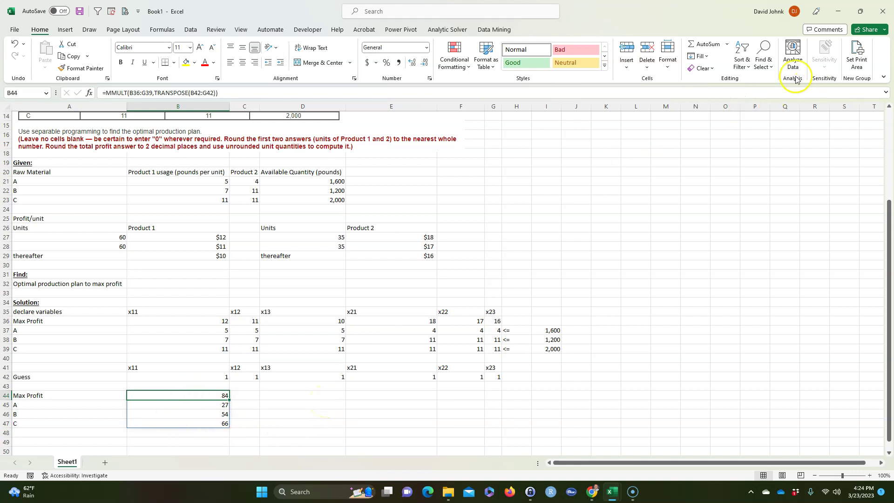
{"action": "left_click", "coordinate": [190, 31]}
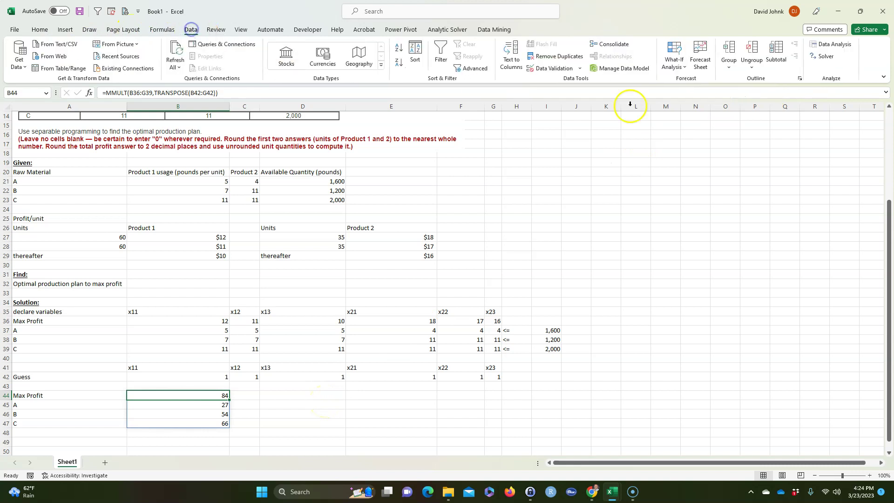
{"action": "left_click", "coordinate": [825, 56]}
{"action": "left_click_drag", "start_coordinate": [433, 168], "coordinate": [769, 138]}
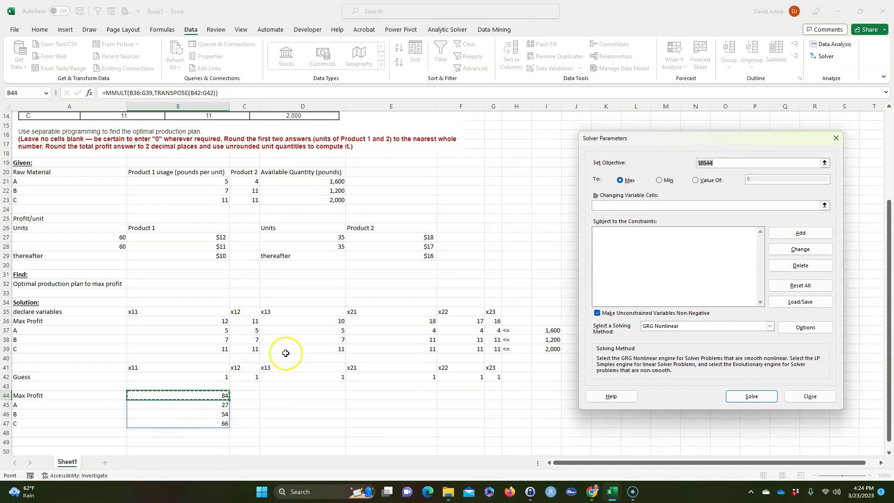
Set Solver's changing variable cells to the Guess row B42:G42 and start a new constraint
{"action": "left_click", "coordinate": [616, 204]}
{"action": "left_click_drag", "start_coordinate": [186, 367], "coordinate": [495, 377]}
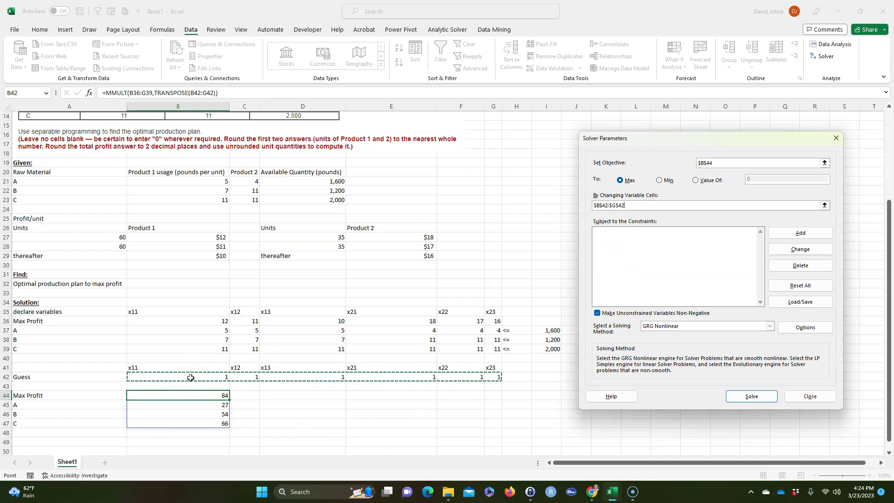
{"action": "scroll", "coordinate": [176, 336], "scroll_direction": "up", "scroll_amount": 4}
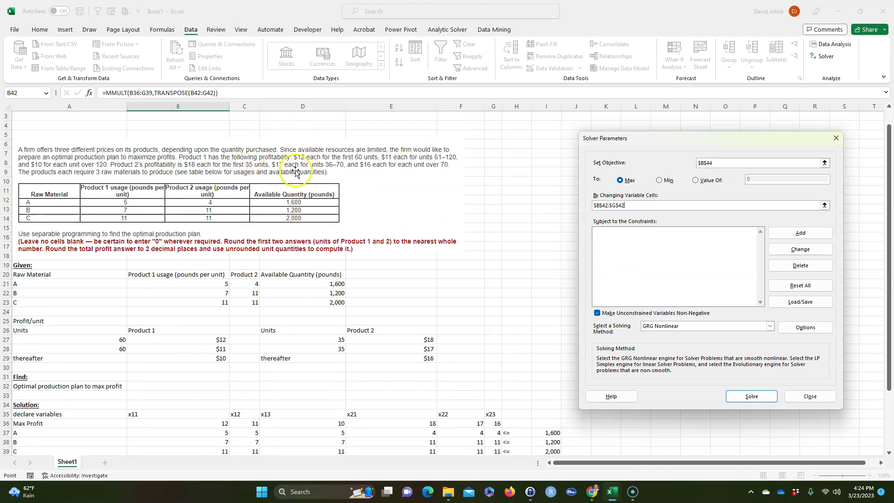
{"action": "scroll", "coordinate": [230, 334], "scroll_direction": "down", "scroll_amount": 3}
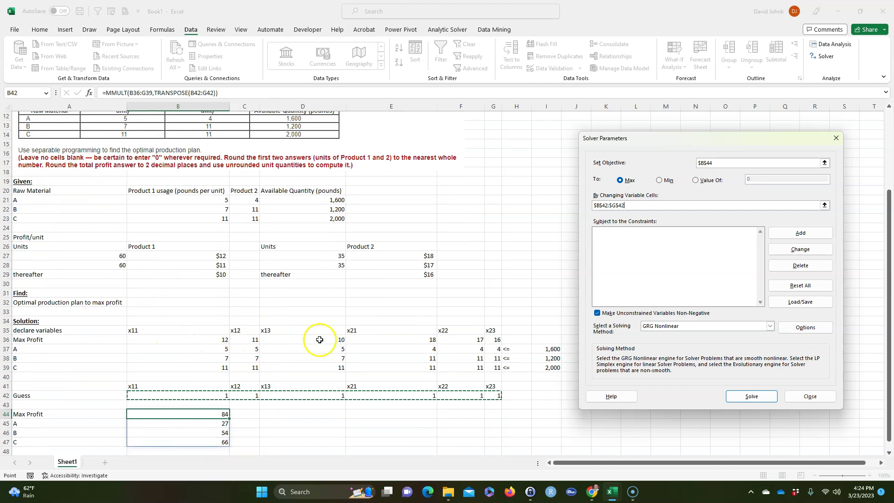
{"action": "left_click", "coordinate": [798, 233]}
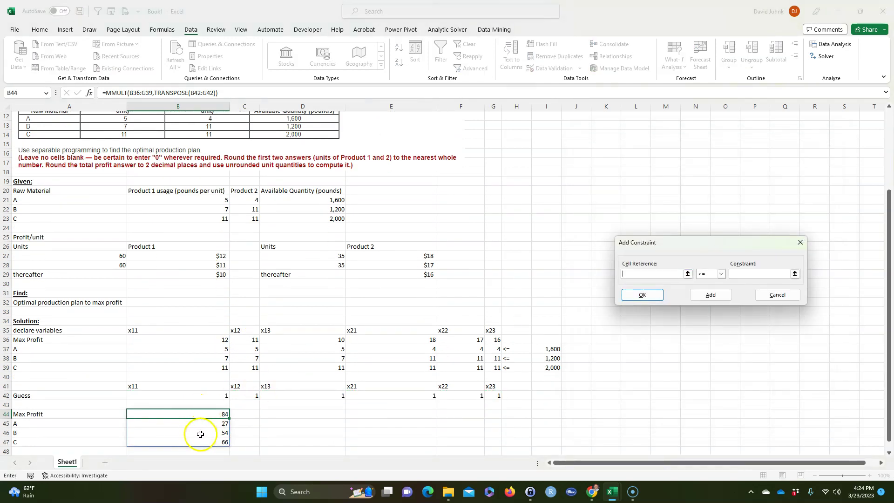
Add the Solver constraint $B$42 <= $A$27, the 60-unit breakpoint
{"action": "scroll", "coordinate": [303, 391], "scroll_direction": "down", "scroll_amount": 1}
{"action": "left_click", "coordinate": [210, 386]}
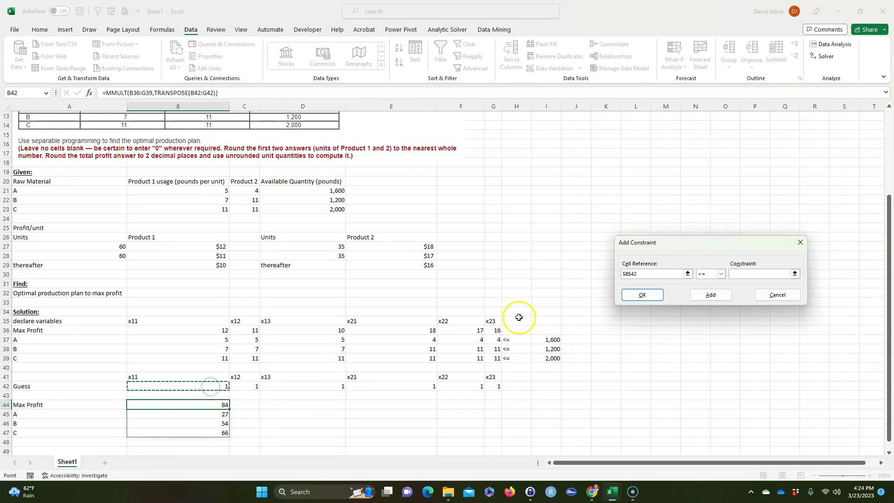
{"action": "left_click", "coordinate": [739, 274]}
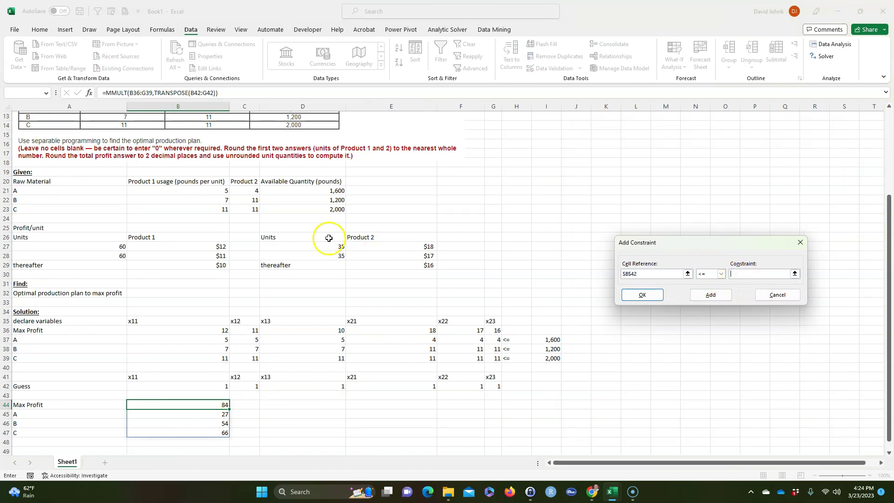
{"action": "left_click", "coordinate": [108, 245]}
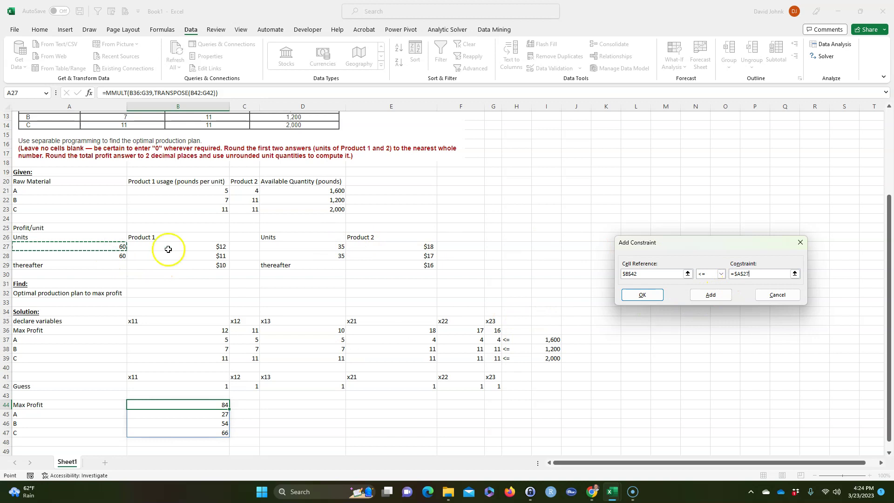
{"action": "left_click", "coordinate": [709, 296]}
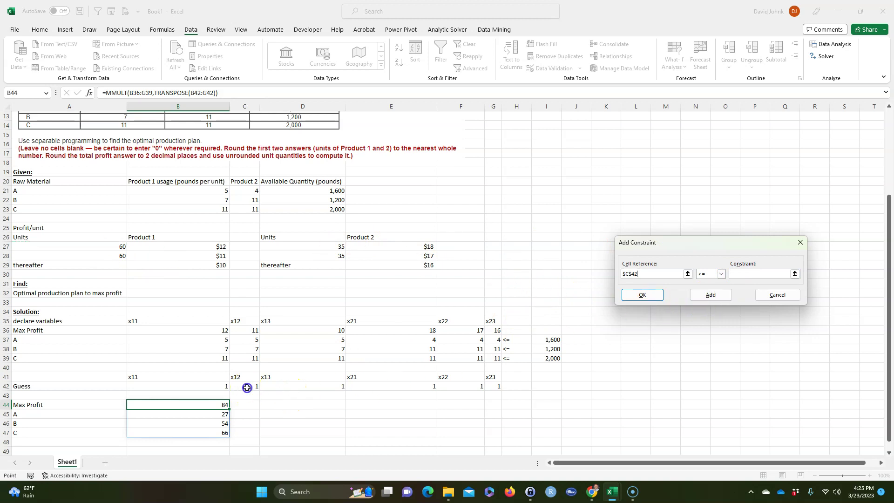
Fill in the next constraint as $C$42 <= $A$28
{"action": "left_click", "coordinate": [755, 273]}
{"action": "left_click", "coordinate": [113, 257]}
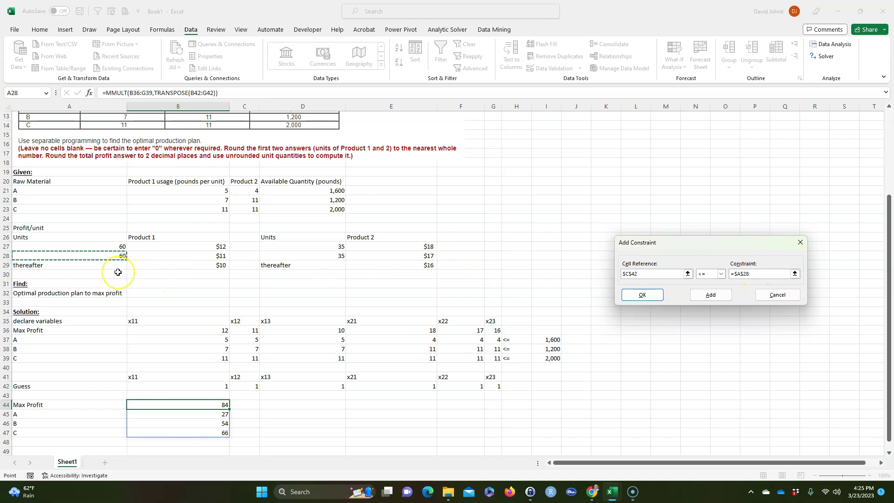
{"action": "left_click", "coordinate": [103, 256]}
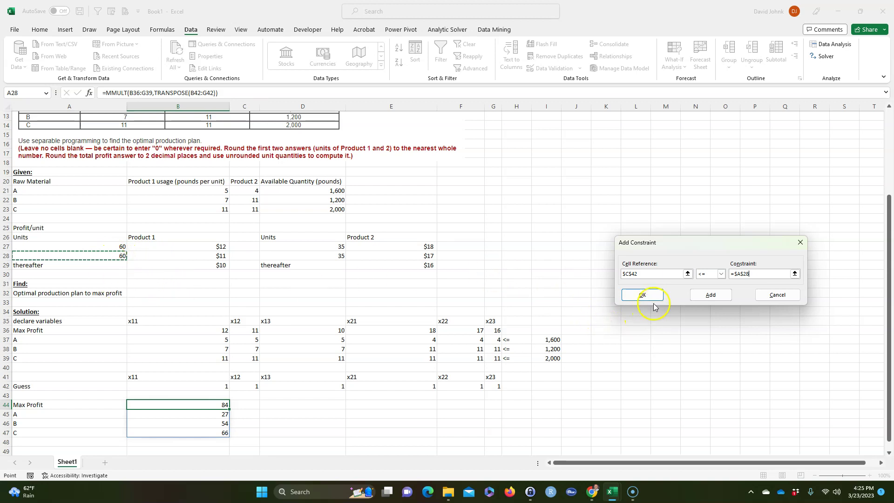
Save the C42 <= A28 constraint and add E42 <= D27
{"action": "left_click", "coordinate": [709, 294]}
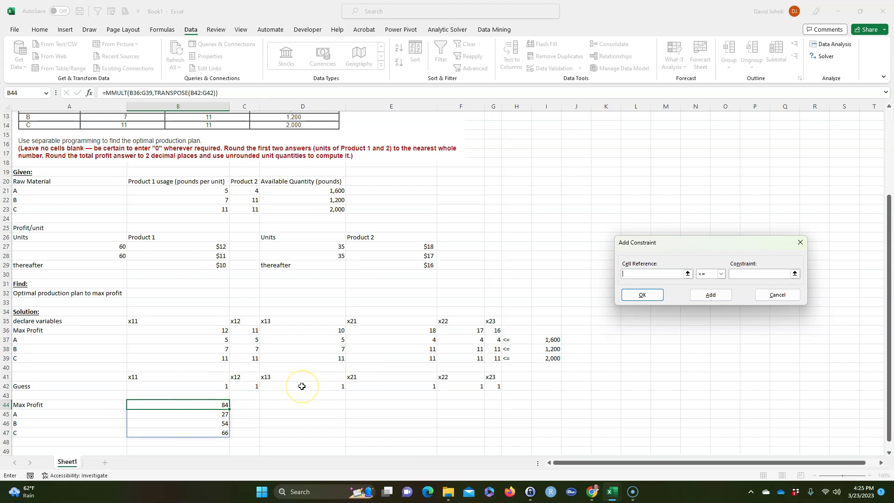
{"action": "left_click", "coordinate": [374, 387]}
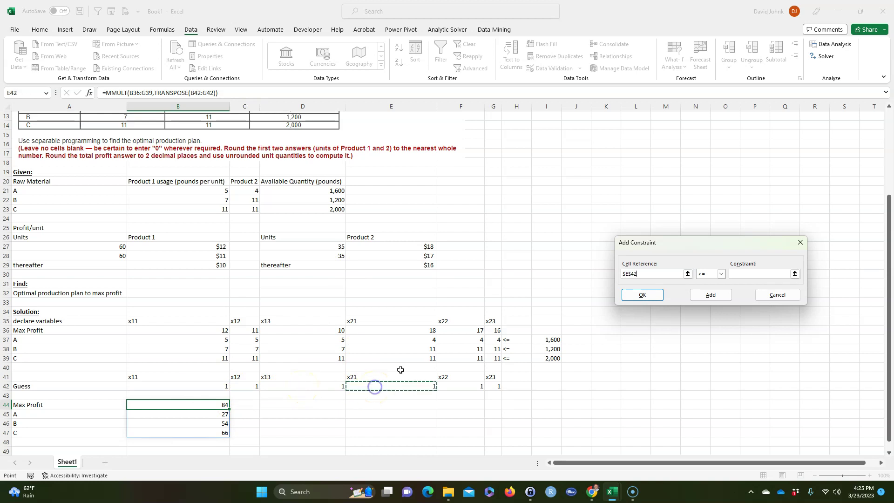
{"action": "left_click", "coordinate": [751, 273]}
{"action": "left_click", "coordinate": [323, 246]}
{"action": "left_click", "coordinate": [711, 295]}
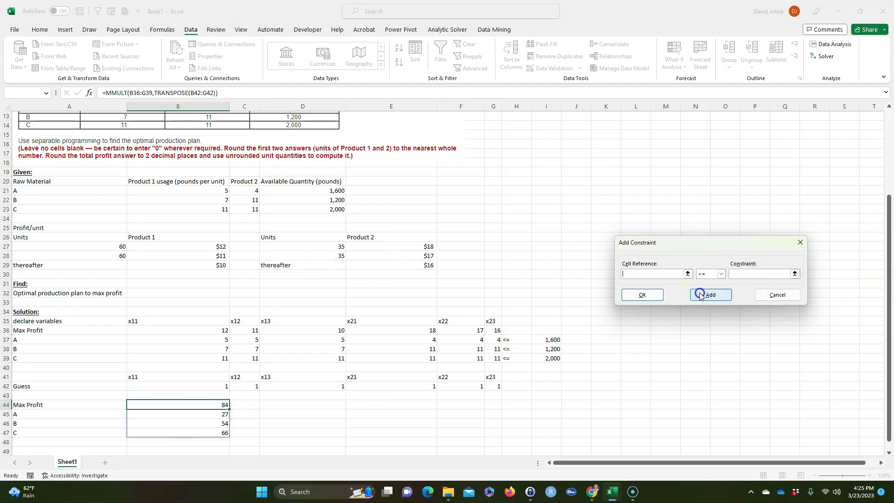
Add the constraint F42 <= D28
{"action": "left_click", "coordinate": [460, 388]}
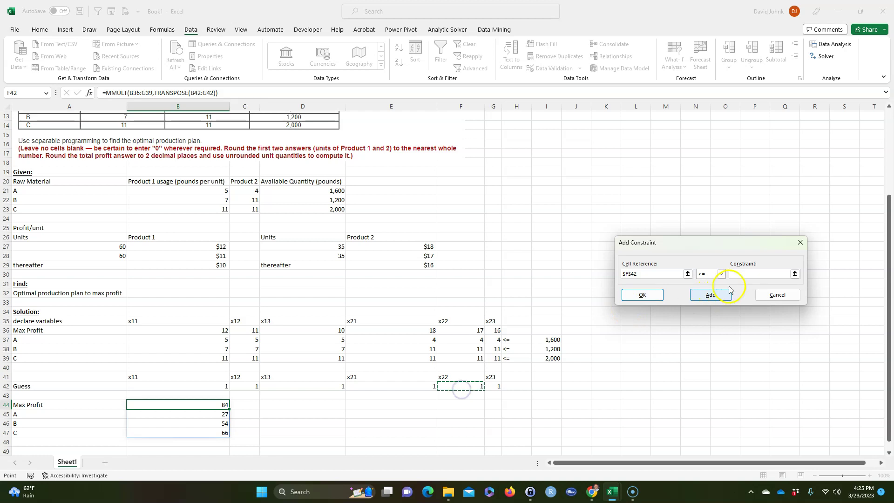
{"action": "left_click", "coordinate": [739, 274]}
{"action": "left_click", "coordinate": [332, 257]}
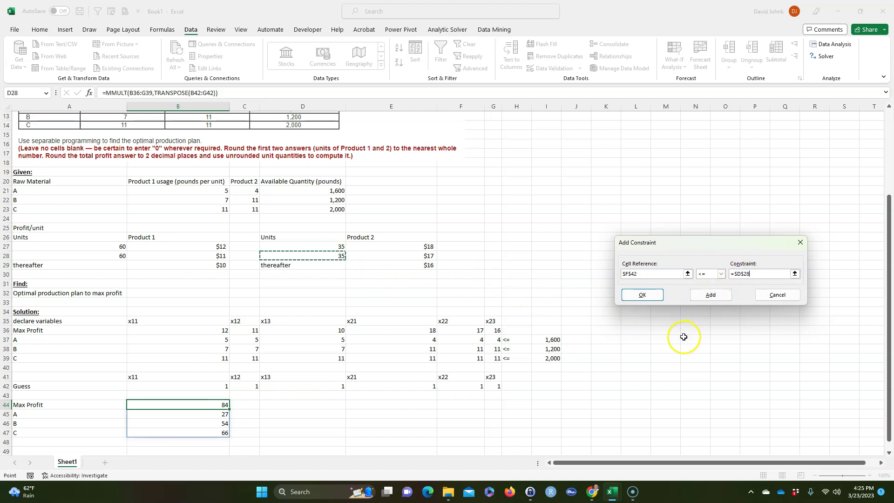
{"action": "left_click", "coordinate": [720, 299]}
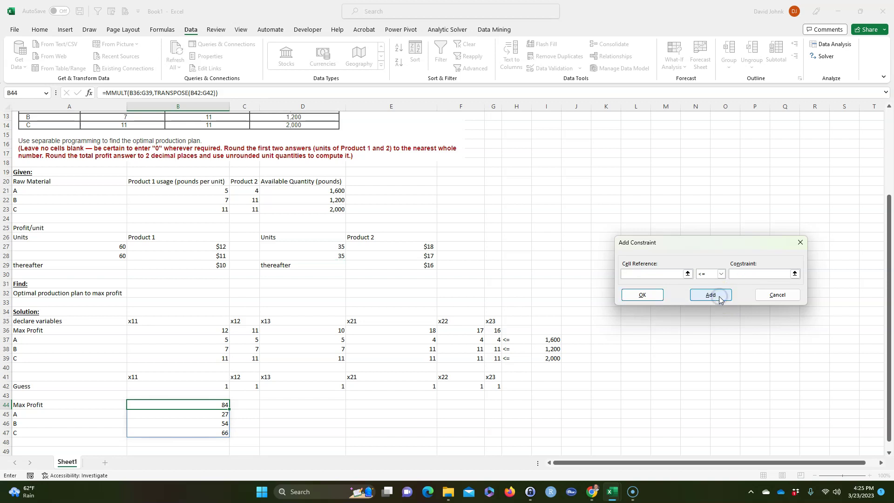
Limit material usage B45:B47 to the available quantities I37:I39 and return to Solver Parameters
{"action": "left_click_drag", "start_coordinate": [219, 413], "coordinate": [215, 431]}
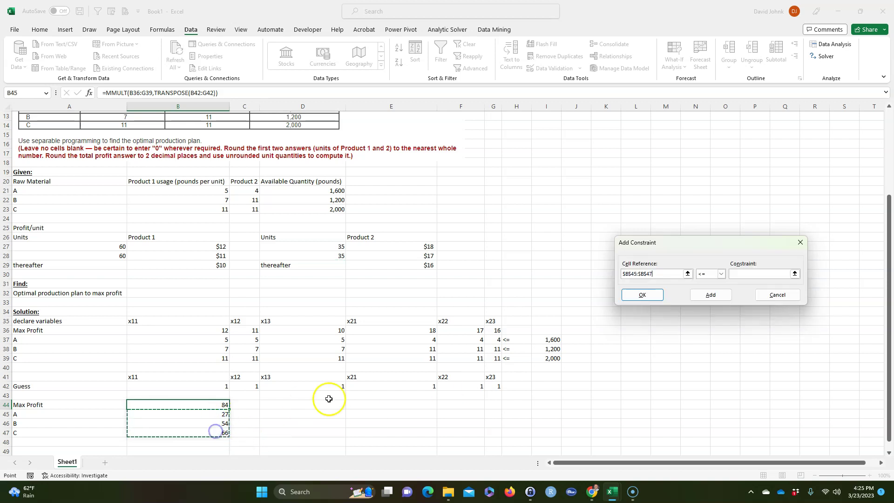
{"action": "left_click_drag", "start_coordinate": [550, 340], "coordinate": [549, 362]}
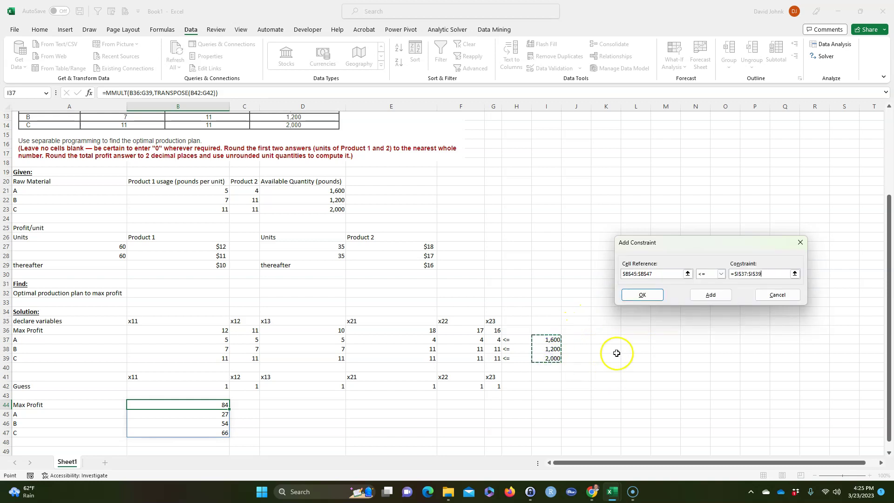
{"action": "left_click", "coordinate": [642, 295]}
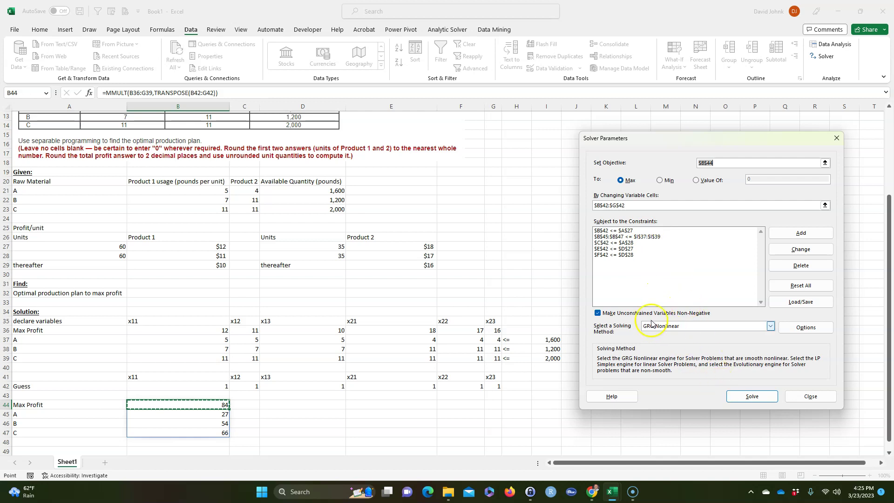
Solve the model for maximum profit and keep Solver's solution
{"action": "left_click", "coordinate": [745, 401]}
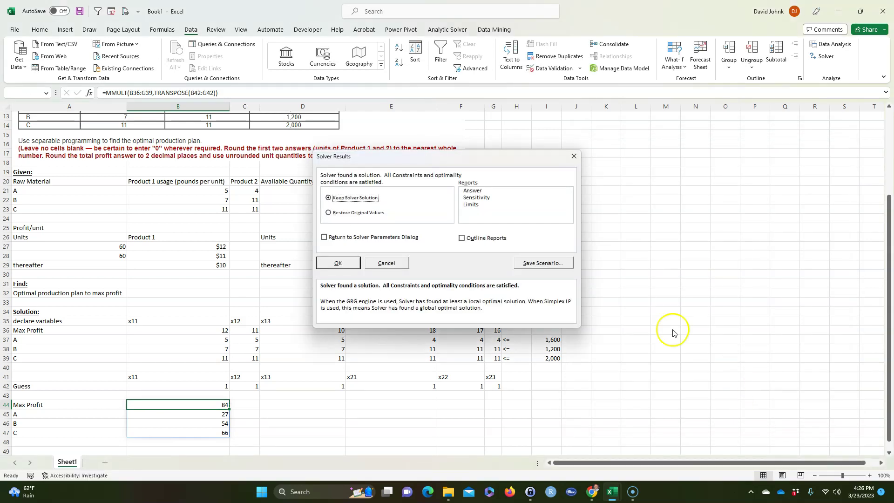
{"action": "left_click", "coordinate": [344, 268]}
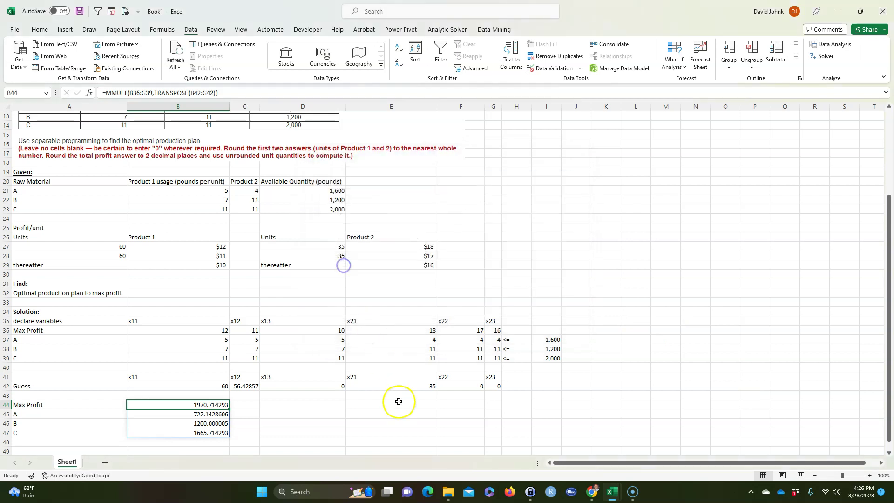
{"action": "left_click", "coordinate": [413, 413]}
Check the results: B42 = 60, C42 = 56.42857, E42 = 35, and the B42:C42 sum
{"action": "left_click_drag", "start_coordinate": [215, 388], "coordinate": [231, 385]}
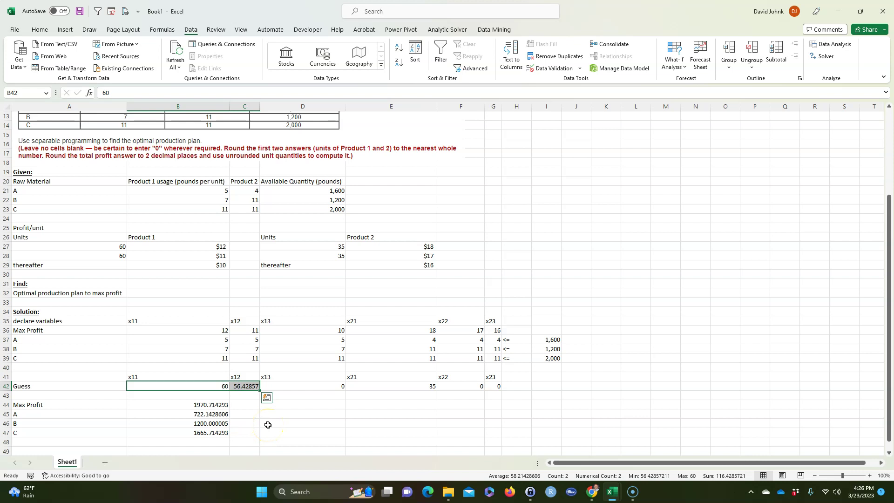
{"action": "left_click", "coordinate": [408, 386]}
{"action": "scroll", "coordinate": [367, 411], "scroll_direction": "down", "scroll_amount": 1}
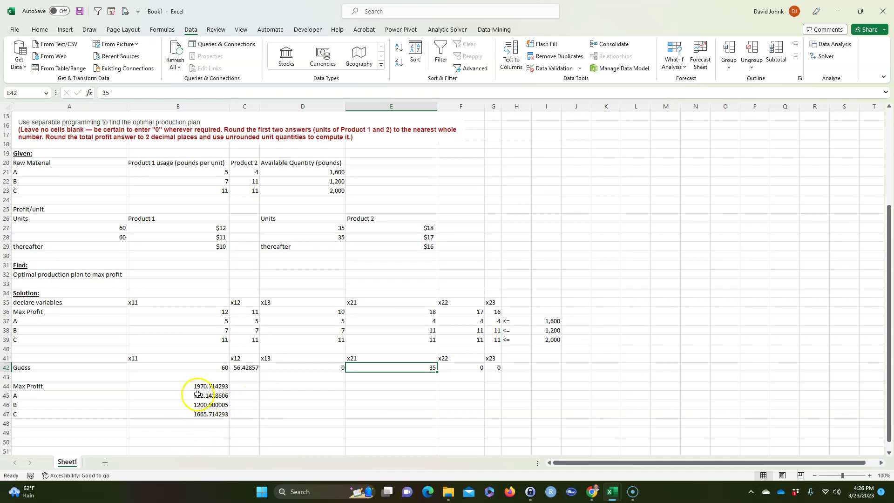
{"action": "left_click", "coordinate": [181, 364]}
{"action": "left_click", "coordinate": [250, 367], "text": "shift"}
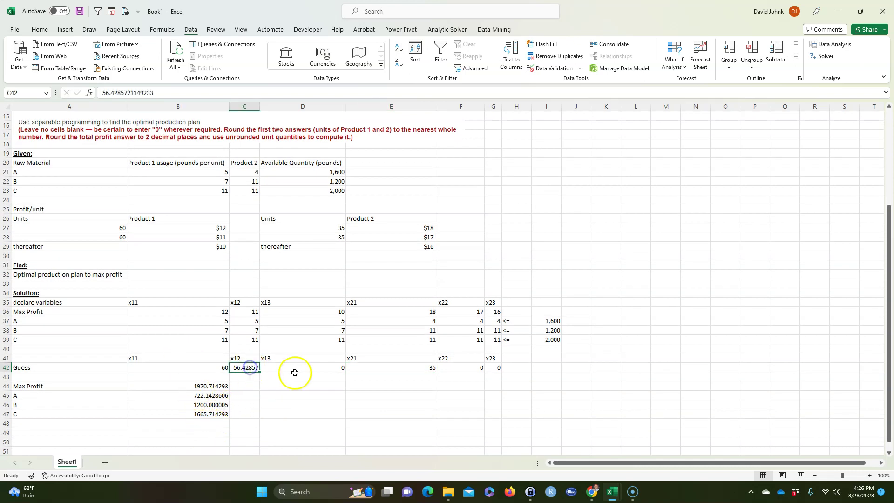
{"action": "left_click", "coordinate": [197, 369]}
{"action": "left_click", "coordinate": [250, 367]}
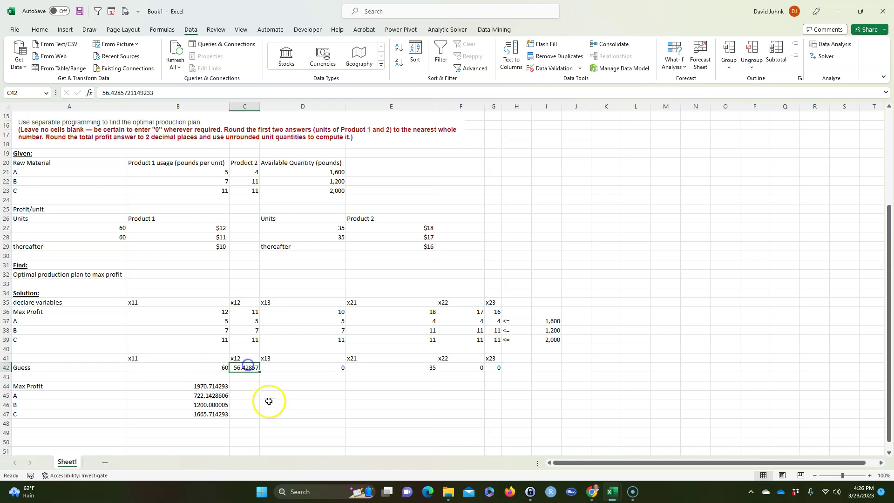
Reopen Solver, try an int constraint on B42:G42, cancel it, and re-solve the model
{"action": "left_click", "coordinate": [824, 55]}
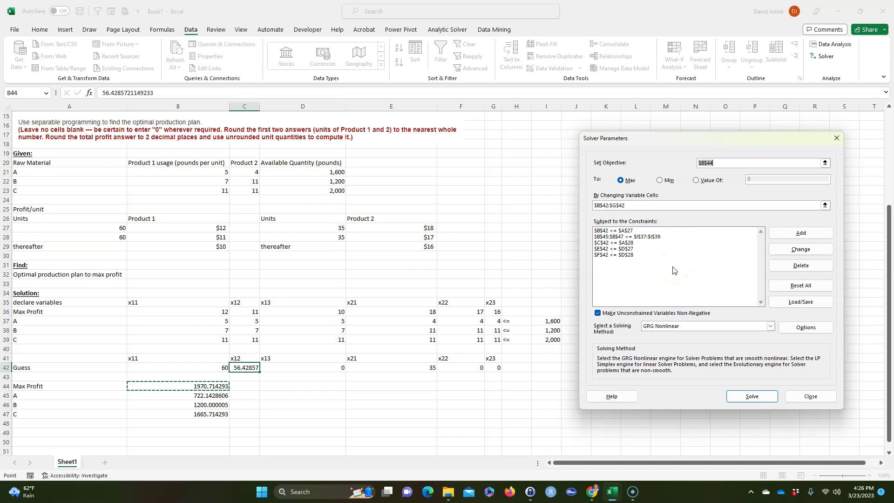
{"action": "left_click", "coordinate": [801, 232]}
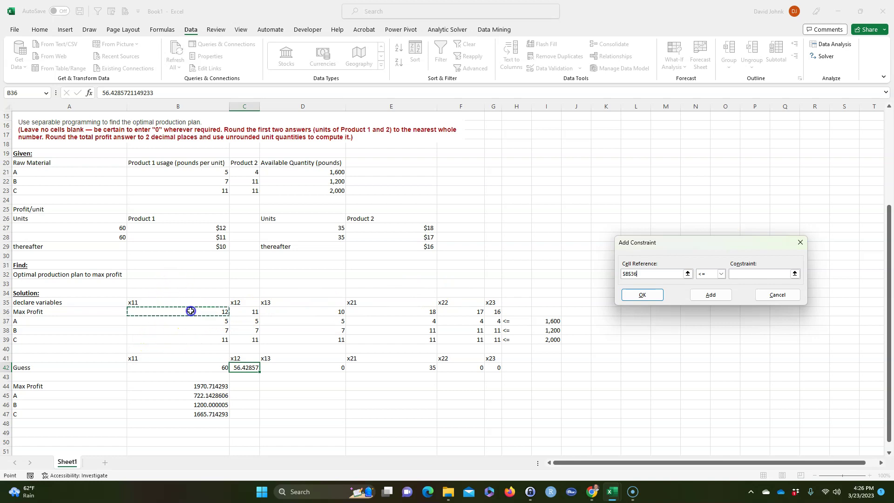
{"action": "left_click", "coordinate": [167, 339]}
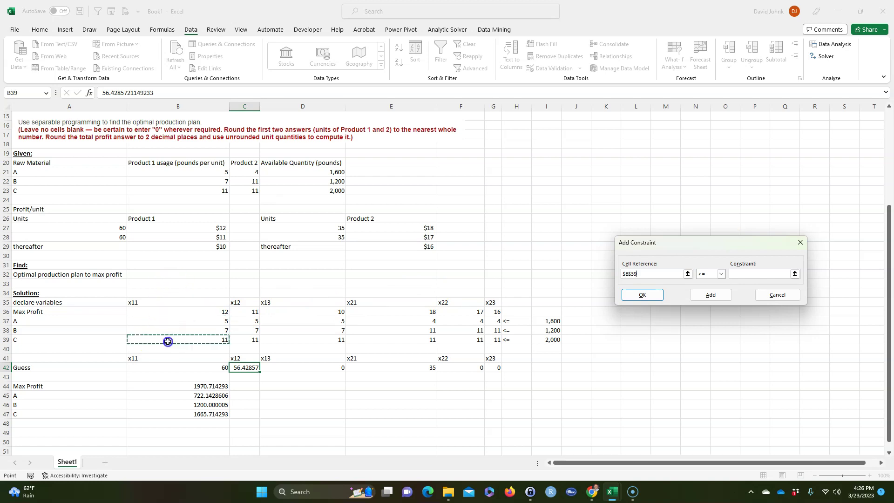
{"action": "left_click", "coordinate": [206, 310]}
{"action": "left_click_drag", "start_coordinate": [195, 366], "coordinate": [493, 367]}
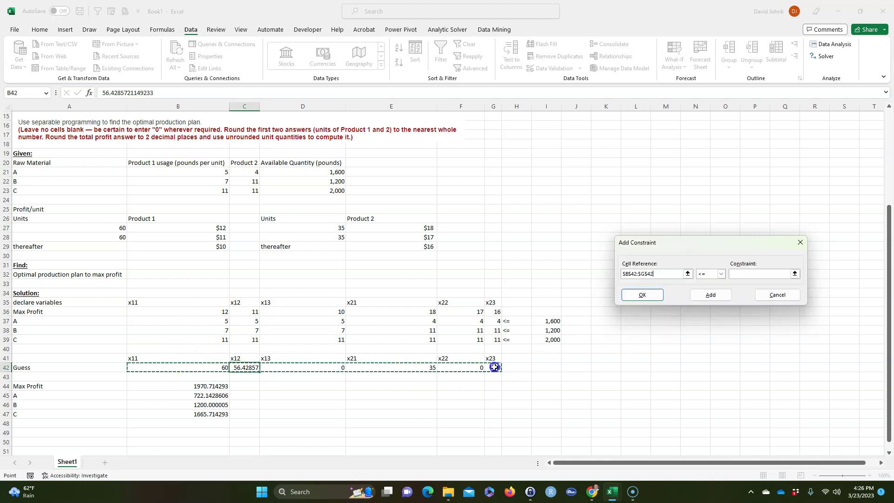
{"action": "left_click", "coordinate": [766, 274]}
{"action": "left_click", "coordinate": [721, 275]}
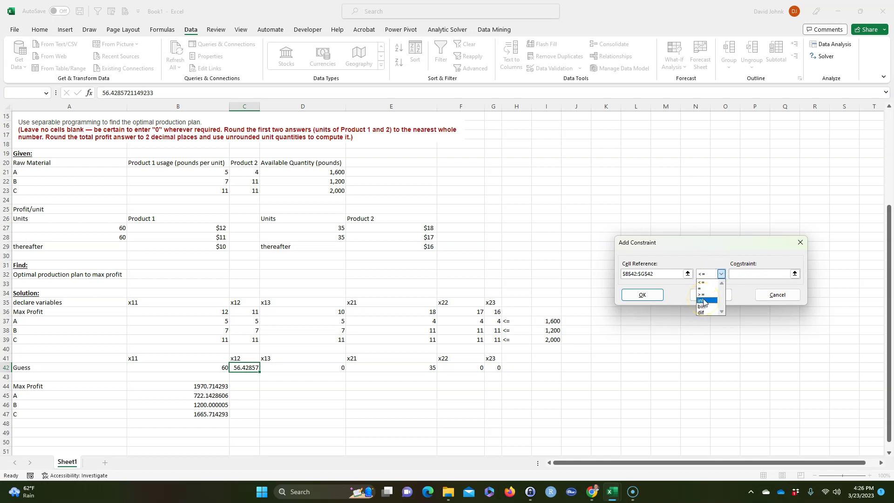
{"action": "left_click", "coordinate": [775, 295]}
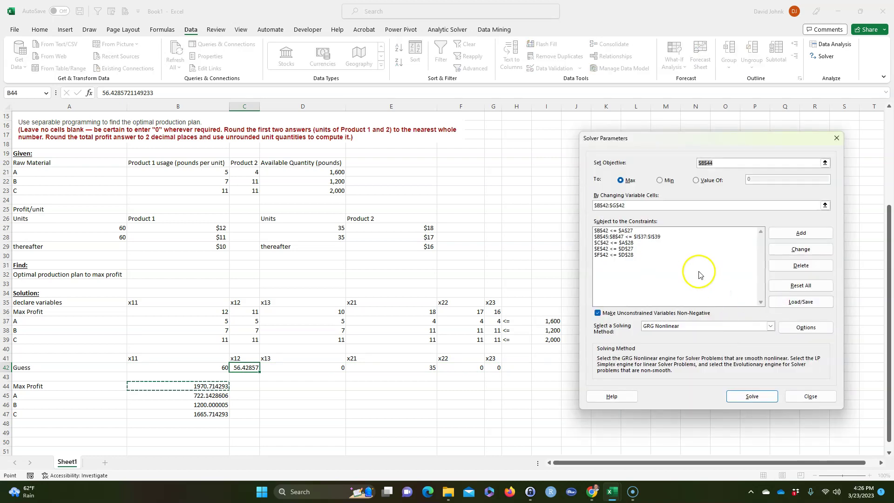
{"action": "left_click", "coordinate": [752, 396]}
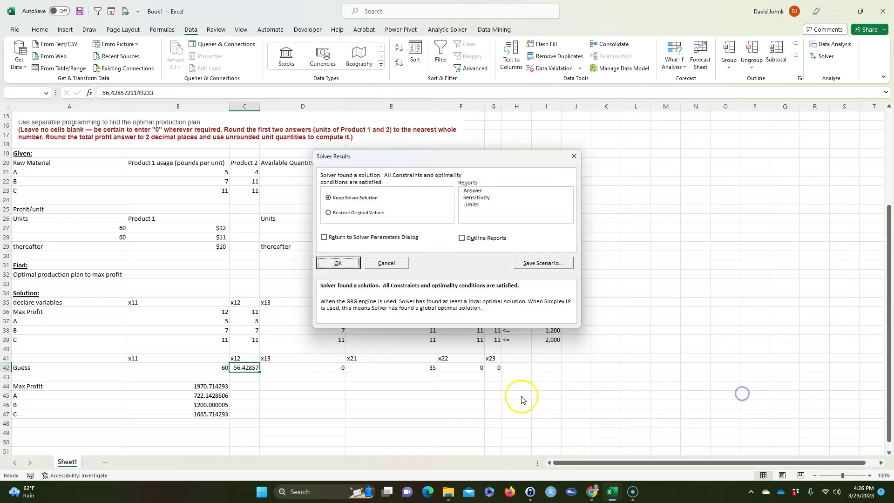
Dismiss Solver Results and show B44:B47 with two decimals (1970.71, 722.14, 1200.00, 1665.71)
{"action": "left_click", "coordinate": [393, 263]}
{"action": "left_click_drag", "start_coordinate": [210, 386], "coordinate": [212, 413]}
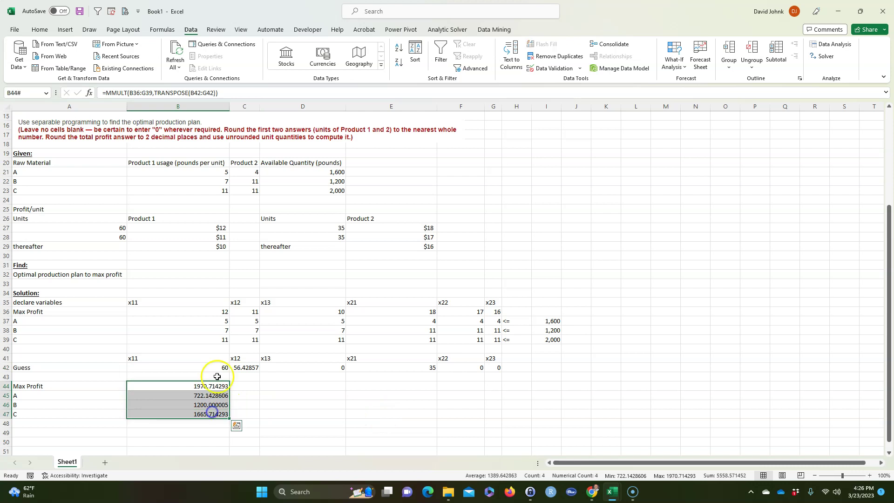
{"action": "left_click", "coordinate": [40, 30]}
{"action": "left_click", "coordinate": [424, 62]}
{"action": "left_click", "coordinate": [424, 63]}
{"action": "left_click", "coordinate": [425, 63]}
{"action": "left_click", "coordinate": [424, 63]}
Deselect the results and switch to the Connect quiz in the browser
{"action": "left_click", "coordinate": [304, 393]}
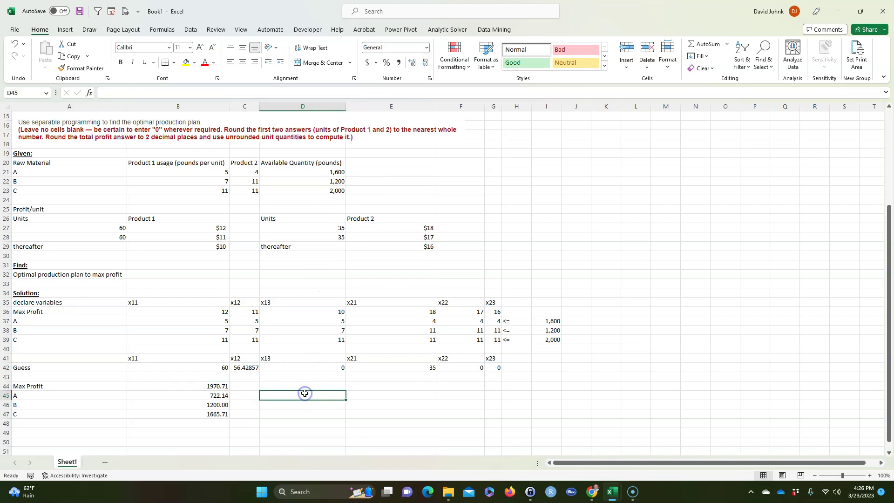
{"action": "left_click", "coordinate": [76, 434]}
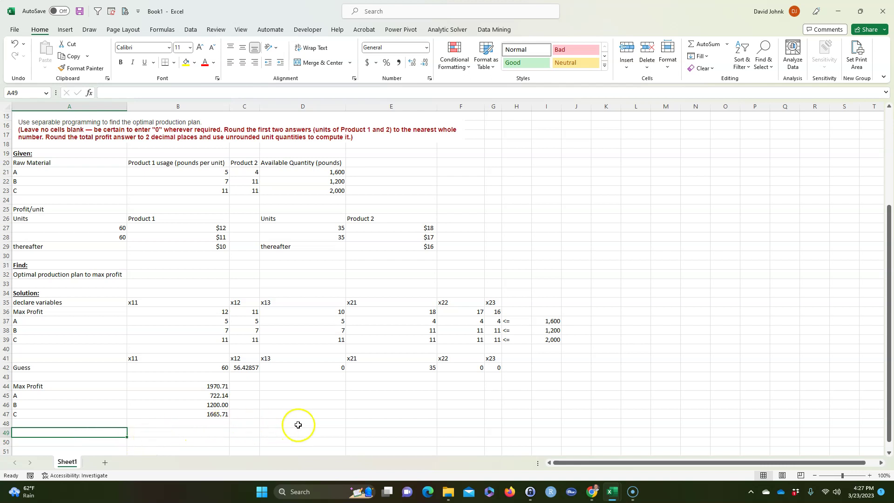
{"action": "key", "text": "alt+Tab"}
{"action": "key", "text": "alt+Tab"}
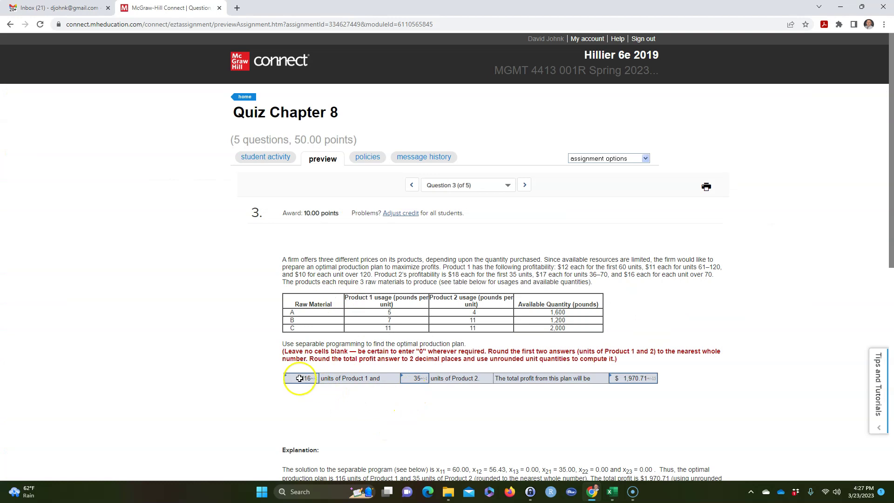
Return to Book1 and select B42:C42 to total Product 1 units, about 116.43
{"action": "key", "text": "alt+Tab"}
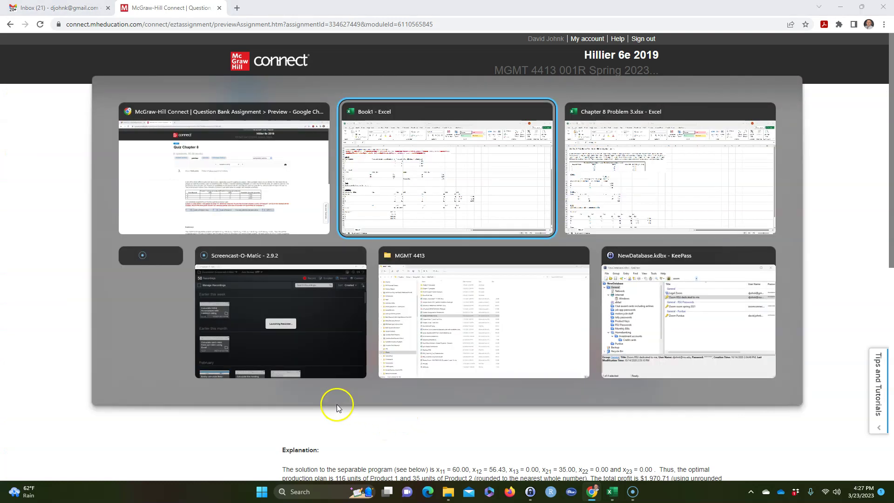
{"action": "left_click_drag", "start_coordinate": [216, 366], "coordinate": [247, 367]}
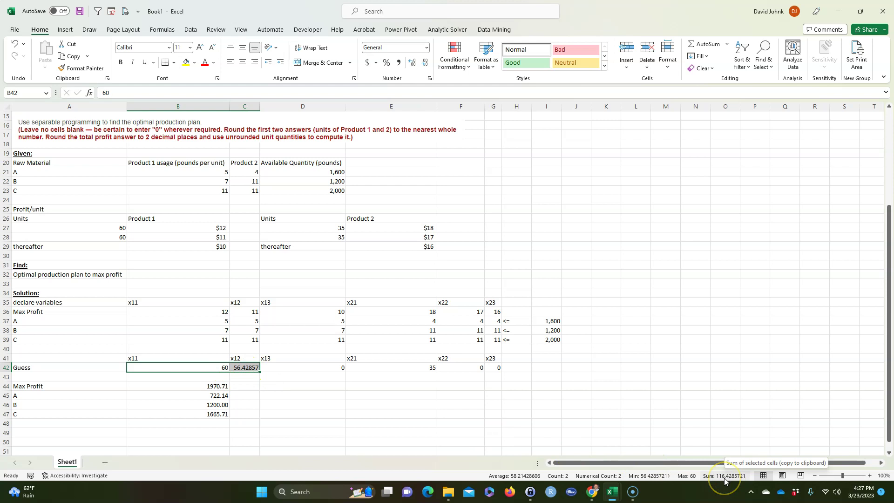
{"action": "left_click", "coordinate": [397, 367]}
{"action": "left_click", "coordinate": [379, 404]}
{"action": "left_click", "coordinate": [297, 423]}
{"action": "key", "text": "alt+Tab"}
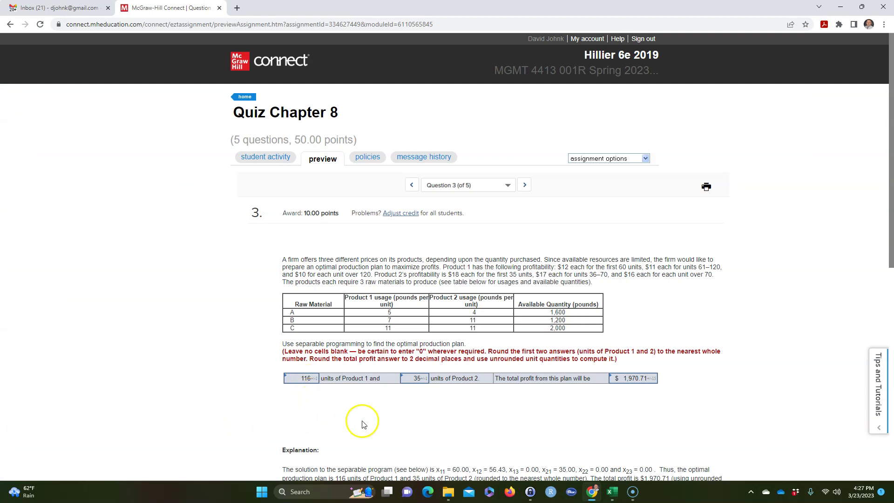
{"action": "key", "text": "alt+Tab"}
{"action": "left_click_drag", "start_coordinate": [220, 367], "coordinate": [244, 368]}
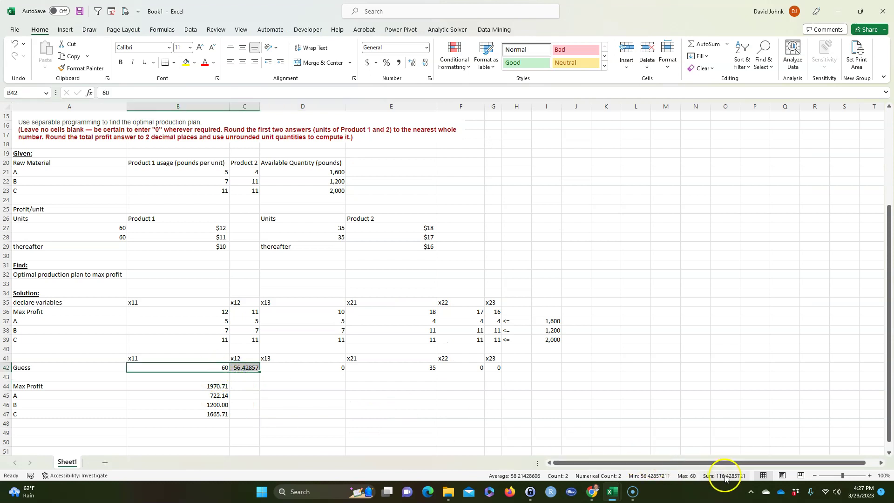
{"action": "left_click", "coordinate": [448, 434]}
{"action": "left_click", "coordinate": [346, 405]}
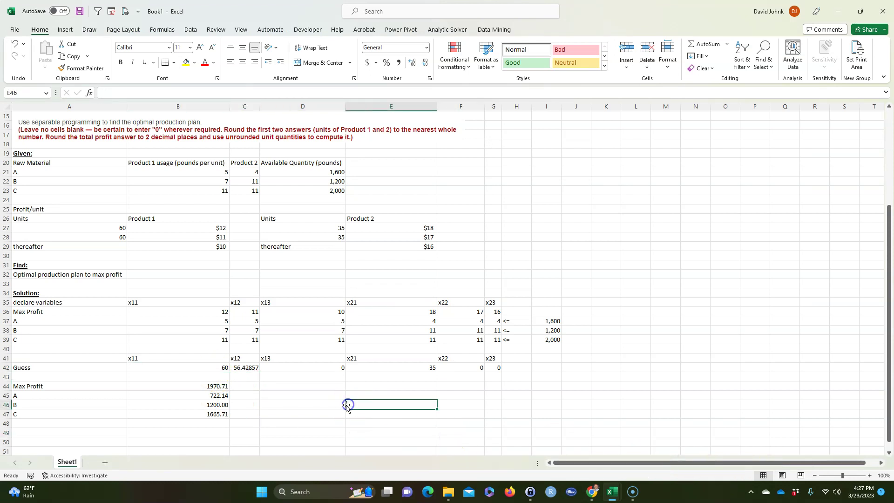
{"action": "scroll", "coordinate": [210, 409], "scroll_direction": "down", "scroll_amount": 1}
{"action": "left_click", "coordinate": [203, 393]}
{"action": "left_click_drag", "start_coordinate": [219, 341], "coordinate": [231, 341]}
{"action": "left_click", "coordinate": [243, 341]}
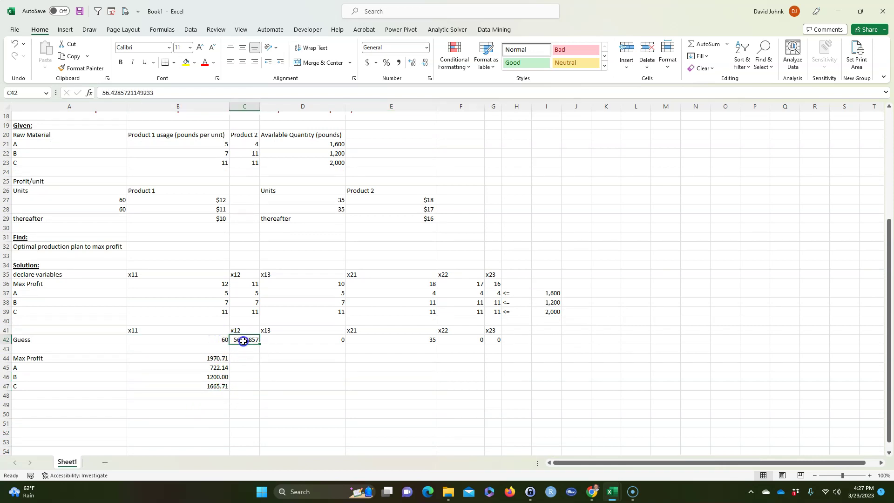
{"action": "left_click", "coordinate": [416, 339]}
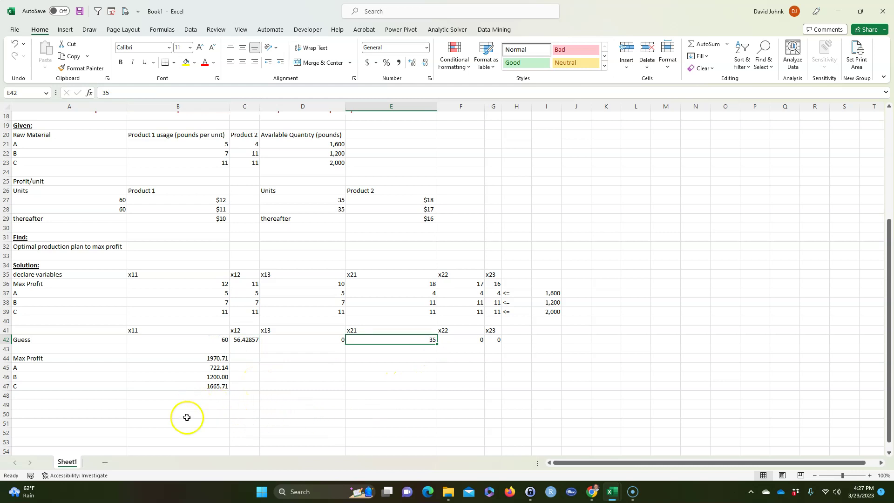
{"action": "left_click_drag", "start_coordinate": [206, 368], "coordinate": [206, 385]}
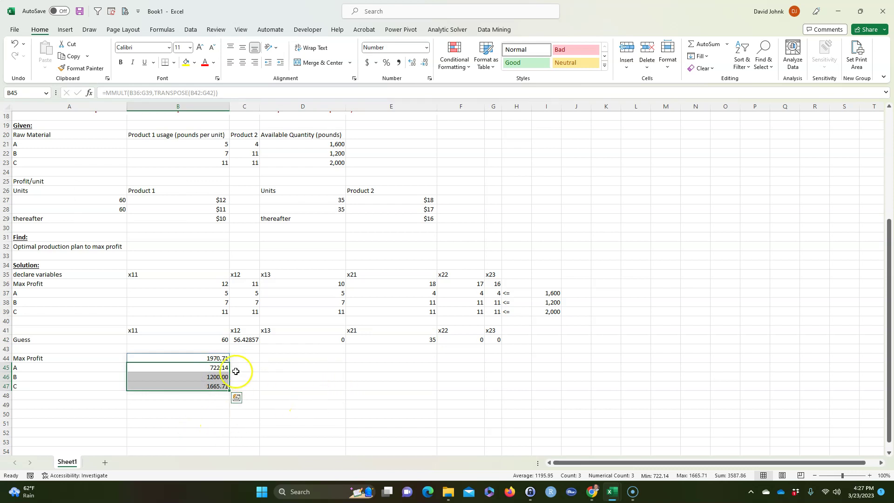
{"action": "left_click", "coordinate": [201, 367]}
{"action": "left_click", "coordinate": [303, 145]}
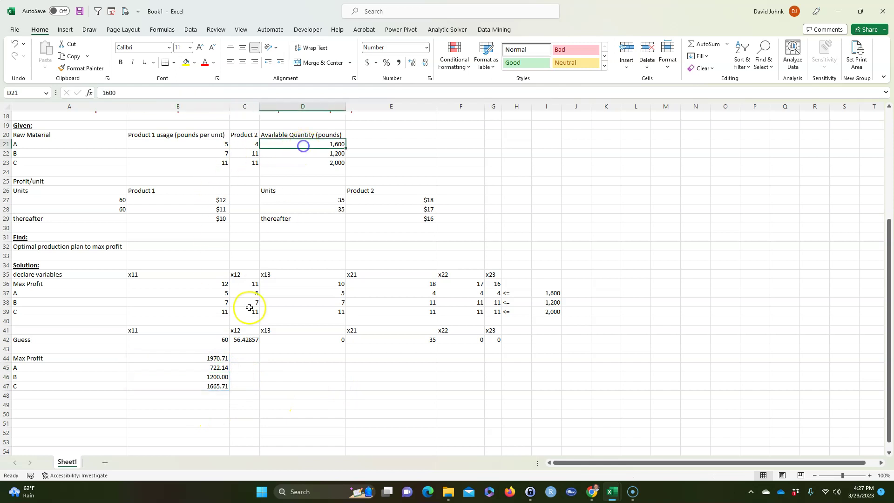
{"action": "left_click", "coordinate": [219, 377]}
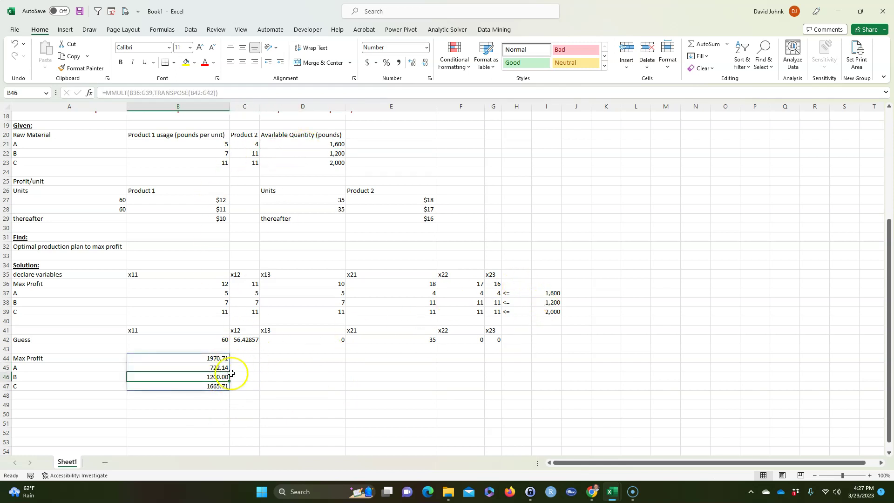
{"action": "left_click_drag", "start_coordinate": [219, 367], "coordinate": [215, 386]}
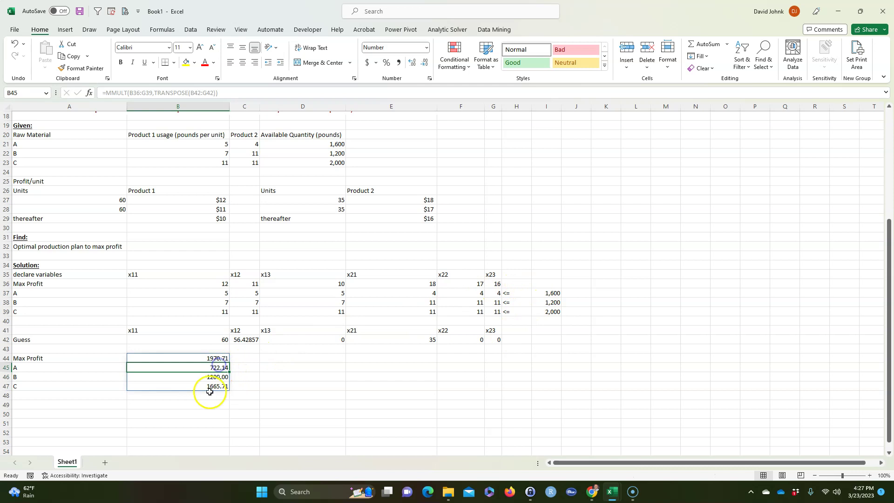
{"action": "left_click", "coordinate": [218, 368]}
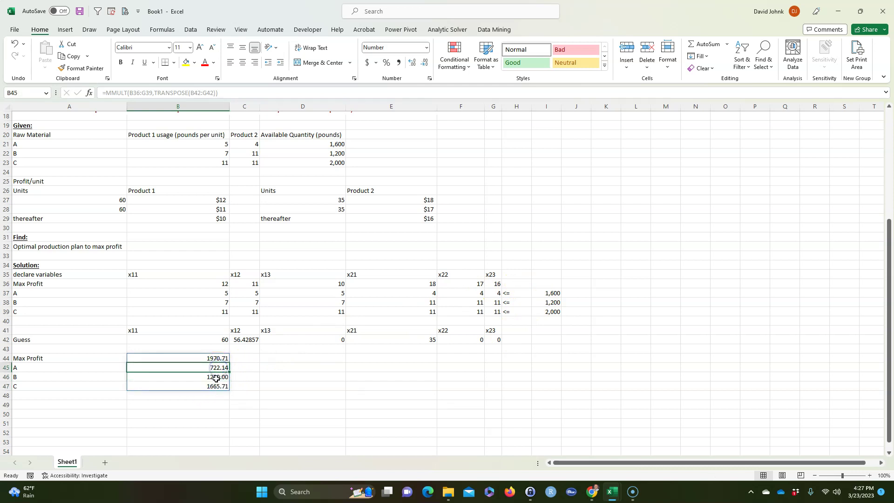
{"action": "left_click", "coordinate": [219, 386]}
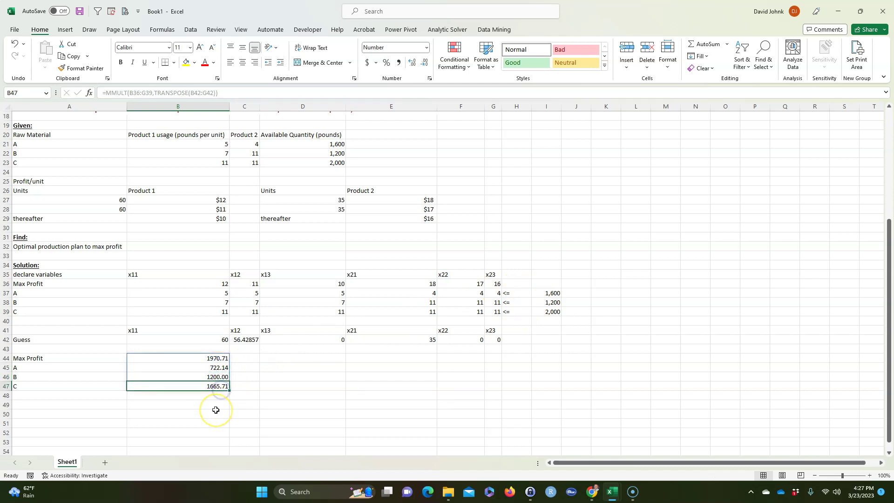
{"action": "left_click", "coordinate": [244, 367]}
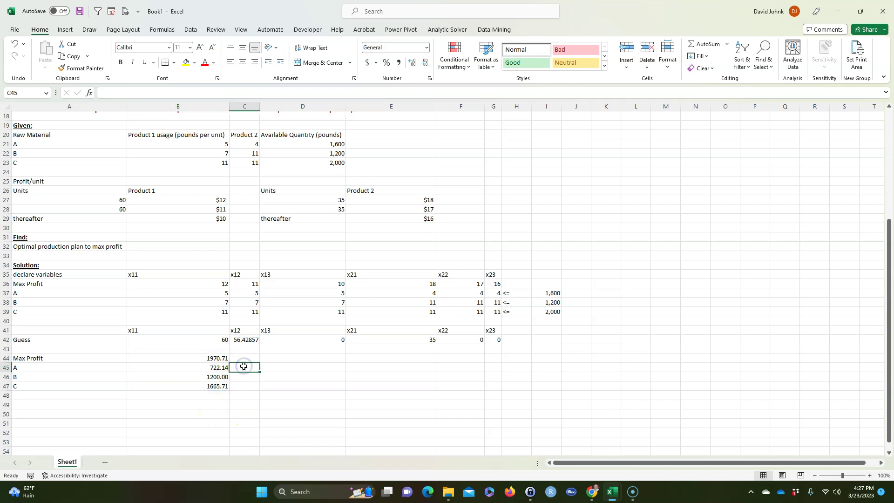
Enter slack formula =I37-B45 in C45, fill it down to C47, and label C44 'slack'
{"action": "type", "text": "="}
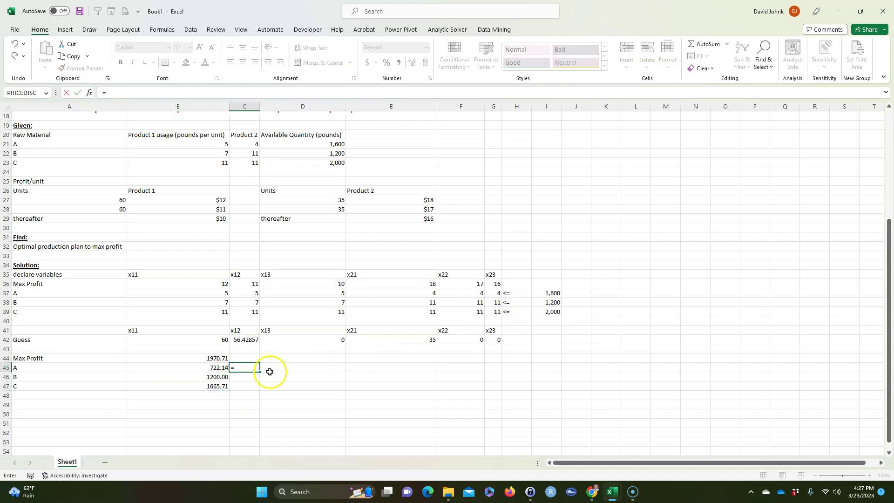
{"action": "left_click", "coordinate": [539, 292]}
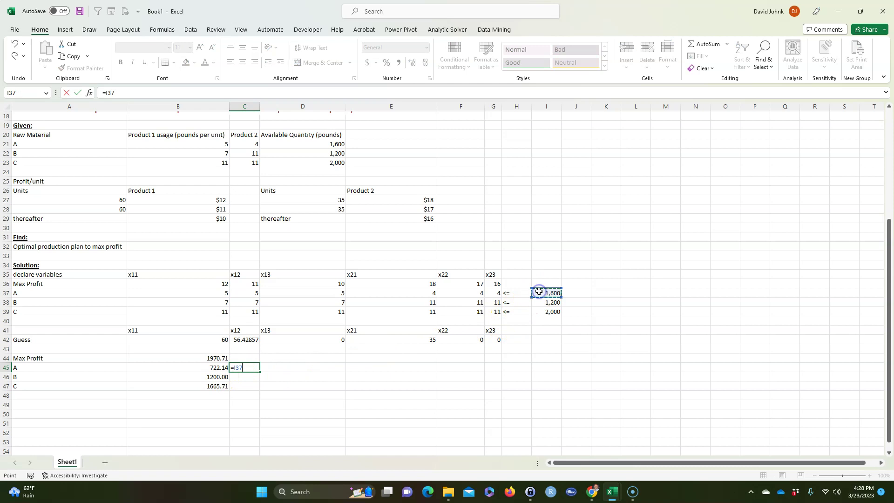
{"action": "type", "text": "-"}
{"action": "left_click", "coordinate": [209, 371]}
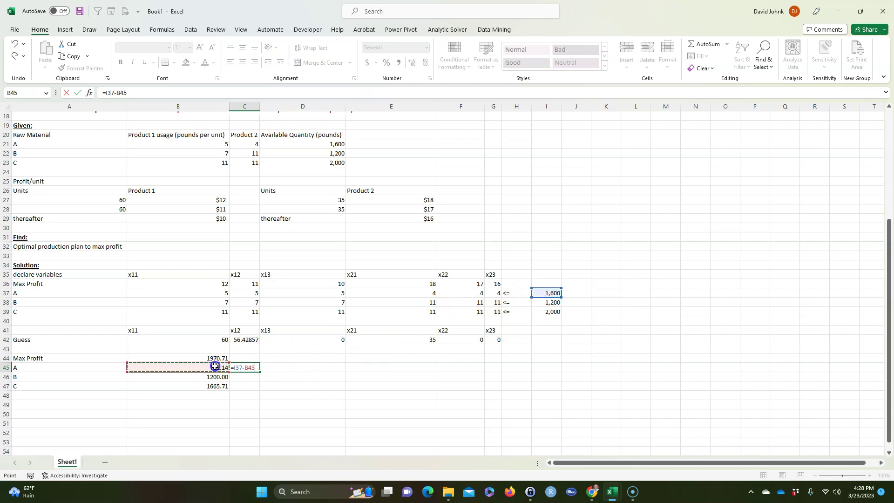
{"action": "key", "text": "Return"}
{"action": "left_click", "coordinate": [251, 367]}
{"action": "left_click_drag", "start_coordinate": [283, 371], "coordinate": [282, 389]}
{"action": "left_click", "coordinate": [250, 361]}
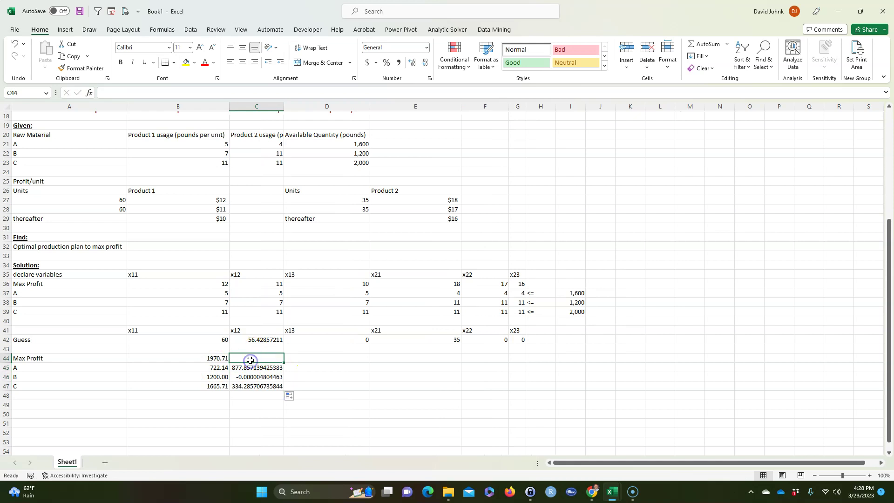
{"action": "type", "text": "slac"}
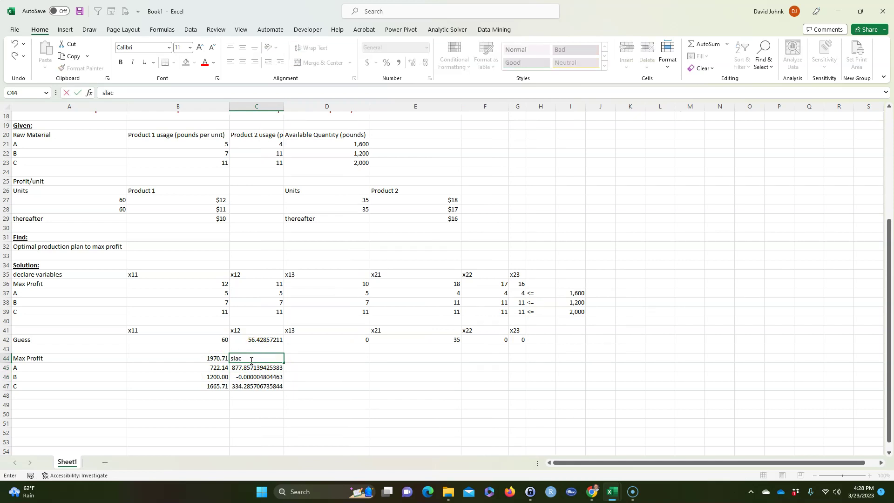
{"action": "type", "text": "k"}
{"action": "key", "text": "Return"}
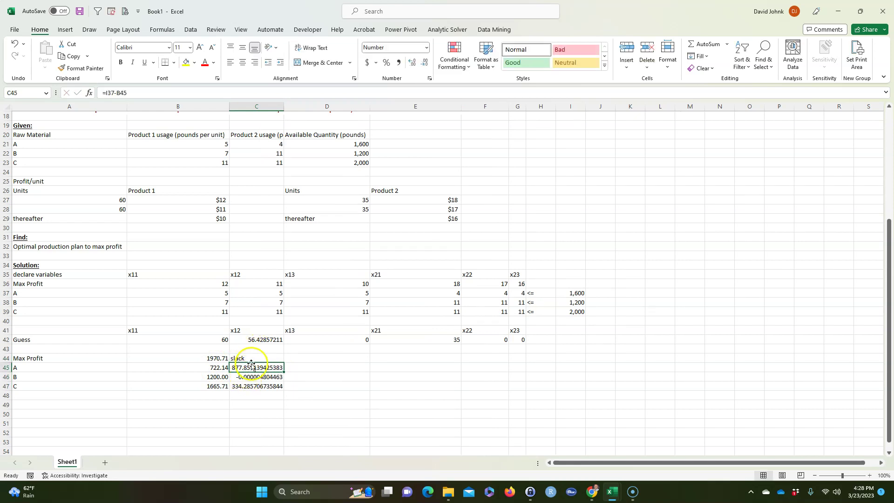
Format the Max Profit cell B44 in Accounting style as $1,970.71
{"action": "left_click", "coordinate": [201, 359]}
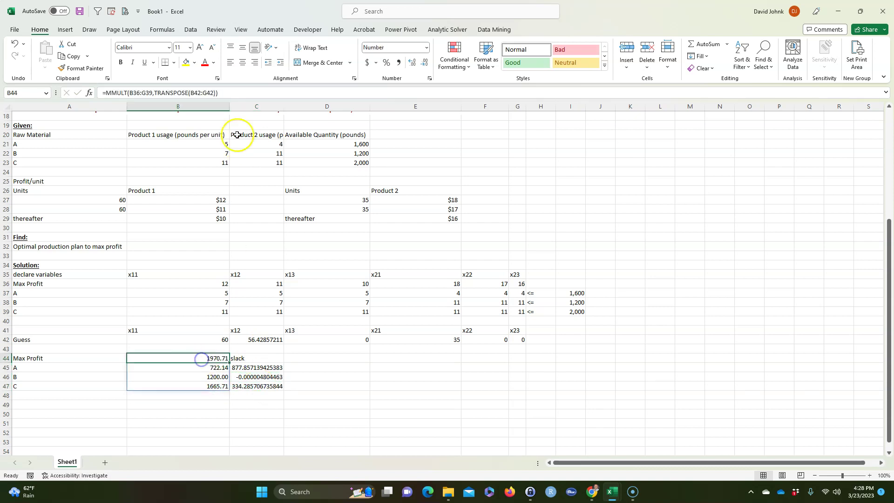
{"action": "left_click", "coordinate": [367, 62]}
{"action": "left_click", "coordinate": [295, 383]}
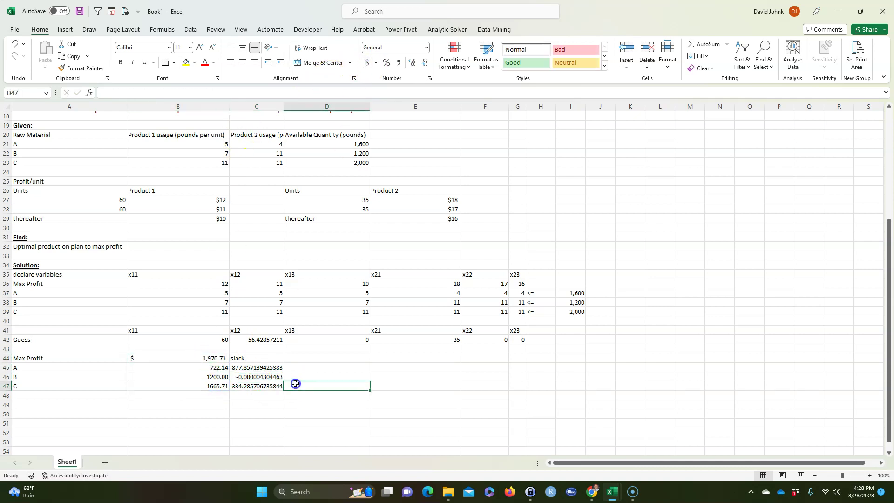
{"action": "left_click", "coordinate": [204, 361]}
{"action": "left_click", "coordinate": [189, 430]}
Highlight the answers B42:C42 (60, 56.42857211) and E42 (35) in yellow
{"action": "left_click", "coordinate": [205, 342]}
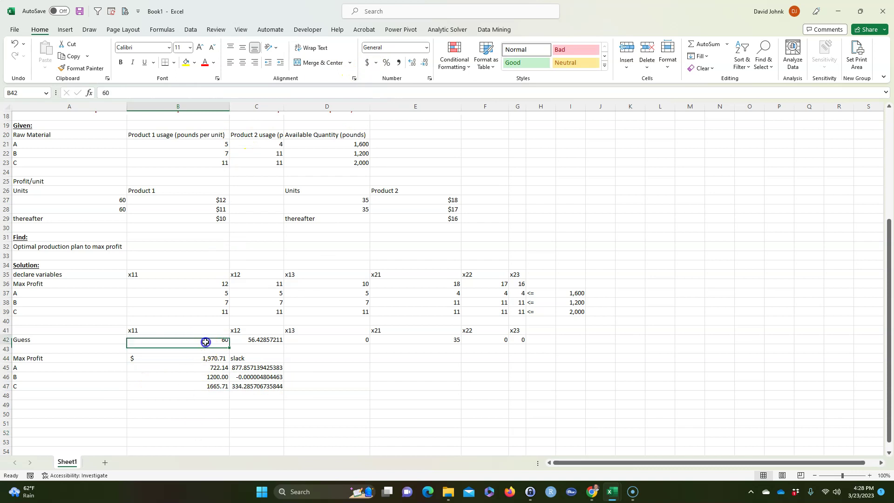
{"action": "left_click_drag", "start_coordinate": [206, 342], "coordinate": [237, 340]}
{"action": "left_click", "coordinate": [185, 62]}
{"action": "left_click", "coordinate": [424, 341]}
{"action": "left_click", "coordinate": [185, 62]}
{"action": "left_click", "coordinate": [391, 389]}
Delete the four blank rows 1–4 above the problem statement
{"action": "scroll", "coordinate": [392, 388], "scroll_direction": "up", "scroll_amount": 6}
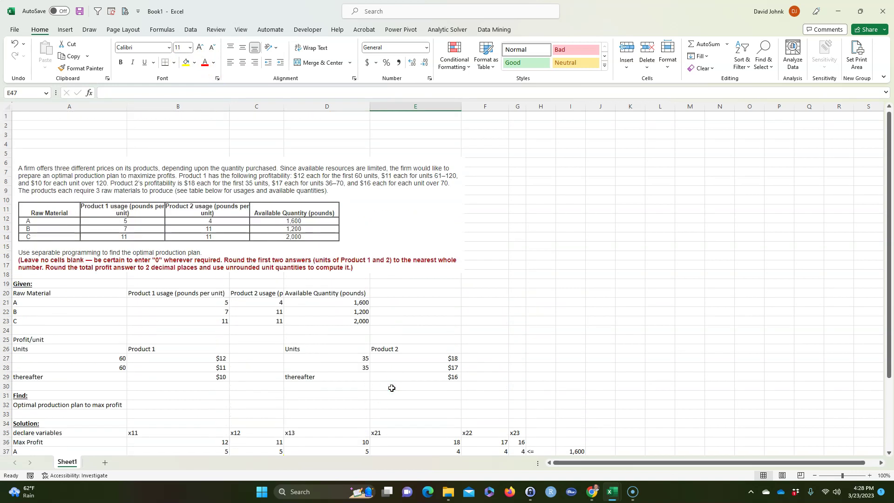
{"action": "left_click_drag", "start_coordinate": [5, 116], "coordinate": [4, 145]}
{"action": "right_click", "coordinate": [119, 130]}
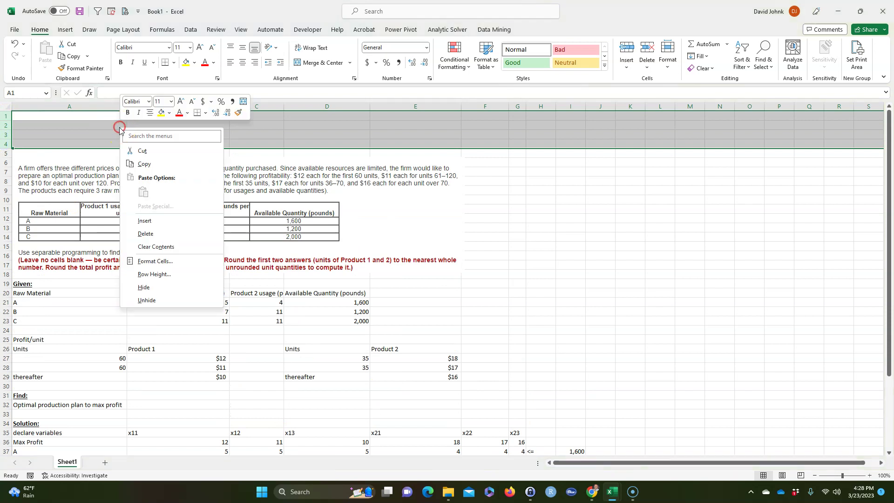
{"action": "left_click", "coordinate": [149, 234]}
{"action": "left_click", "coordinate": [600, 227]}
{"action": "scroll", "coordinate": [512, 247], "scroll_direction": "down", "scroll_amount": 1}
{"action": "scroll", "coordinate": [512, 246], "scroll_direction": "up", "scroll_amount": 1}
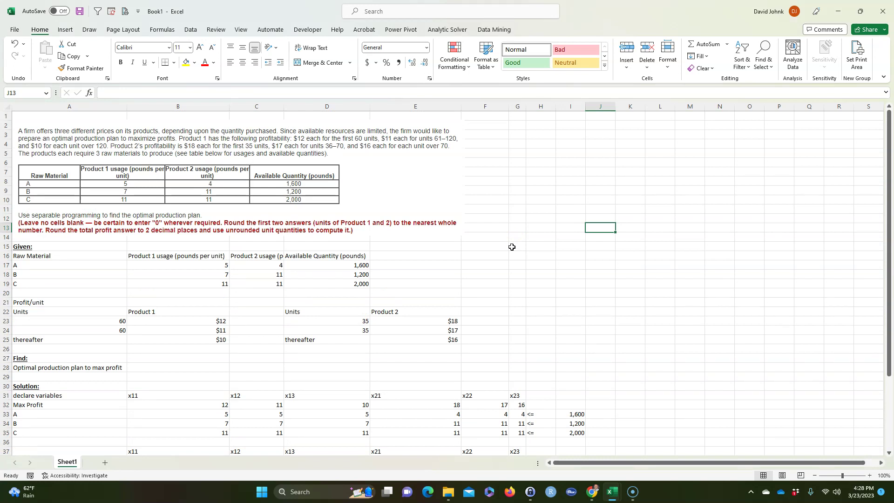
{"action": "scroll", "coordinate": [354, 298], "scroll_direction": "down", "scroll_amount": 1}
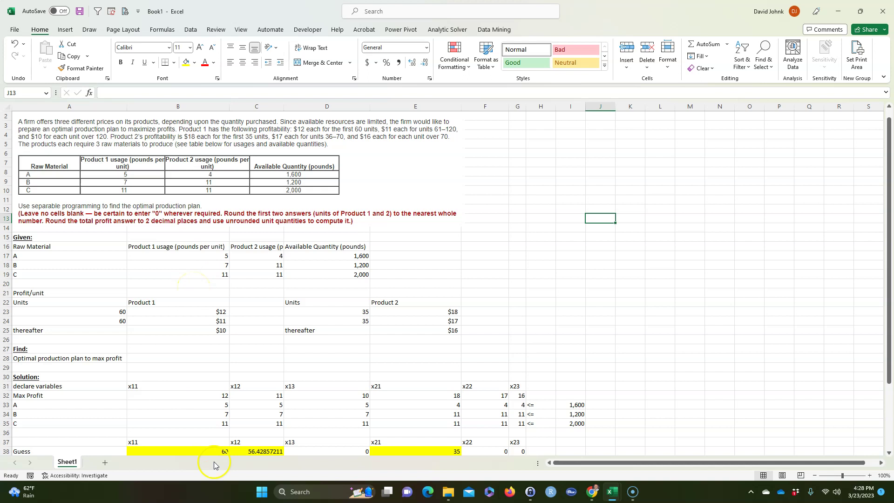
{"action": "left_click", "coordinate": [636, 490]}
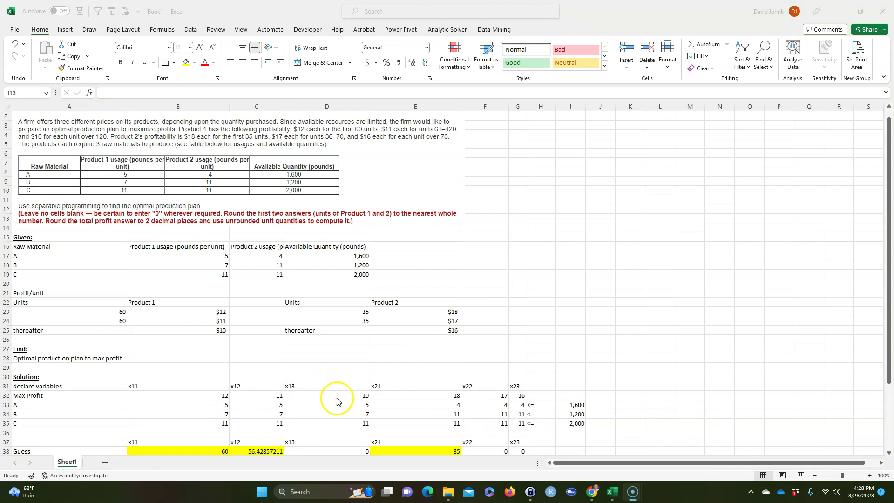
{"action": "mouse_move", "coordinate": [633, 490]}
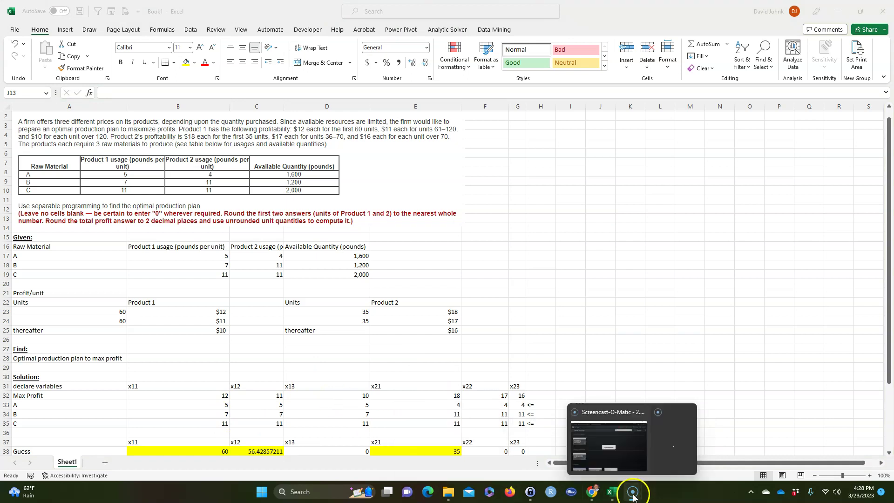
{"action": "left_click", "coordinate": [671, 447]}
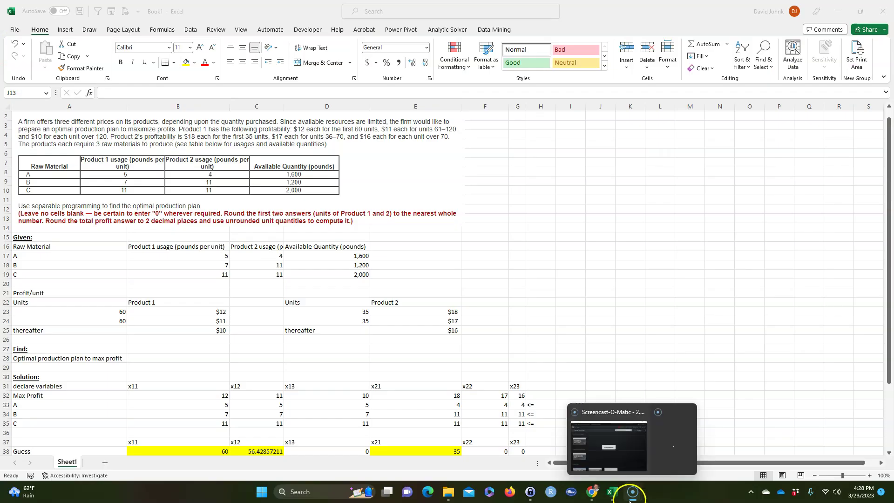
{"action": "left_click", "coordinate": [612, 455]}
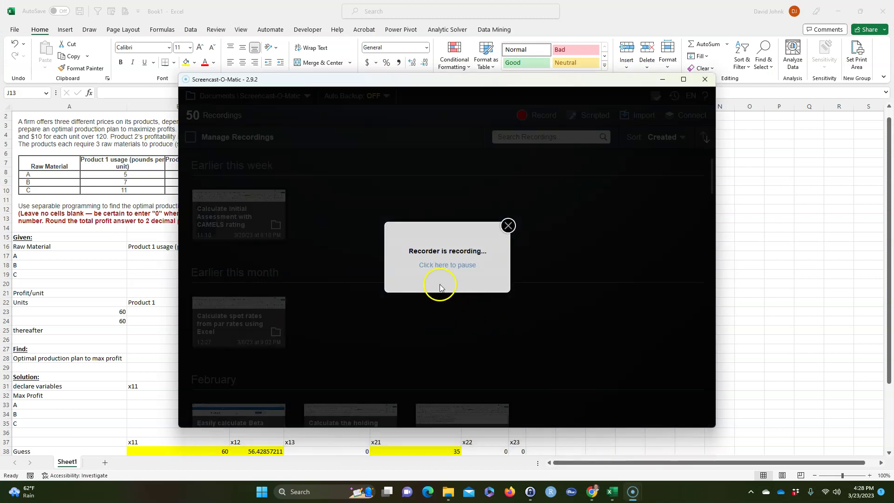